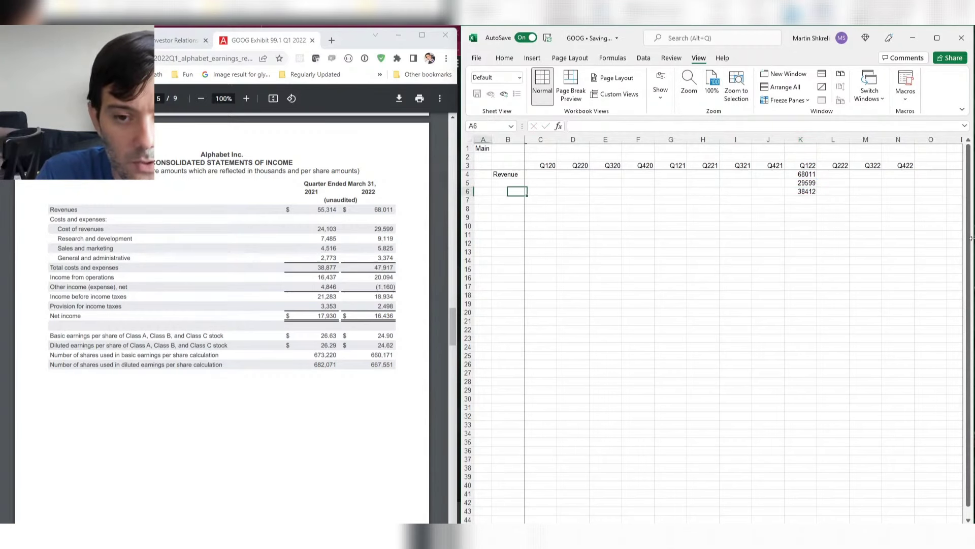
- Label cell B6 as COGS and cell B5 as Gross Profit in the GOOG model
{"action": "key", "text": "Right"}
{"action": "type", "text": "COGS"}
{"action": "key", "text": "Up"}
{"action": "type", "text": "Gross P"}
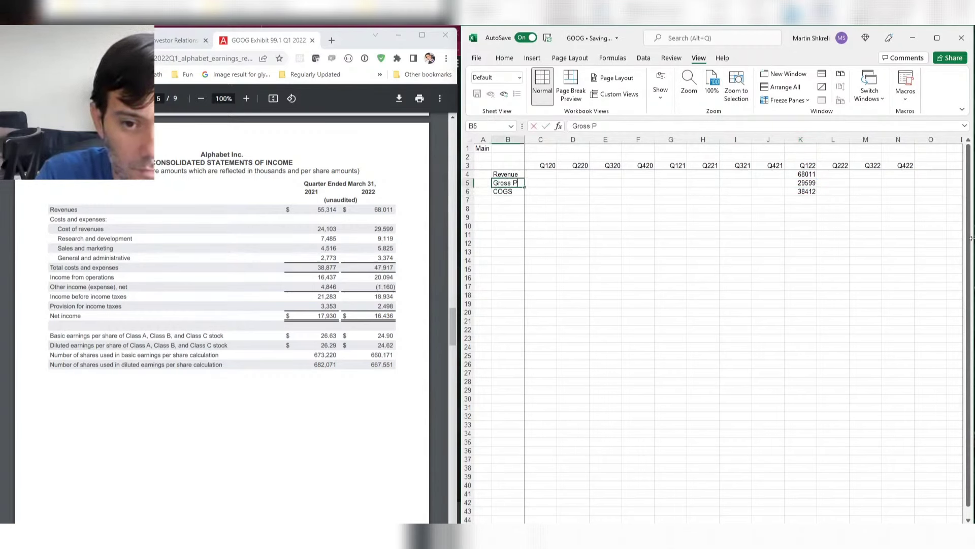
{"action": "type", "text": "rofit"}
{"action": "key", "text": "ctrl+Return"}
- Copy the Q122 block K4:K6 into the Q121 column starting at G4
{"action": "key", "text": "ctrl+Right"}
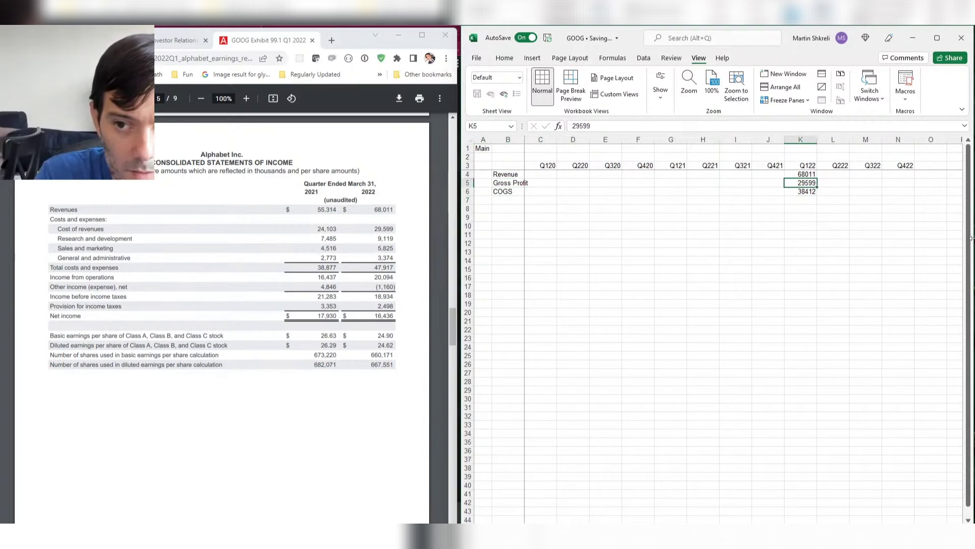
{"action": "key", "text": "Up"}
{"action": "key", "text": "shift+Down"}
{"action": "key", "text": "shift+Down"}
{"action": "key", "text": "ctrl+c"}
{"action": "key", "text": "Left"}
{"action": "key", "text": "Left"}
{"action": "key", "text": "Left"}
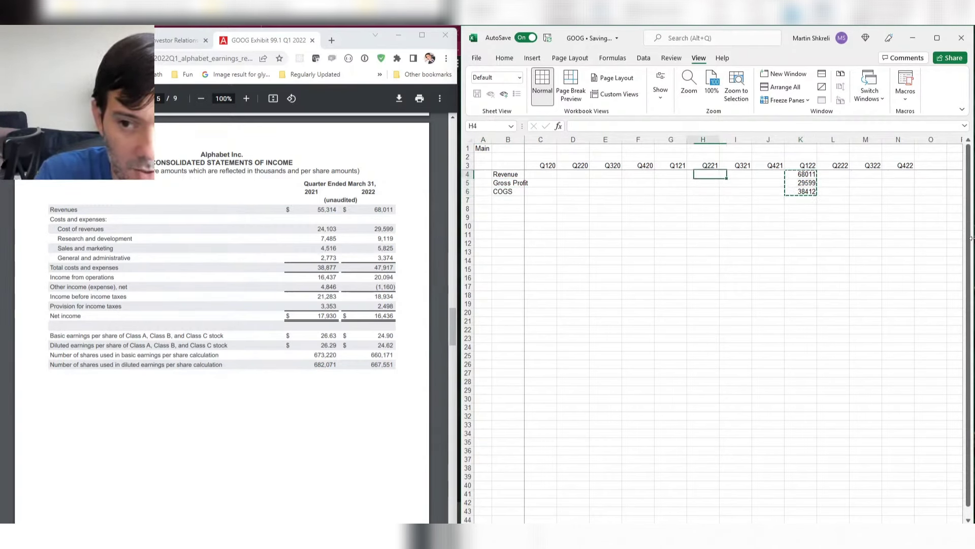
{"action": "key", "text": "Left"}
{"action": "key", "text": "ctrl+v"}
{"action": "key", "text": "Escape"}
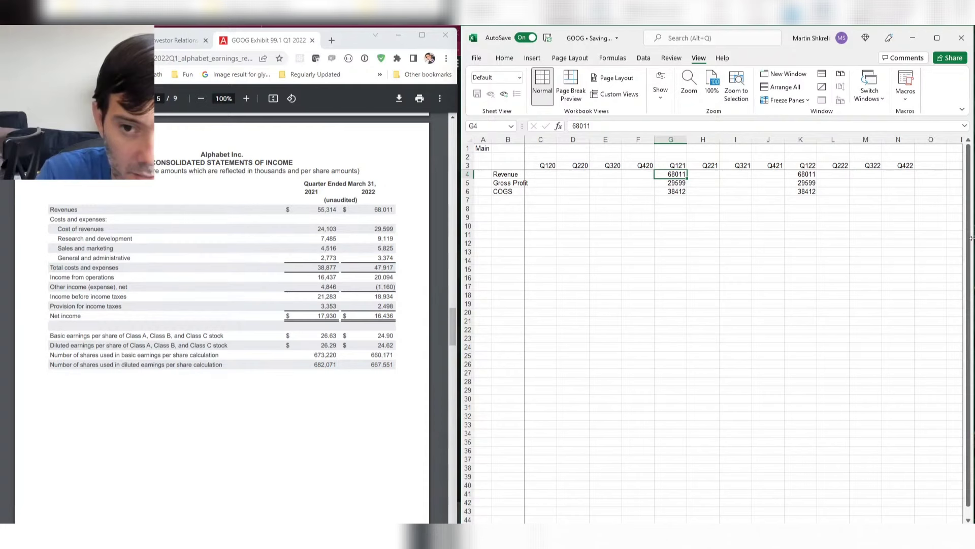
- Set the Q121 revenue in G4 to 55314 and the value in G5 to 24103
{"action": "type", "text": "55"}
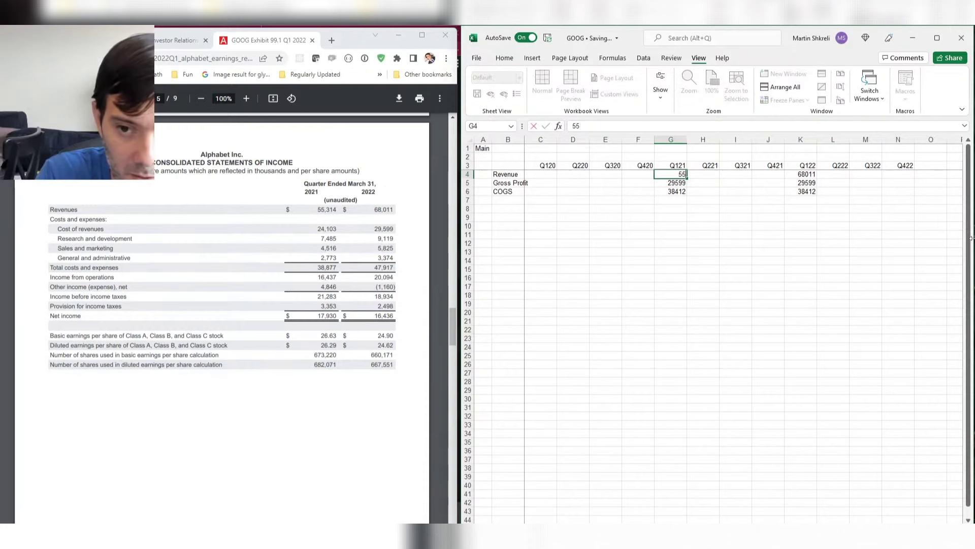
{"action": "type", "text": "314"}
{"action": "key", "text": "Return"}
{"action": "type", "text": "2"}
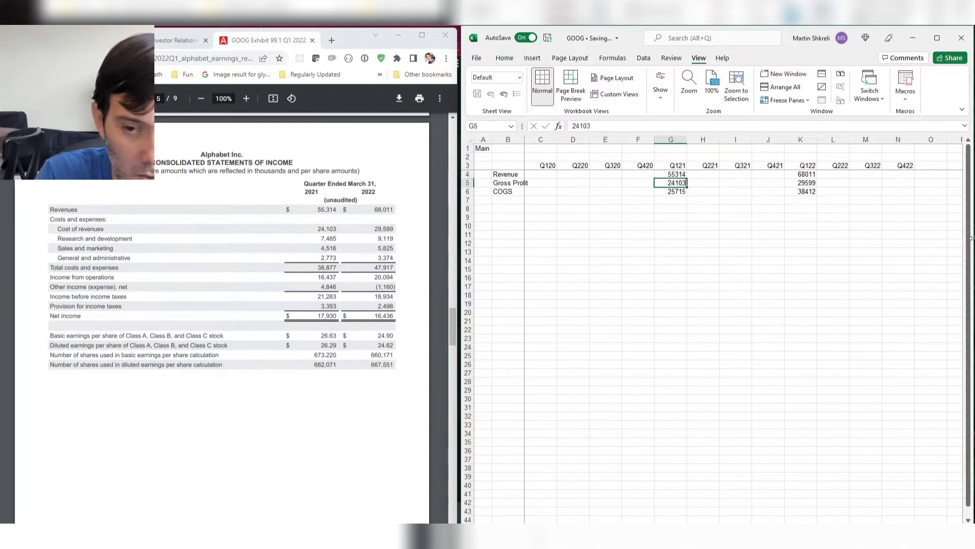
{"action": "type", "text": "4103"}
{"action": "key", "text": "Return"}
{"action": "key", "text": "Return"}
- Enter the Q122 operating expenses 9119, 5825 and 3374 in cells K7 to K9
{"action": "key", "text": "Right"}
{"action": "key", "text": "Right"}
{"action": "key", "text": "Right"}
{"action": "key", "text": "Right"}
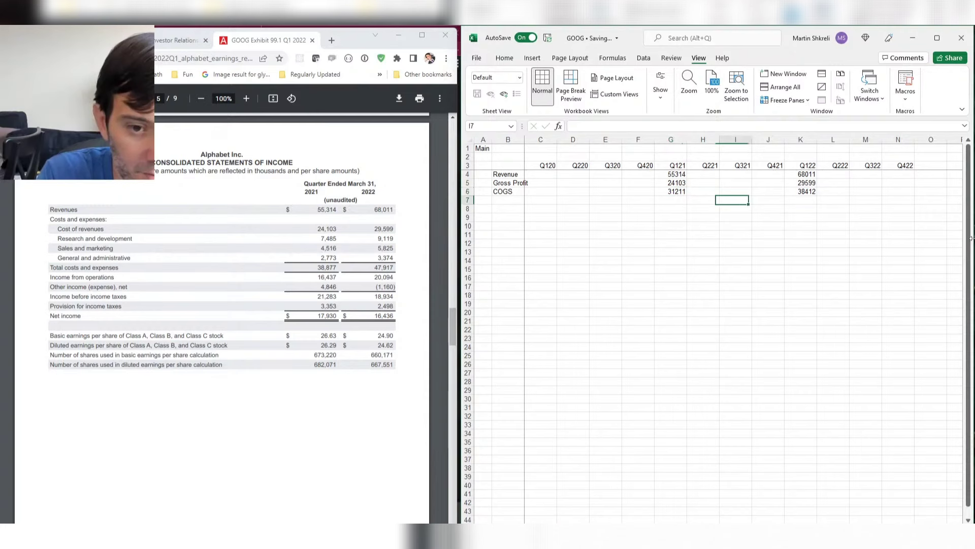
{"action": "type", "text": "9119"}
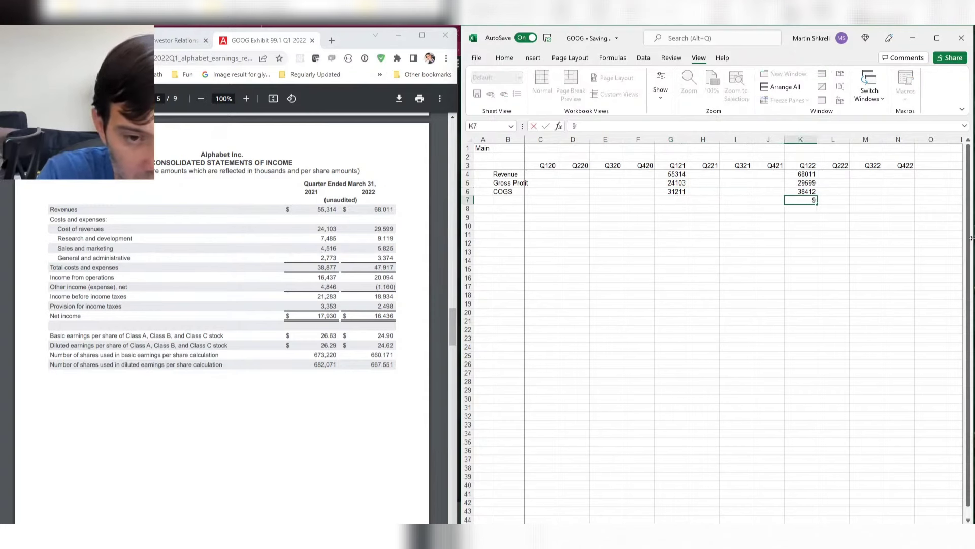
{"action": "key", "text": "Return"}
{"action": "type", "text": "5825"}
{"action": "key", "text": "Return"}
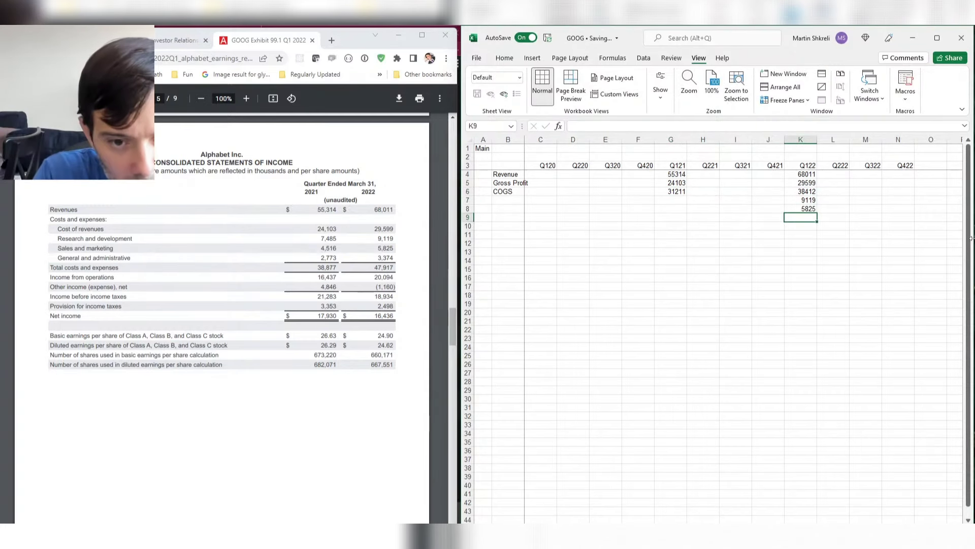
{"action": "type", "text": "3374"}
{"action": "key", "text": "Up"}
{"action": "key", "text": "Up"}
{"action": "key", "text": "shift+Down"}
{"action": "key", "text": "ctrl+c"}
{"action": "key", "text": "Escape"}
{"action": "key", "text": "Up"}
{"action": "key", "text": "Up"}
{"action": "key", "text": "Up"}
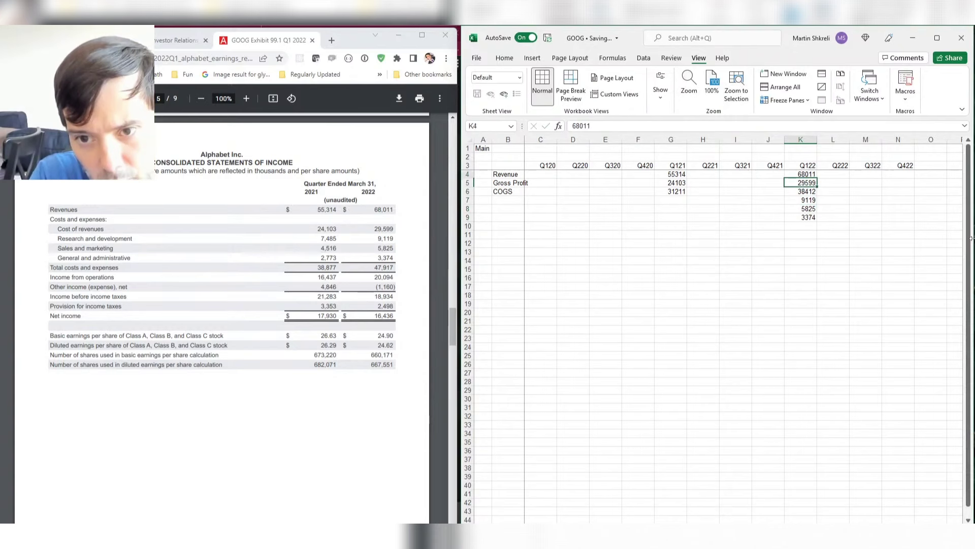
{"action": "key", "text": "shift+space"}
{"action": "key", "text": "Down"}
{"action": "key", "text": "Up"}
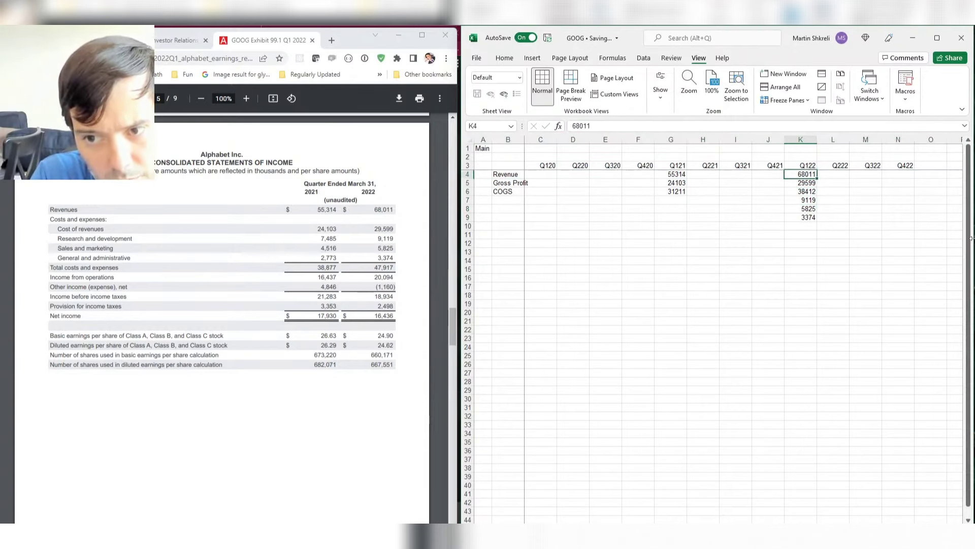
{"action": "key", "text": "Down"}
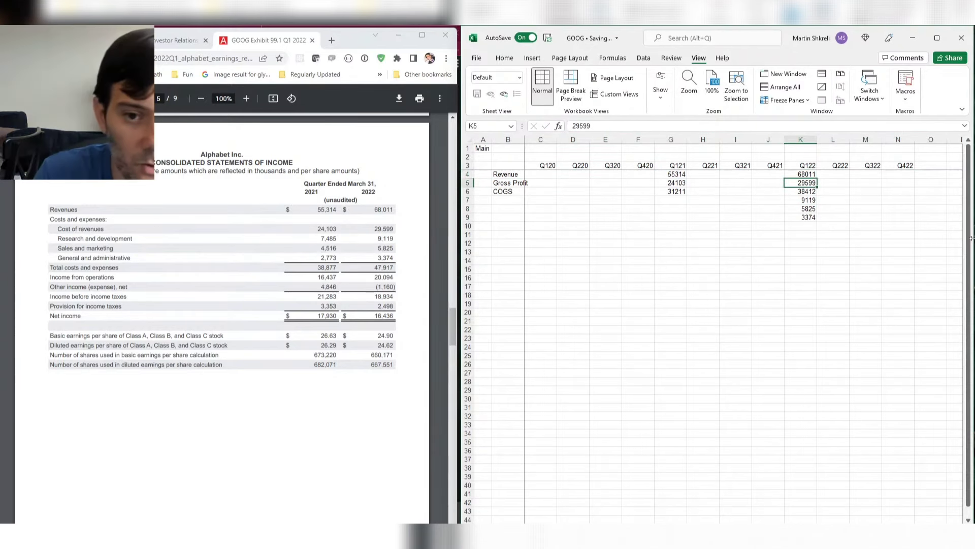
- Autofit column B to the width of its labels
{"action": "left_click", "coordinate": [517, 152]}
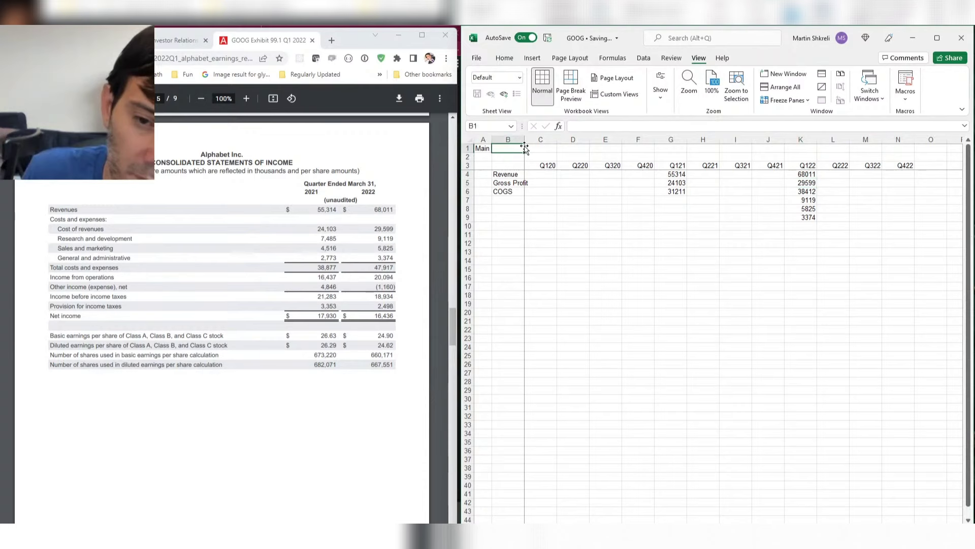
{"action": "double_click", "coordinate": [524, 140]}
{"action": "left_click", "coordinate": [532, 183]}
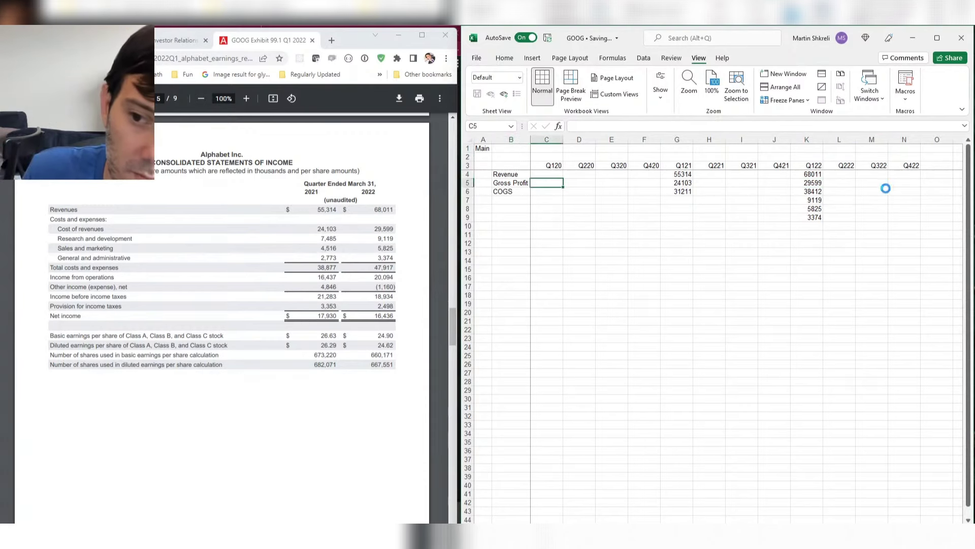
- Test the Microsoft link in the Software workbook and close the OneDrive page it opens
{"action": "left_click", "coordinate": [814, 173]}
{"action": "key", "text": "ctrl+Tab"}
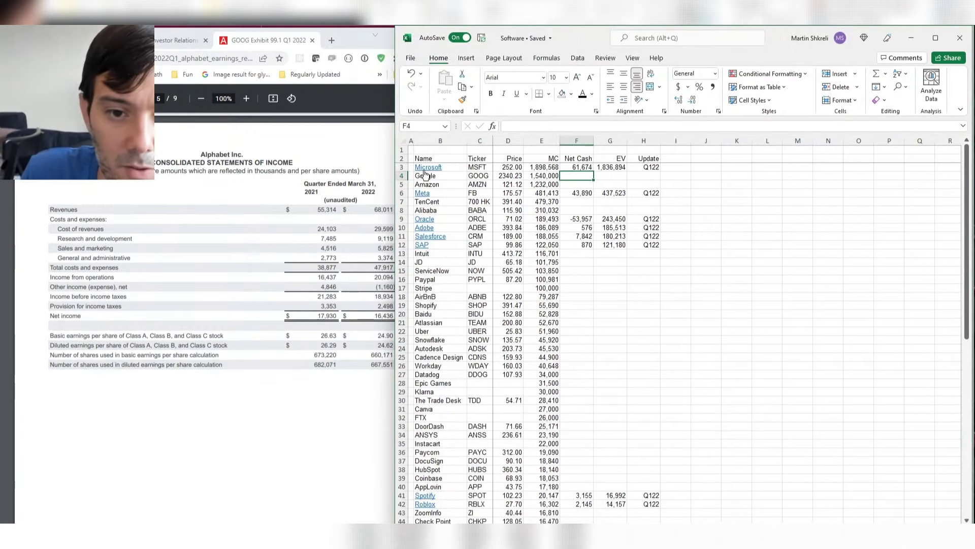
{"action": "left_click", "coordinate": [424, 170]}
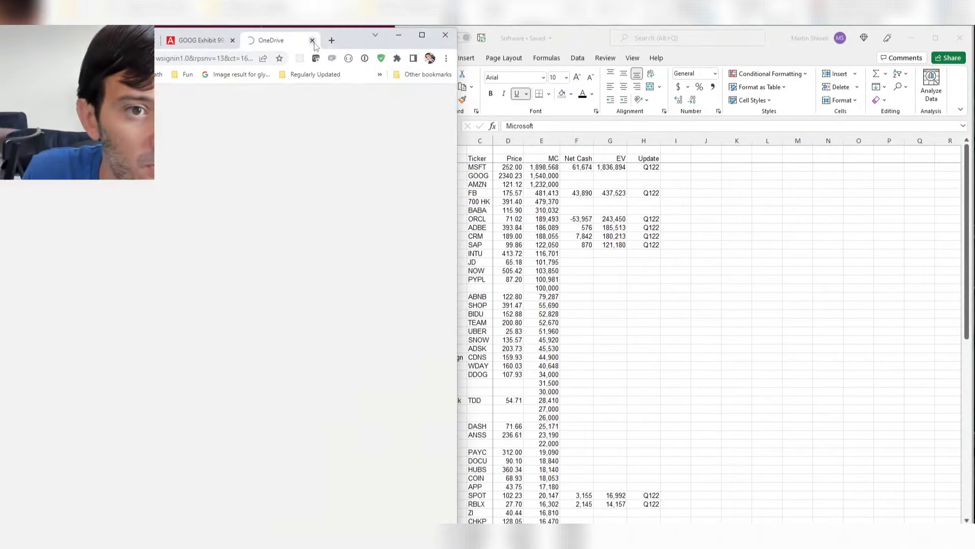
{"action": "left_click", "coordinate": [313, 41]}
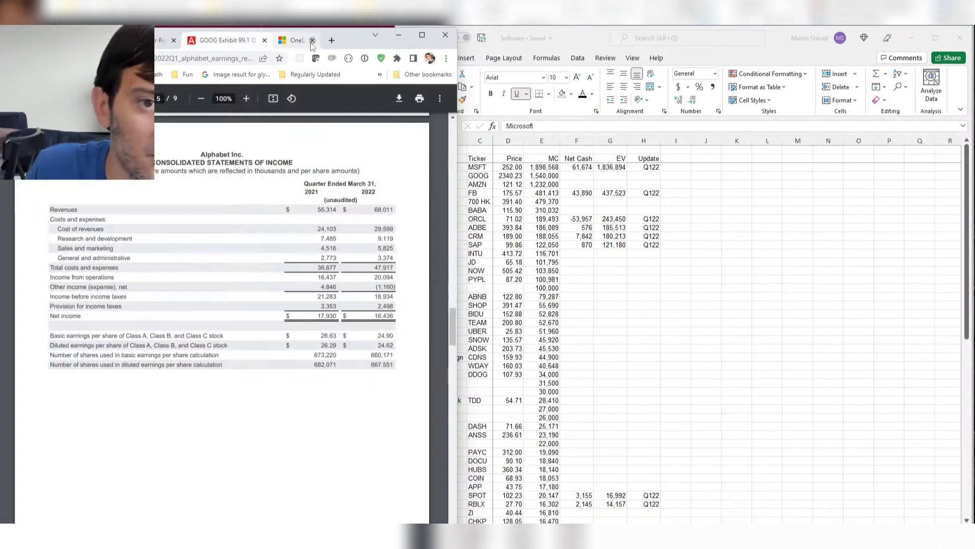
- Start editing the Microsoft cell's hyperlink and browse to the OneDrive - Personal folder
{"action": "left_click", "coordinate": [573, 184]}
{"action": "key", "text": "ctrl+k"}
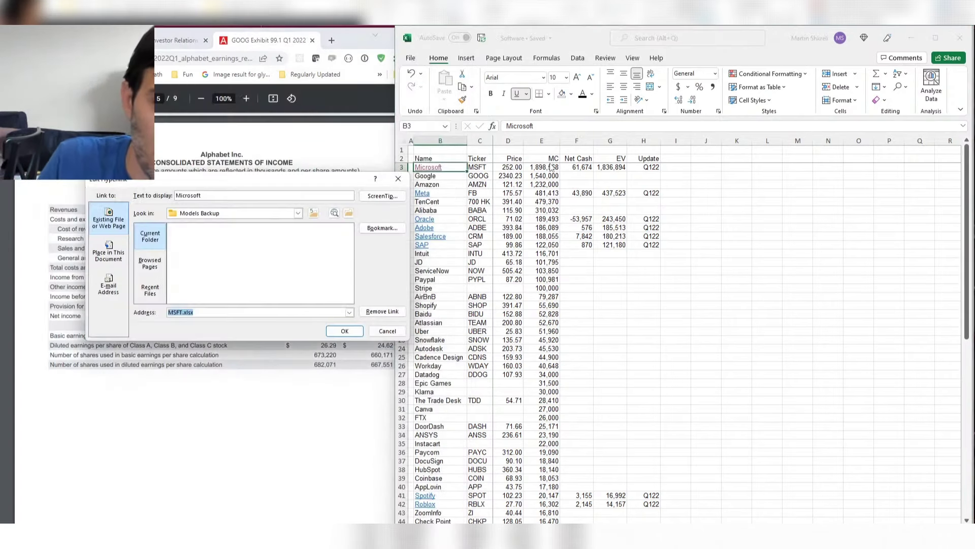
{"action": "left_click", "coordinate": [312, 213]}
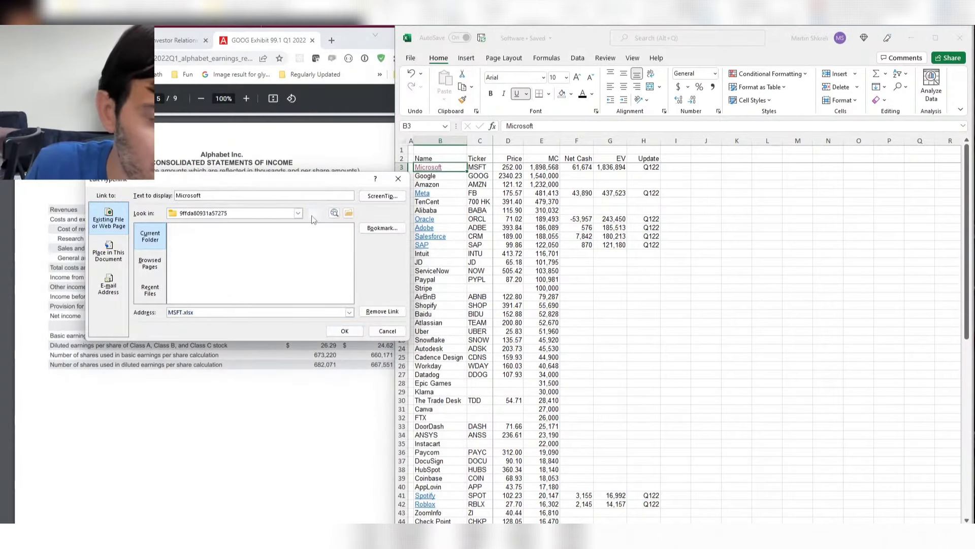
{"action": "left_click", "coordinate": [312, 214]}
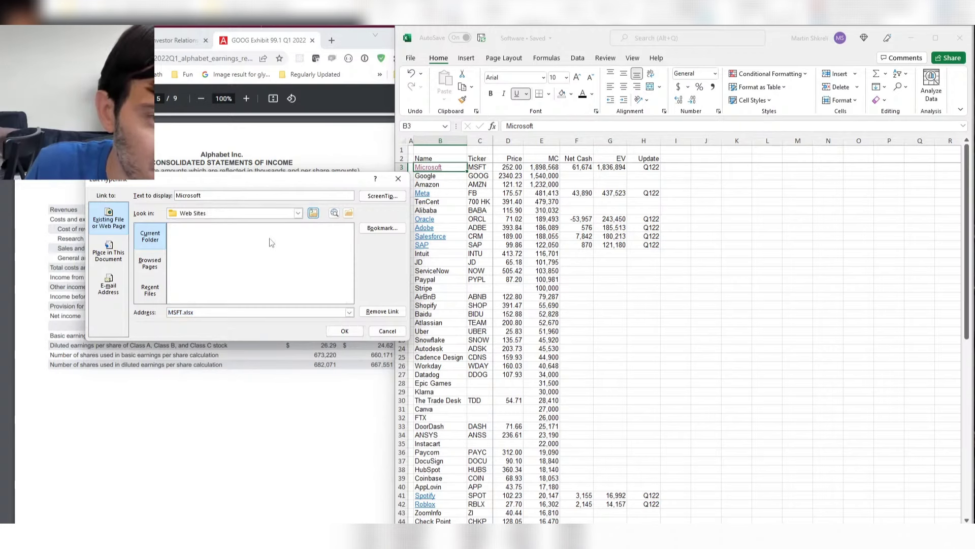
{"action": "left_click", "coordinate": [313, 213]}
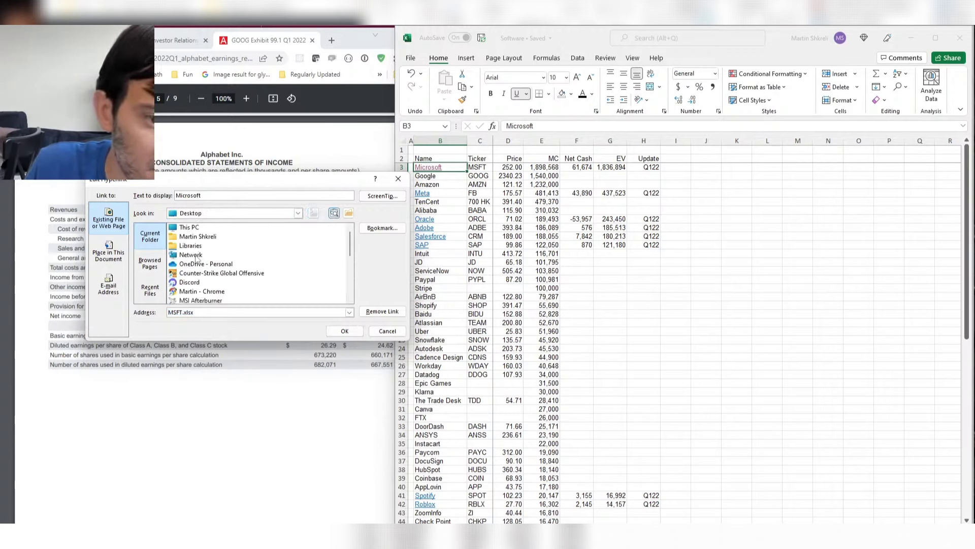
{"action": "double_click", "coordinate": [219, 264]}
{"action": "left_click", "coordinate": [292, 246]}
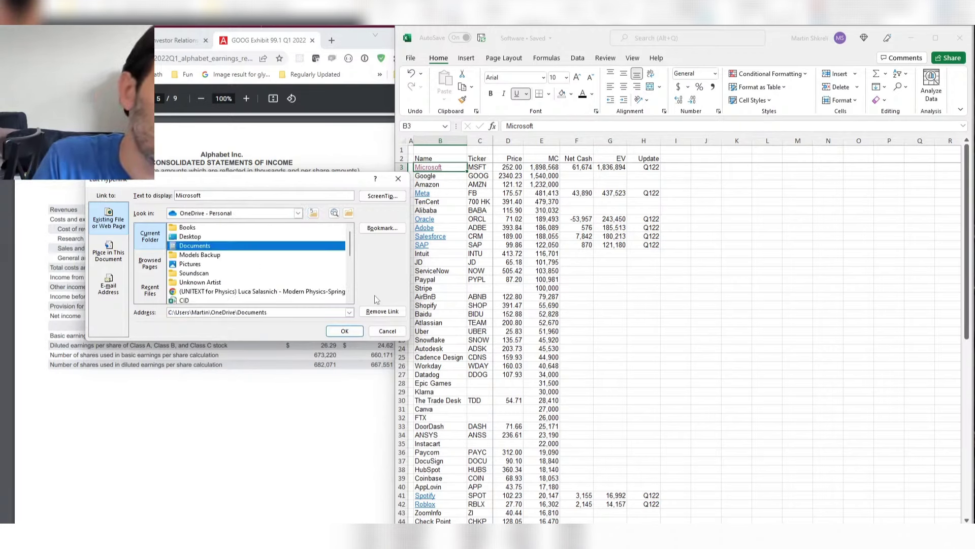
- Open the Models Backup folder and pick the MSFT file as the link target
{"action": "key", "text": "Down"}
{"action": "key", "text": "Down"}
{"action": "key", "text": "Down"}
{"action": "key", "text": "Up"}
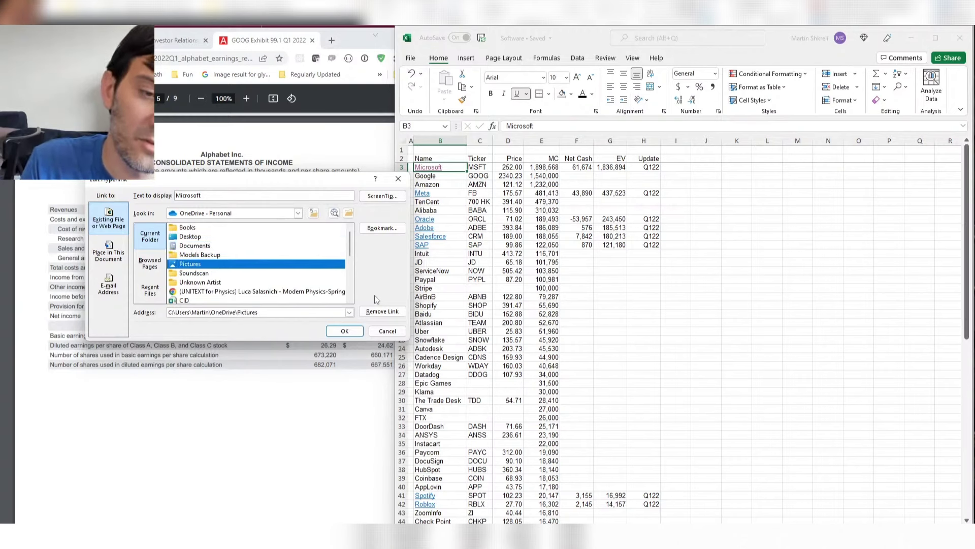
{"action": "key", "text": "Up"}
{"action": "key", "text": "Up"}
{"action": "key", "text": "Up"}
{"action": "key", "text": "Up"}
{"action": "key", "text": "Down"}
{"action": "key", "text": "Down"}
{"action": "key", "text": "Down"}
{"action": "key", "text": "Return"}
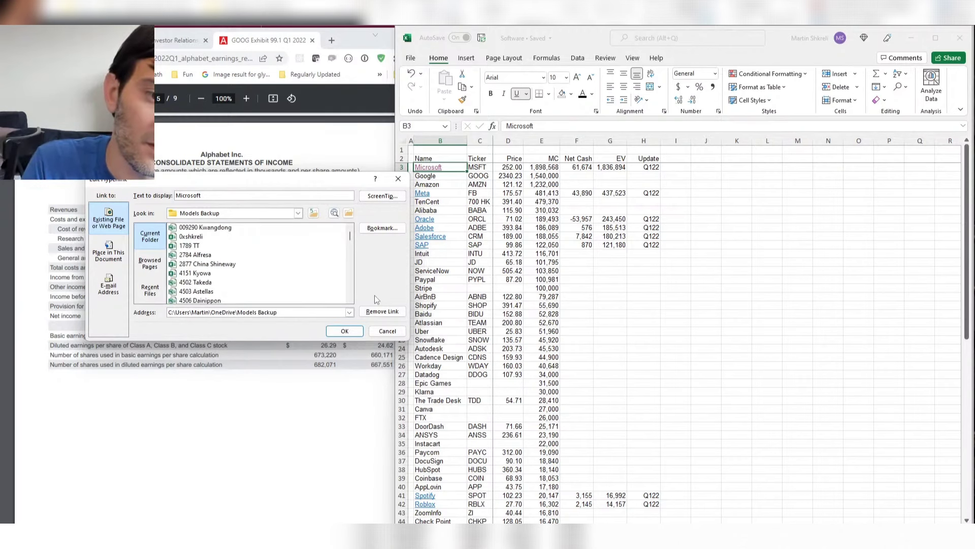
{"action": "type", "text": "msft"}
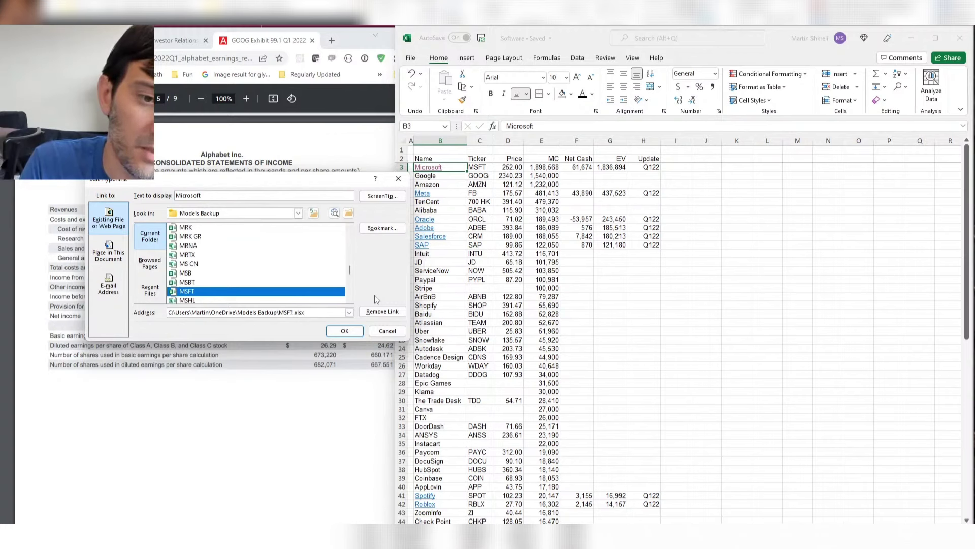
- Change the Microsoft link's address to the Desktop\Code\ folder in the local user directory and apply it
{"action": "key", "text": "Tab"}
{"action": "key", "text": "Tab"}
{"action": "key", "text": "Tab"}
{"action": "key", "text": "Tab"}
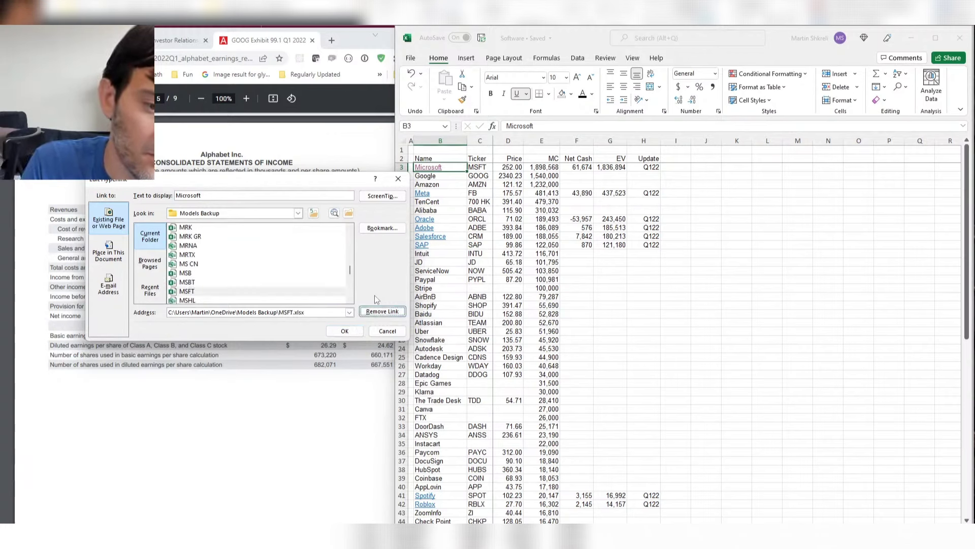
{"action": "key", "text": "Tab"}
{"action": "key", "text": "End"}
{"action": "key", "text": "BackSpace"}
{"action": "key", "text": "BackSpace"}
{"action": "key", "text": "BackSpace"}
{"action": "key", "text": "BackSpace"}
{"action": "key", "text": "BackSpace"}
{"action": "key", "text": "BackSpace"}
{"action": "key", "text": "BackSpace"}
{"action": "key", "text": "BackSpace"}
{"action": "key", "text": "BackSpace"}
{"action": "key", "text": "BackSpace"}
{"action": "key", "text": "BackSpace"}
{"action": "key", "text": "BackSpace"}
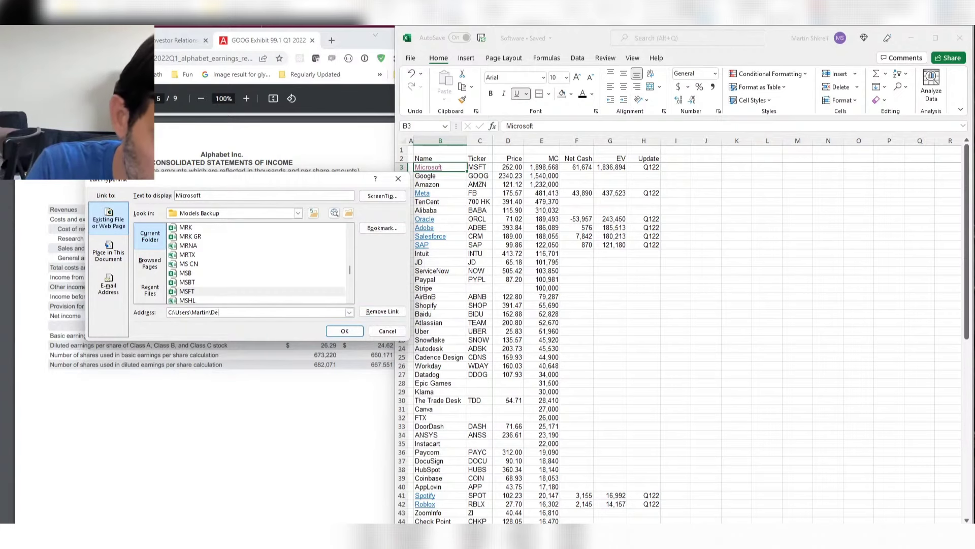
{"action": "key", "text": "Return"}
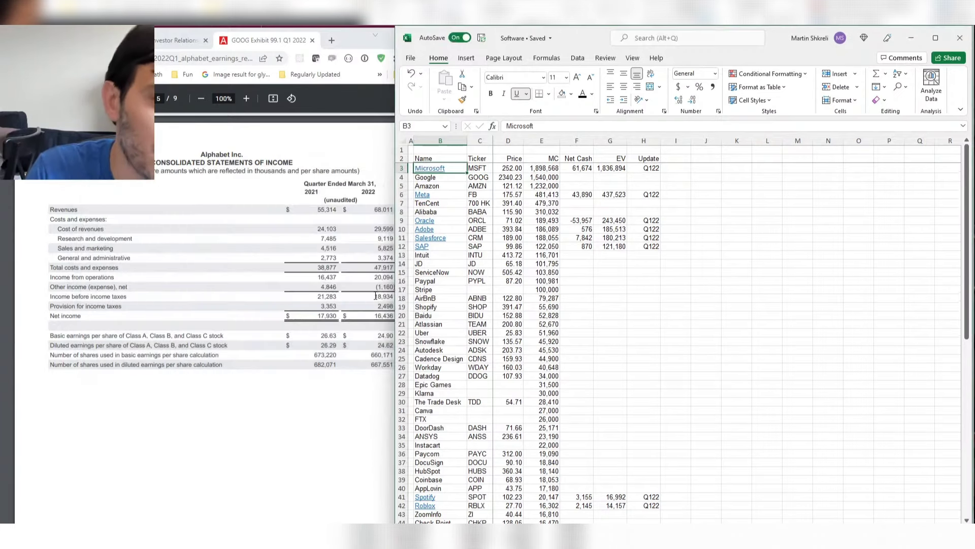
{"action": "key", "text": "ctrl+t"}
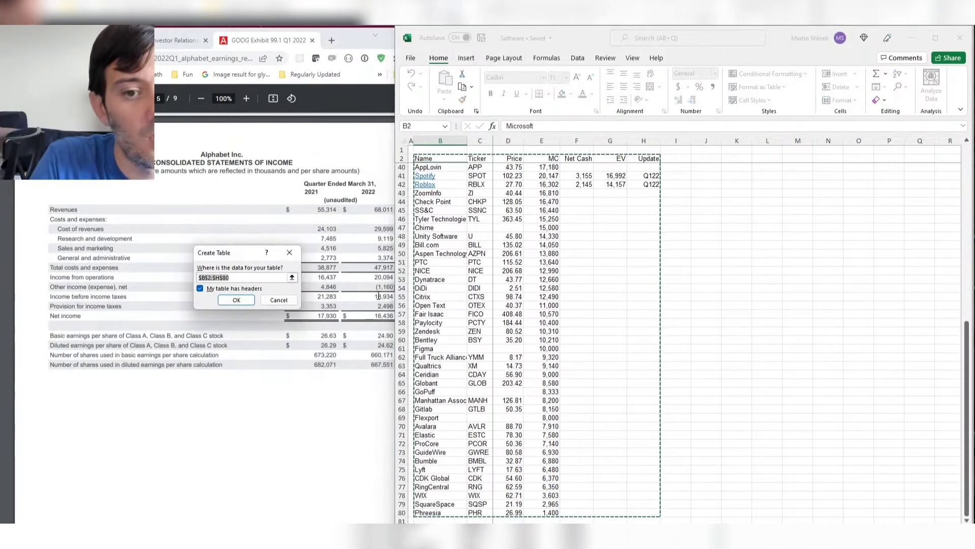
{"action": "key", "text": "Escape"}
{"action": "key", "text": "ctrl+k"}
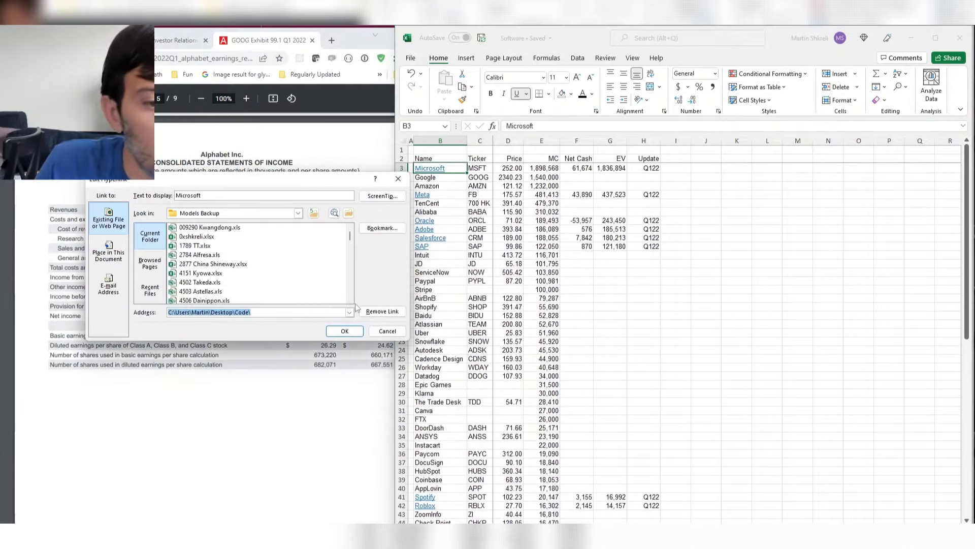
{"action": "left_click", "coordinate": [227, 247]}
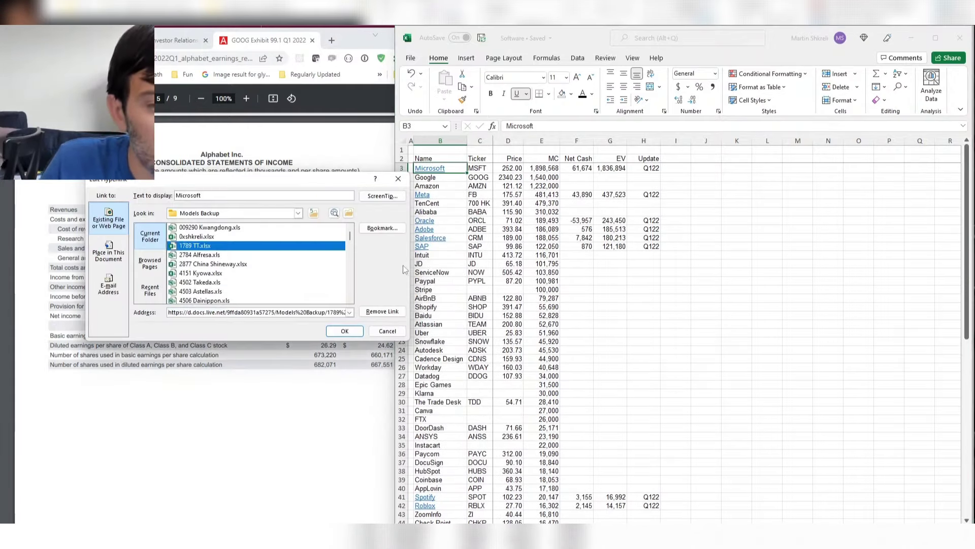
{"action": "key", "text": "Escape"}
- Extend the Microsoft link's address with Models\MSFT.xls after Desktop\Code\ and apply it
{"action": "key", "text": "ctrl+k"}
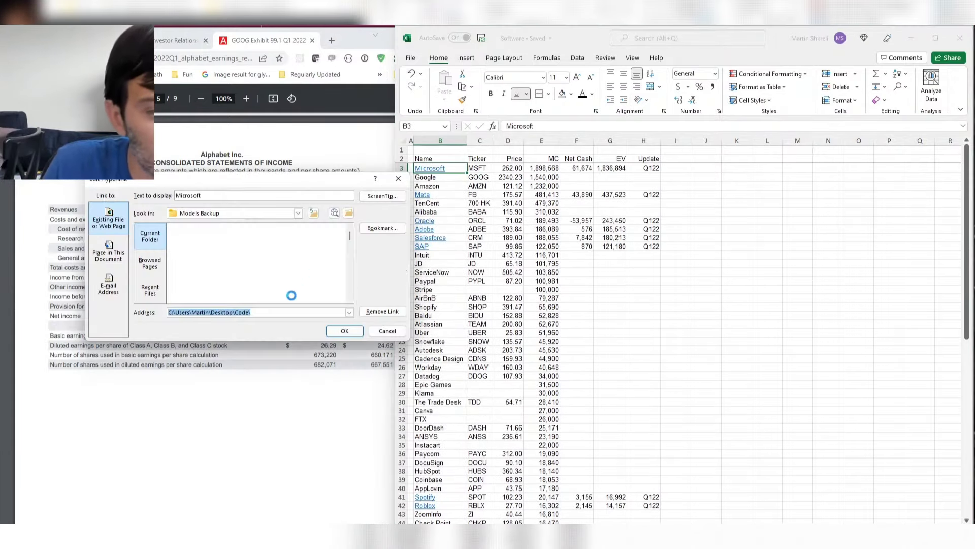
{"action": "left_click", "coordinate": [281, 313]}
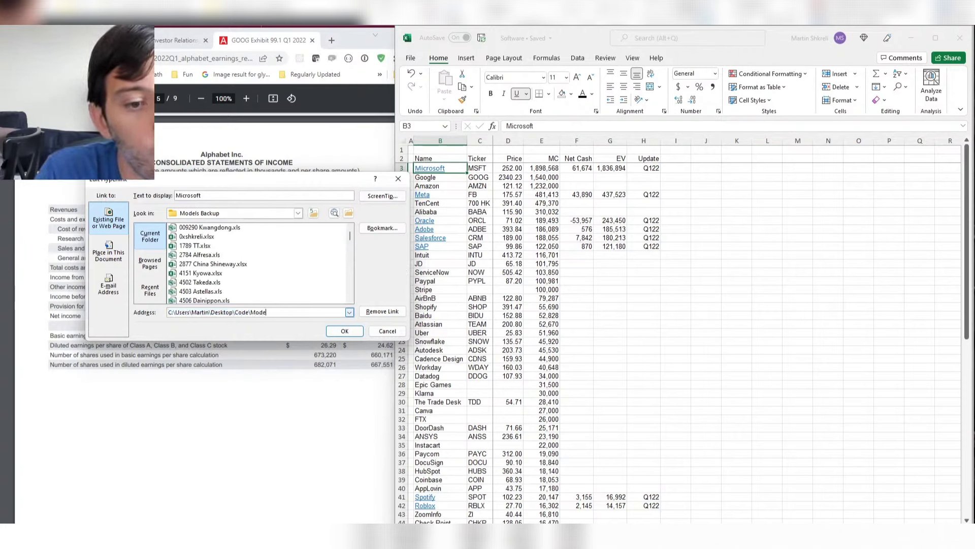
{"action": "type", "text": "ls\\MSFT.xls"}
{"action": "key", "text": "Return"}
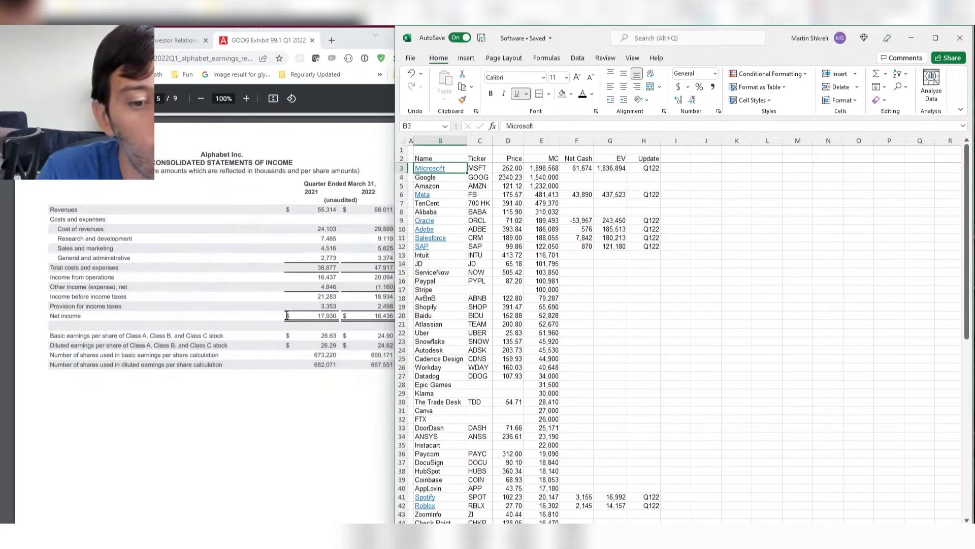
- Set the font of the Microsoft cell B3 to Arial, size 10
{"action": "left_click", "coordinate": [542, 78]}
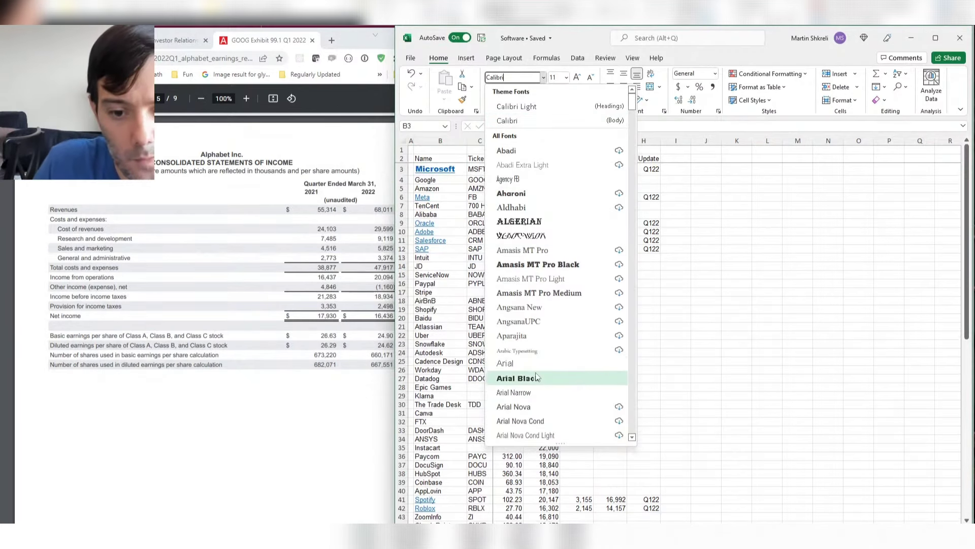
{"action": "left_click", "coordinate": [532, 363]}
{"action": "key", "text": "Right"}
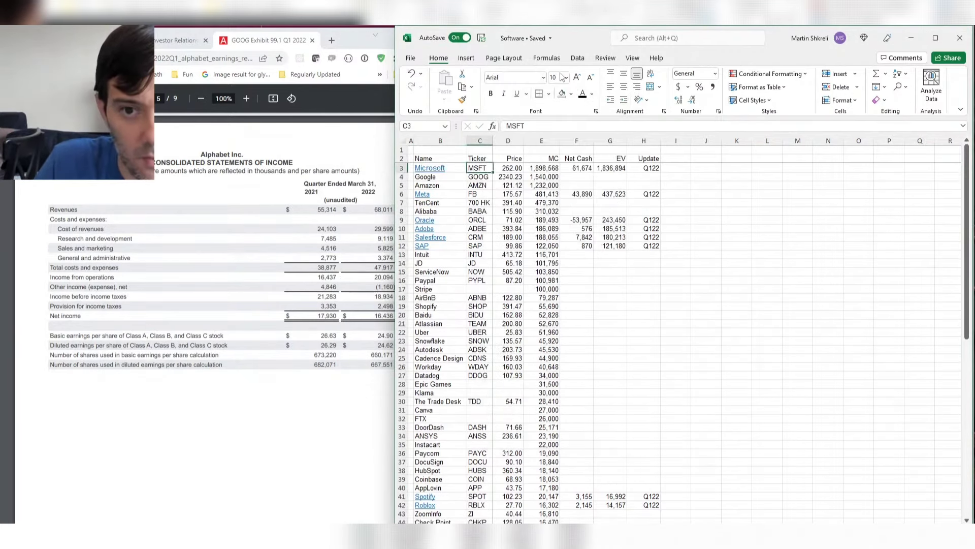
{"action": "key", "text": "Left"}
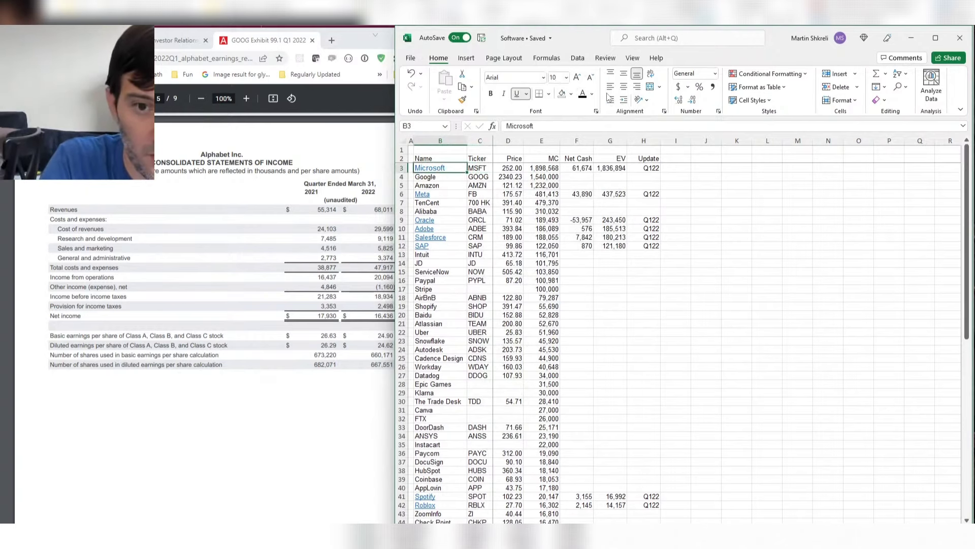
- Follow the Microsoft link past the security notice, dismiss the result, and check the address stored in the hyperlink
{"action": "left_click", "coordinate": [429, 168]}
{"action": "left_click", "coordinate": [711, 338]}
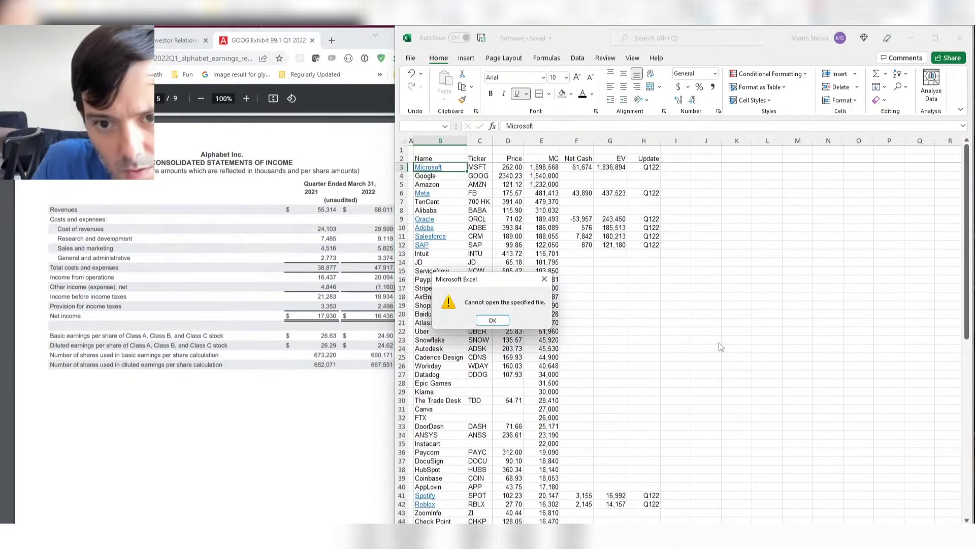
{"action": "key", "text": "Return"}
{"action": "key", "text": "ctrl+k"}
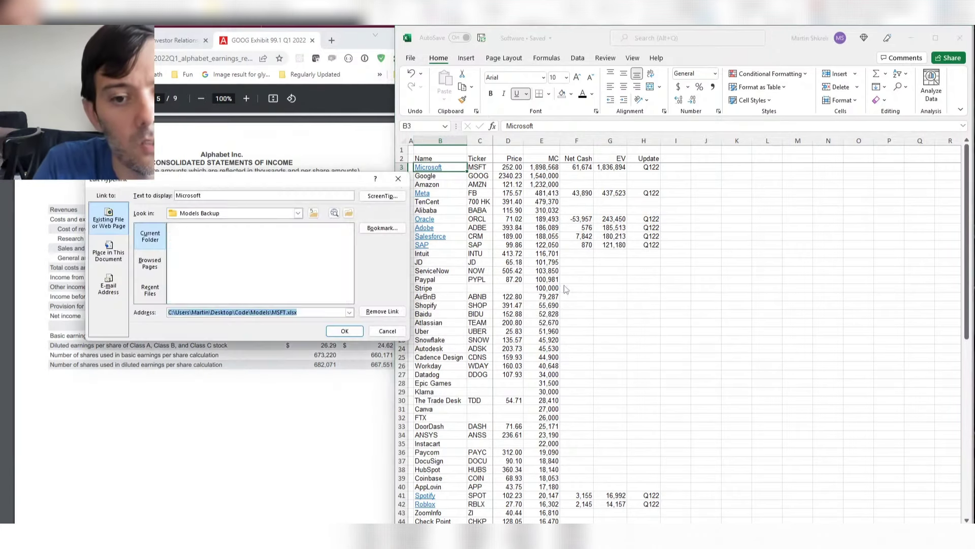
{"action": "key", "text": "Escape"}
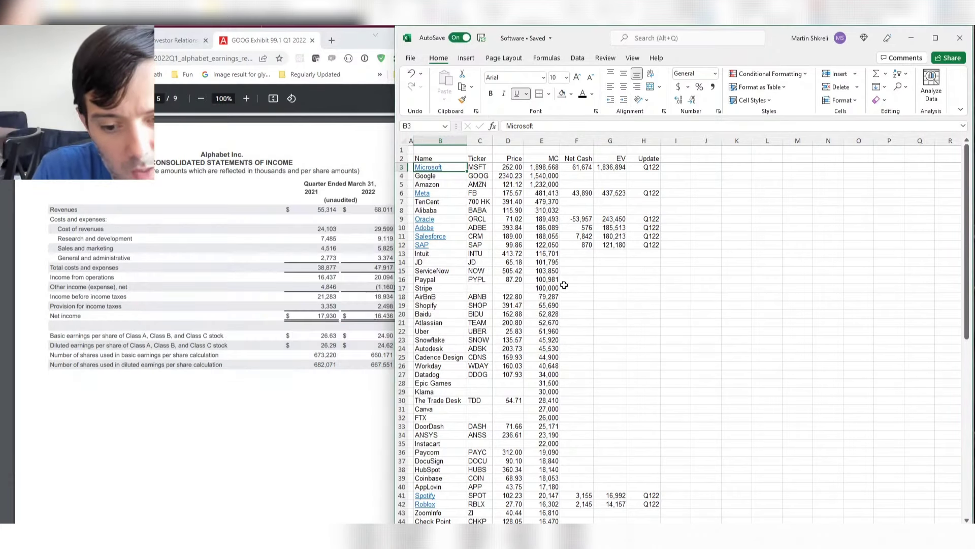
- Open Windows PowerShell, move its window clear of the company list, and list the contents of the code folder
{"action": "key", "text": "super"}
{"action": "type", "text": "powershe"}
{"action": "key", "text": "Return"}
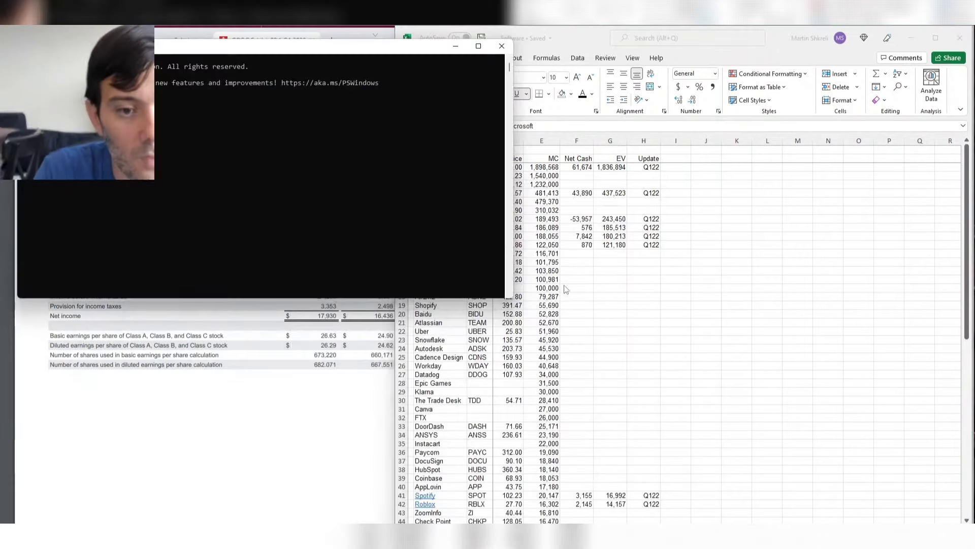
{"action": "left_click_drag", "start_coordinate": [252, 51], "coordinate": [715, 276]}
{"action": "type", "text": "cd code"}
{"action": "key", "text": "Return"}
{"action": "type", "text": "ls"}
{"action": "key", "text": "Return"}
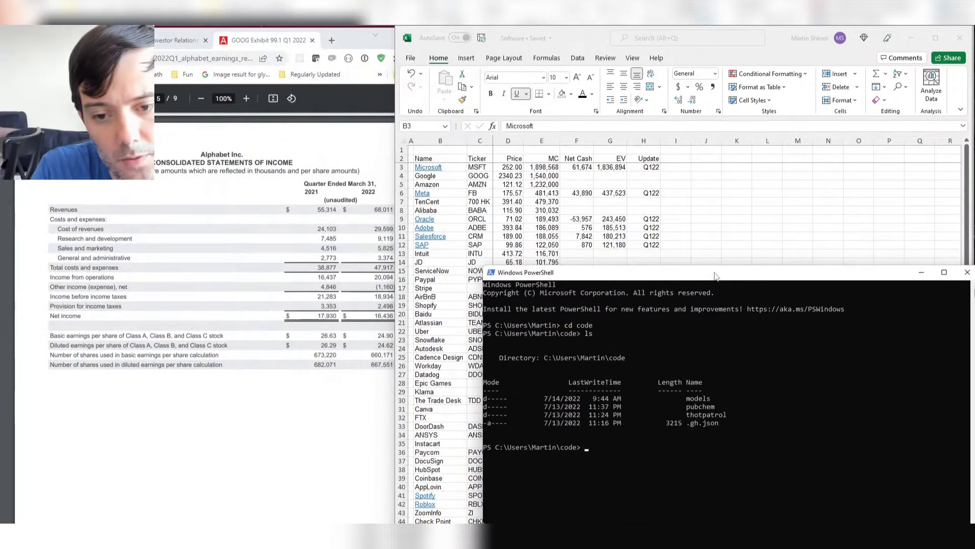
- Change into the models folder in PowerShell and list its files
{"action": "type", "text": "cd models"}
{"action": "key", "text": "Return"}
{"action": "type", "text": "ls"}
{"action": "key", "text": "Return"}
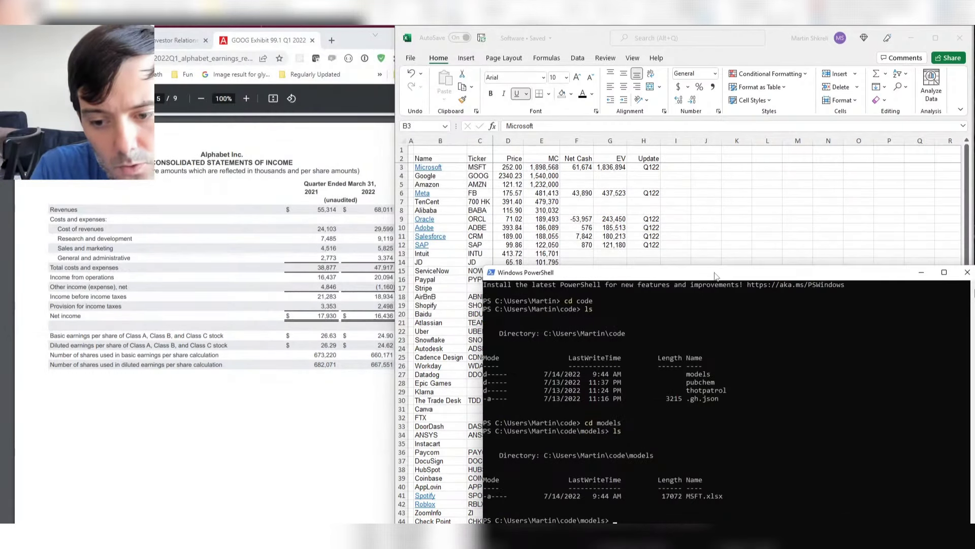
- Change the folder names in the Microsoft link's address to lowercase code\models before MSFT.xlsx, compare with PowerShell, and apply it
{"action": "key", "text": "alt+Tab"}
{"action": "key", "text": "ctrl+k"}
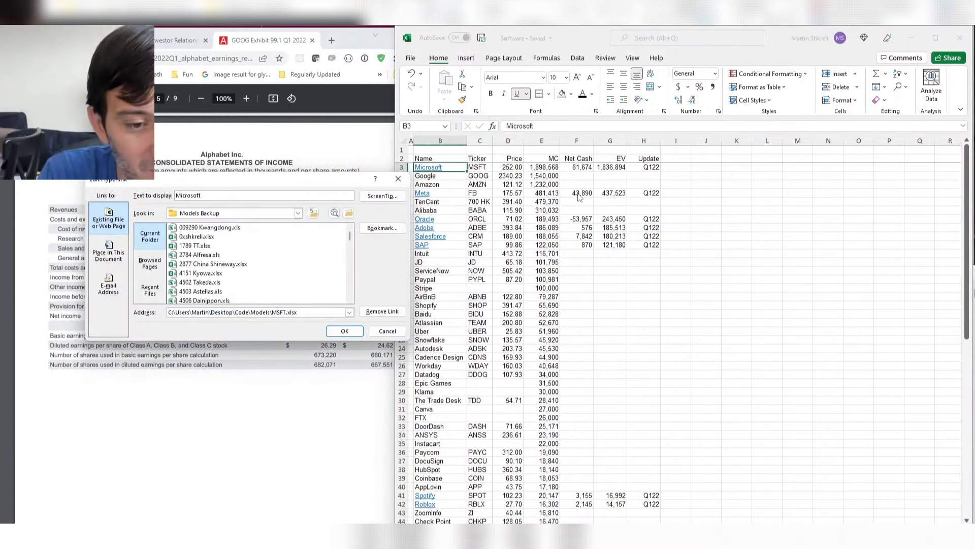
{"action": "key", "text": "BackSpace"}
{"action": "type", "text": "c"}
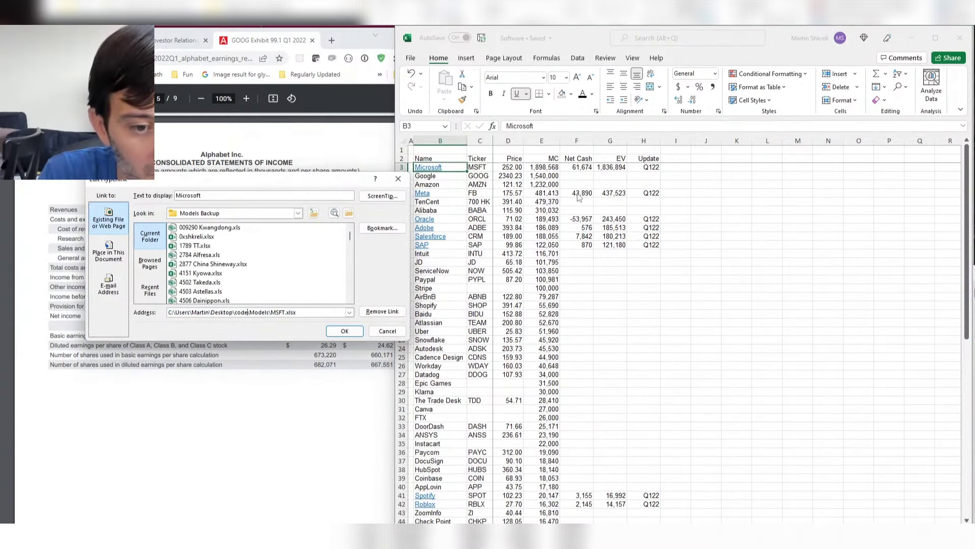
{"action": "key", "text": "Delete"}
{"action": "type", "text": "m"}
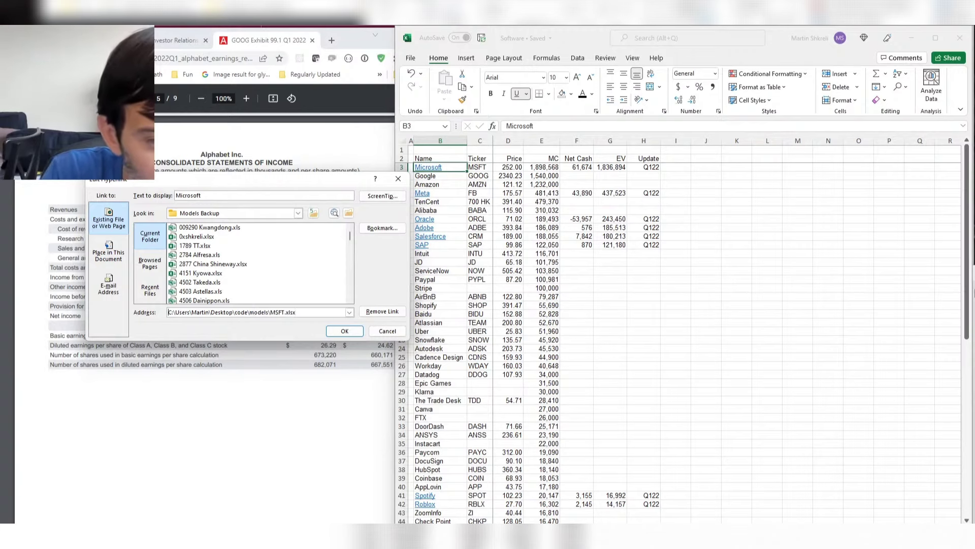
{"action": "key", "text": "alt+Tab"}
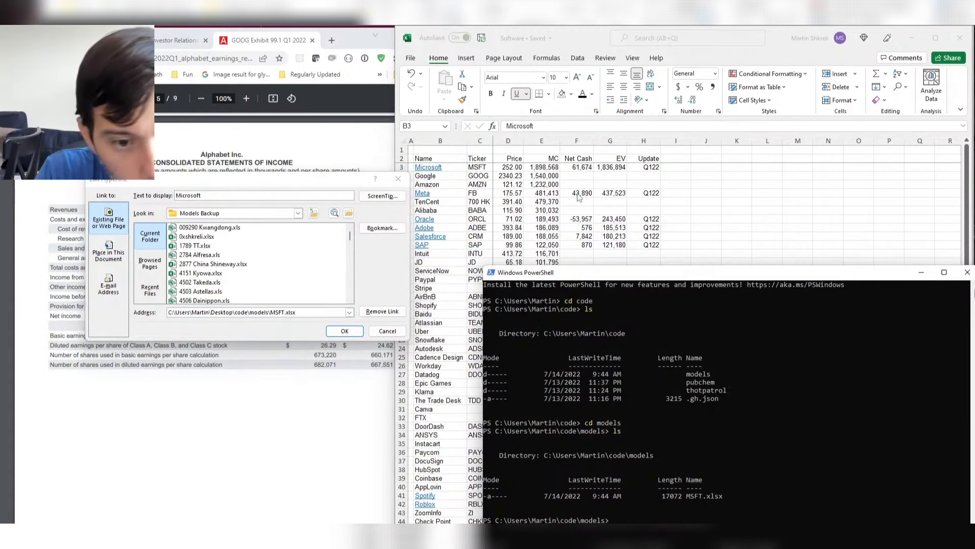
{"action": "key", "text": "alt+Tab"}
{"action": "key", "text": "alt+Tab"}
{"action": "key", "text": "alt+Tab"}
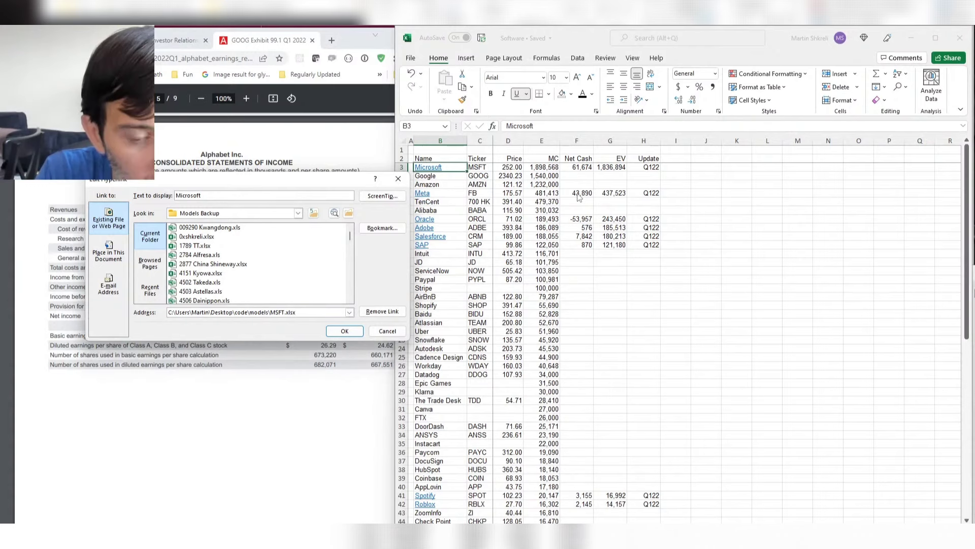
{"action": "key", "text": "Return"}
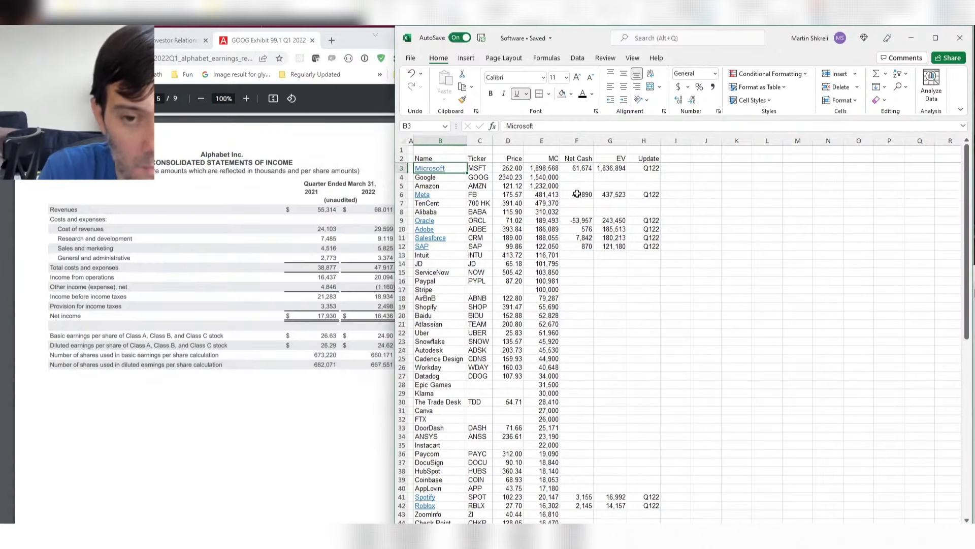
- Test the edited Microsoft link, accepting the security notice, and dismiss the resulting message
{"action": "left_click", "coordinate": [436, 171]}
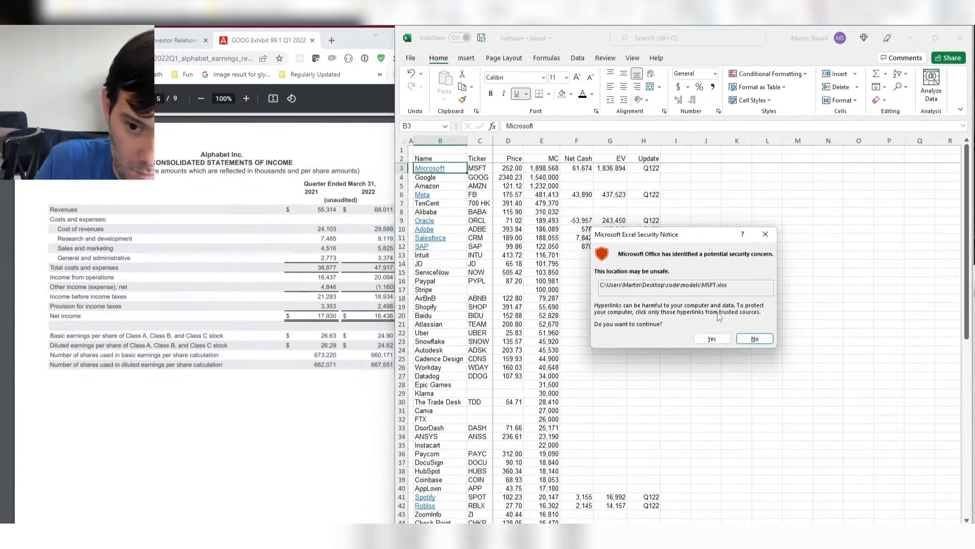
{"action": "left_click", "coordinate": [712, 337]}
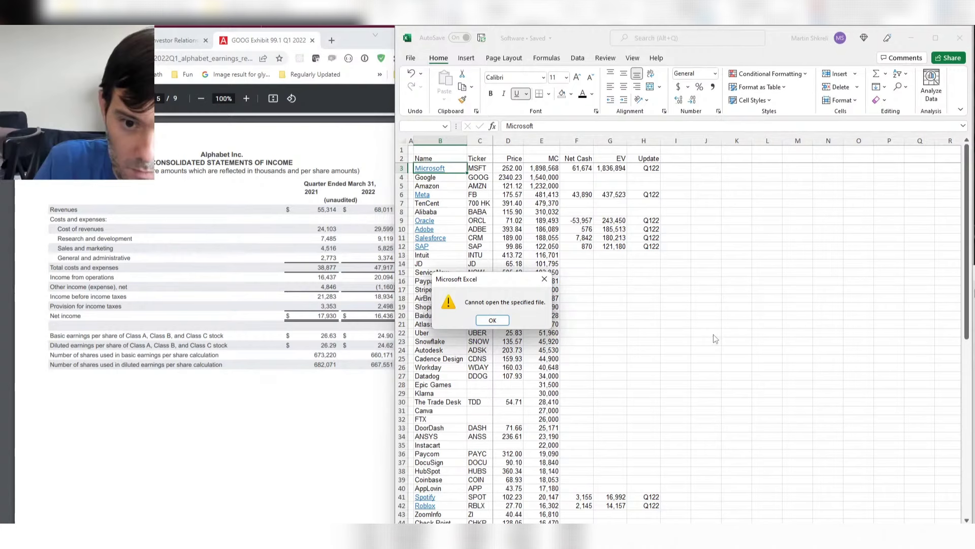
{"action": "key", "text": "Return"}
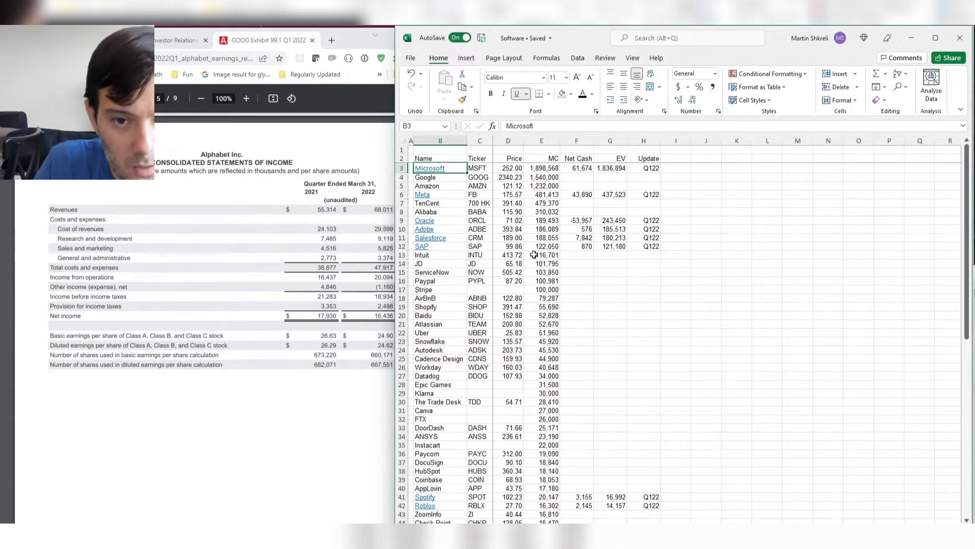
- Format the Microsoft cell B3 in Arial at size 10
{"action": "left_click", "coordinate": [525, 77]}
{"action": "type", "text": "arial"}
{"action": "key", "text": "Tab"}
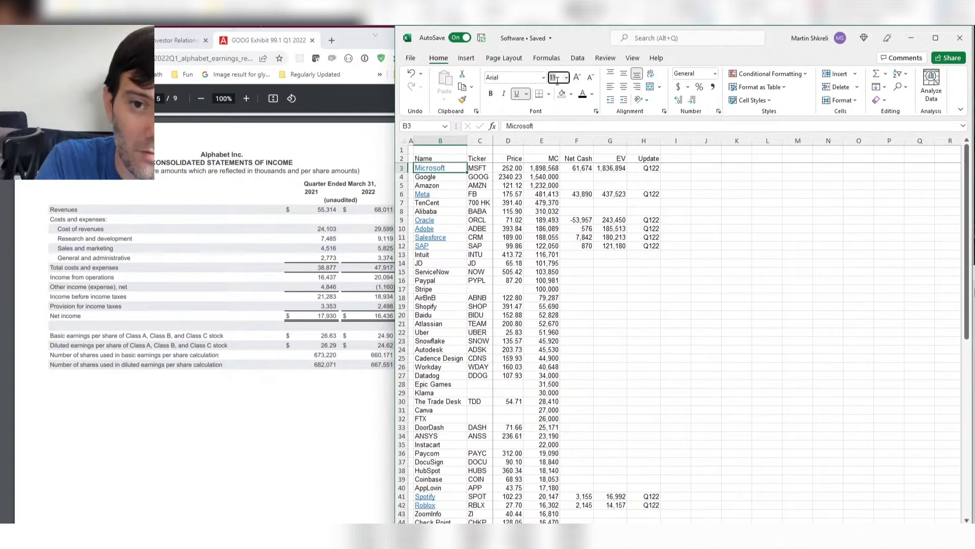
{"action": "type", "text": "10"}
{"action": "key", "text": "Return"}
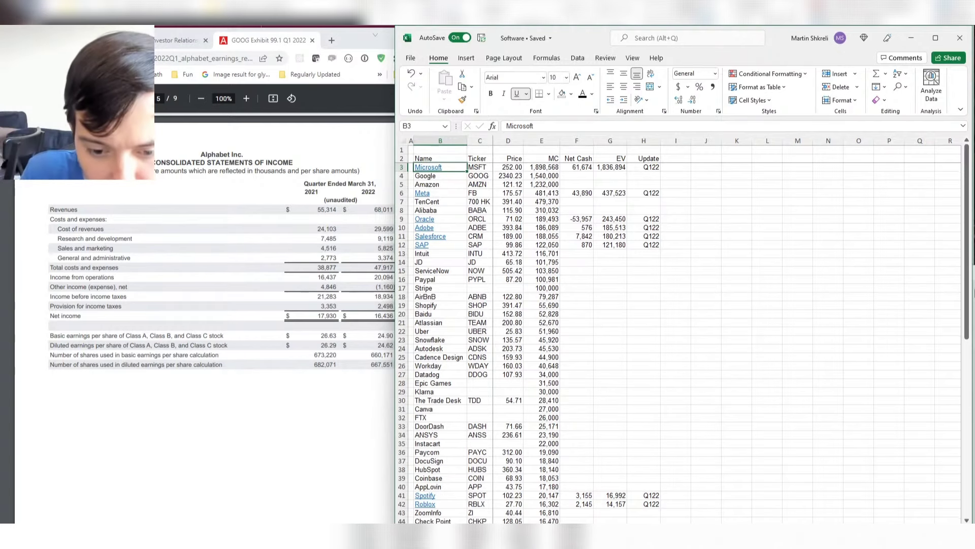
- Bring the Software workbook forward and open the recent MSFT workbook stored in the local code\models folder
{"action": "left_click", "coordinate": [465, 537]}
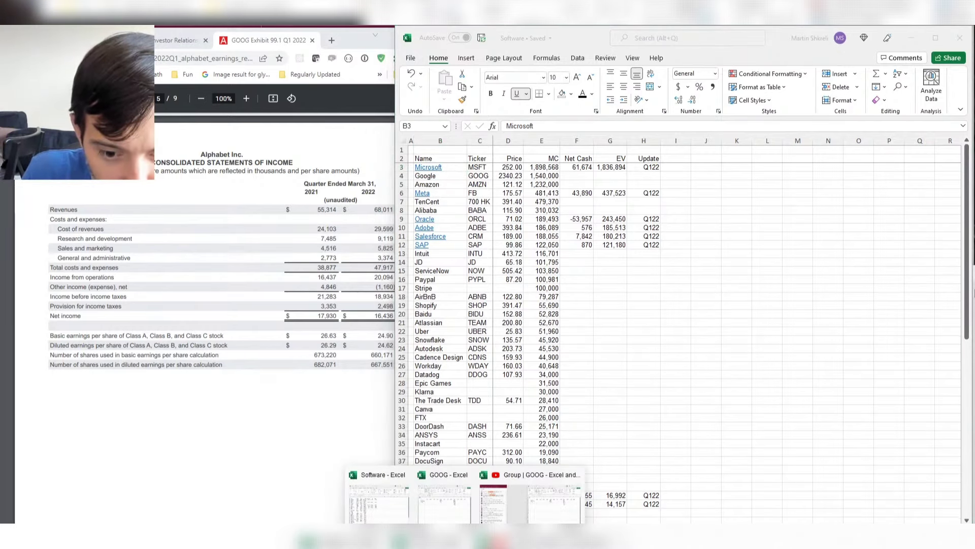
{"action": "left_click", "coordinate": [379, 503]}
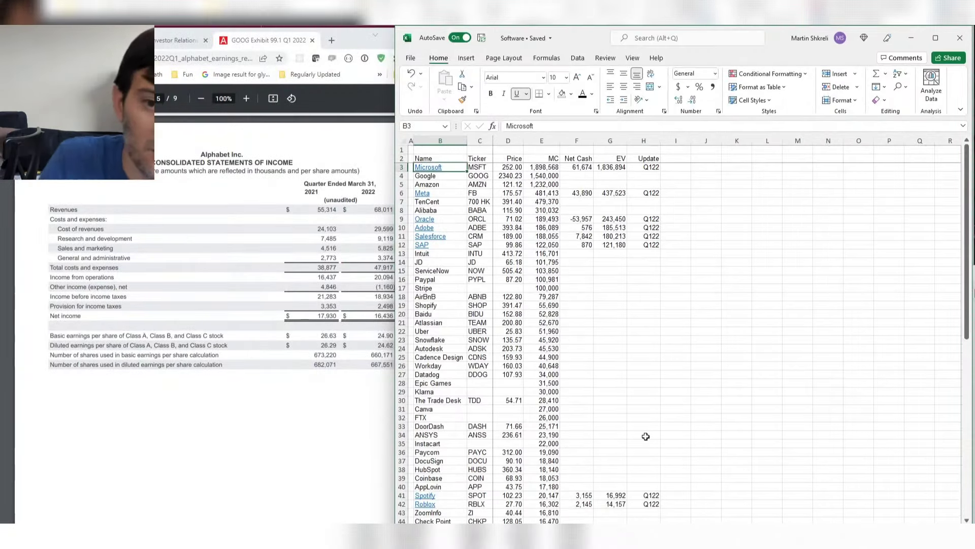
{"action": "key", "text": "ctrl+o"}
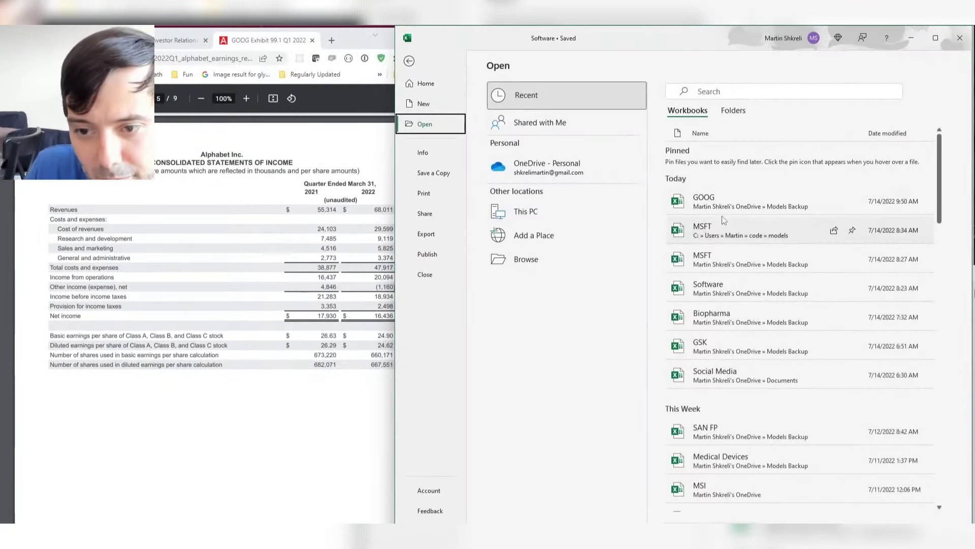
{"action": "left_click", "coordinate": [724, 227]}
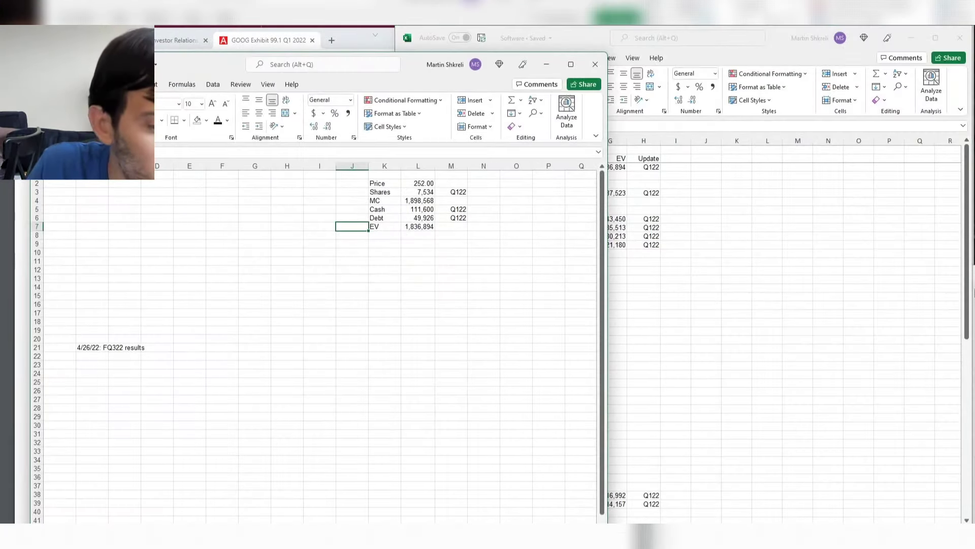
- Go to the MSFT workbook's quarterly model sheet and review its income statement, balance sheet and cash flow rows
{"action": "key", "text": "ctrl+Page_Down"}
{"action": "left_click_drag", "start_coordinate": [404, 71], "coordinate": [547, 67]}
{"action": "scroll", "coordinate": [651, 276], "scroll_direction": "down", "scroll_amount": 1}
{"action": "scroll", "coordinate": [568, 284], "scroll_direction": "down", "scroll_amount": 2}
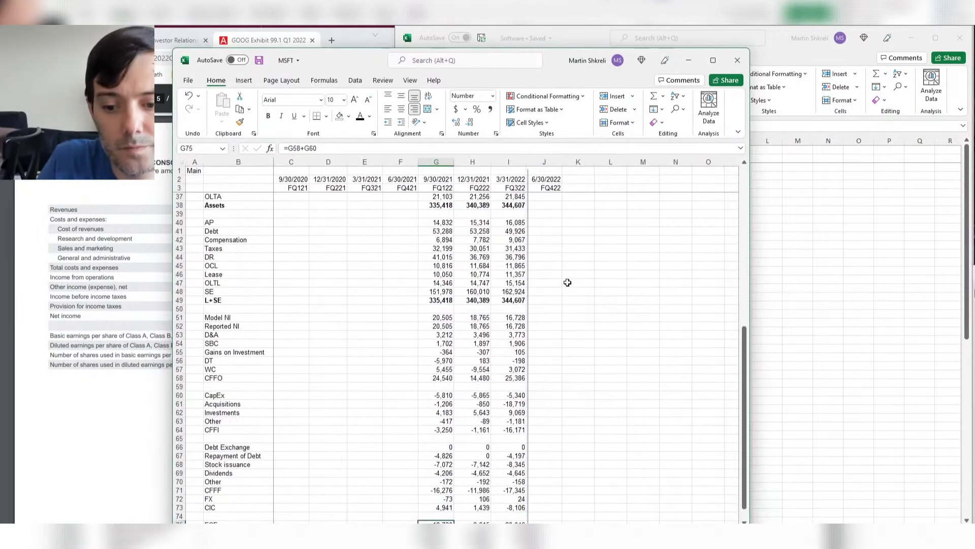
{"action": "scroll", "coordinate": [548, 259], "scroll_direction": "up", "scroll_amount": 7}
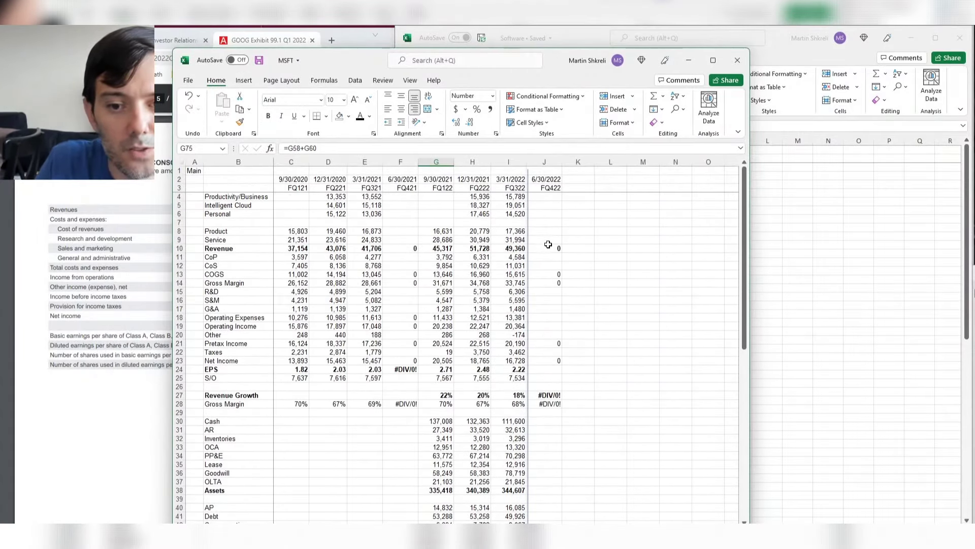
{"action": "left_click", "coordinate": [548, 245]}
{"action": "key", "text": "Up"}
{"action": "type", "text": "x"}
{"action": "key", "text": "Return"}
{"action": "key", "text": "Up"}
{"action": "key", "text": "Delete"}
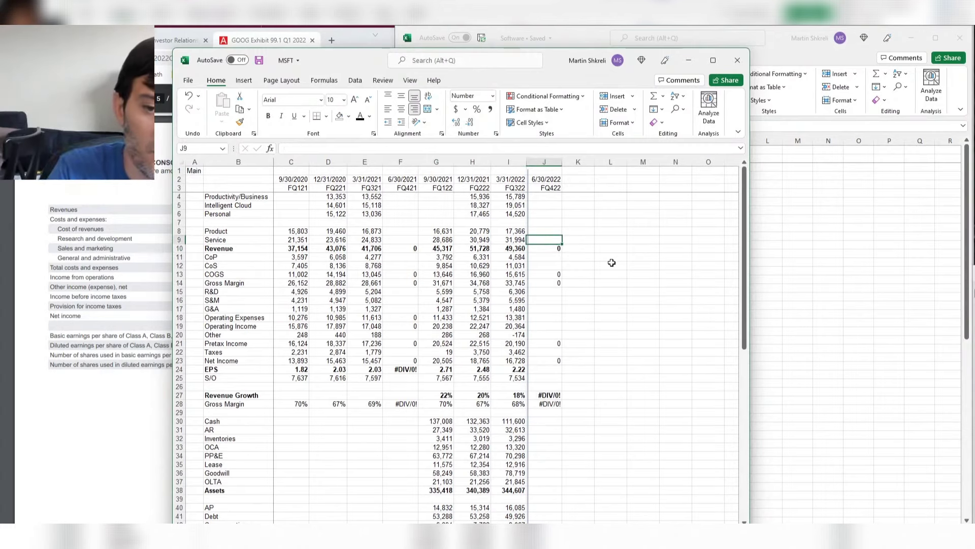
- Save the MSFT workbook and leave the 3/31/2022 Revenue cell I10 selected
{"action": "key", "text": "Down"}
{"action": "key", "text": "Left"}
{"action": "key", "text": "Left"}
{"action": "key", "text": "ctrl+s"}
{"action": "key", "text": "Right"}
- Return to the Software workbook and close it
{"action": "key", "text": "alt+Tab"}
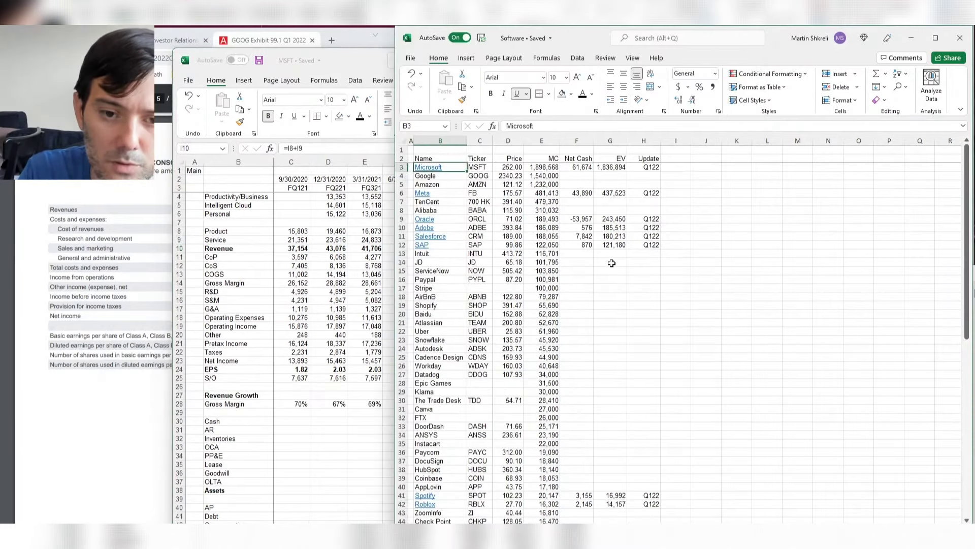
{"action": "key", "text": "ctrl+Page_Down"}
{"action": "key", "text": "ctrl+Page_Up"}
{"action": "key", "text": "alt+f"}
{"action": "key", "text": "c"}
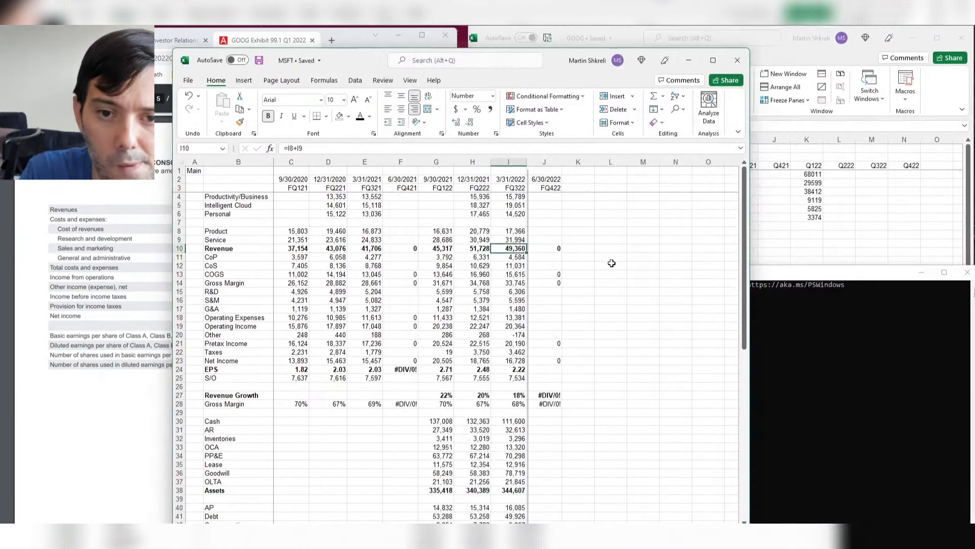
- Switch to the GOOG workbook and make the entire Revenue row bold
{"action": "key", "text": "alt+Tab"}
{"action": "key", "text": "alt+Tab"}
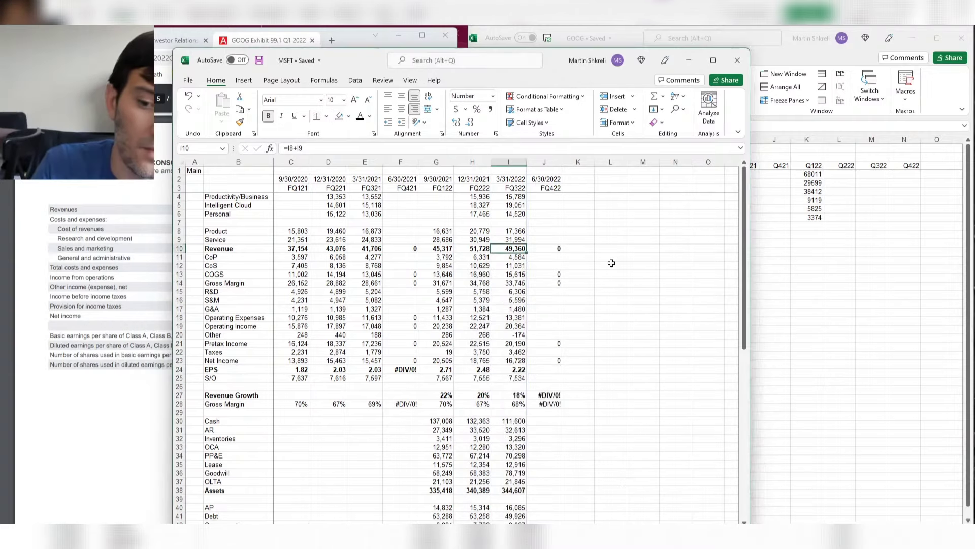
{"action": "key", "text": "alt+Tab"}
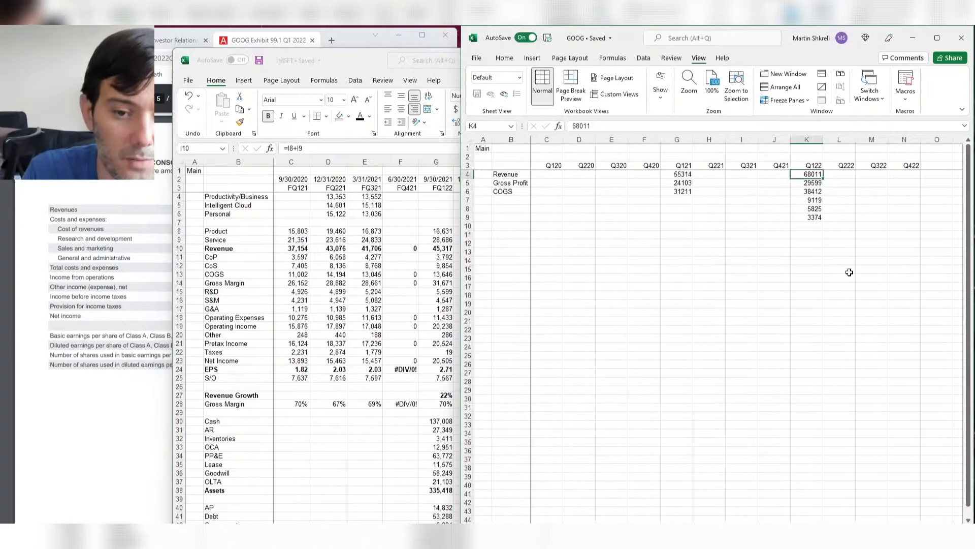
{"action": "key", "text": "shift+space"}
{"action": "key", "text": "ctrl+b"}
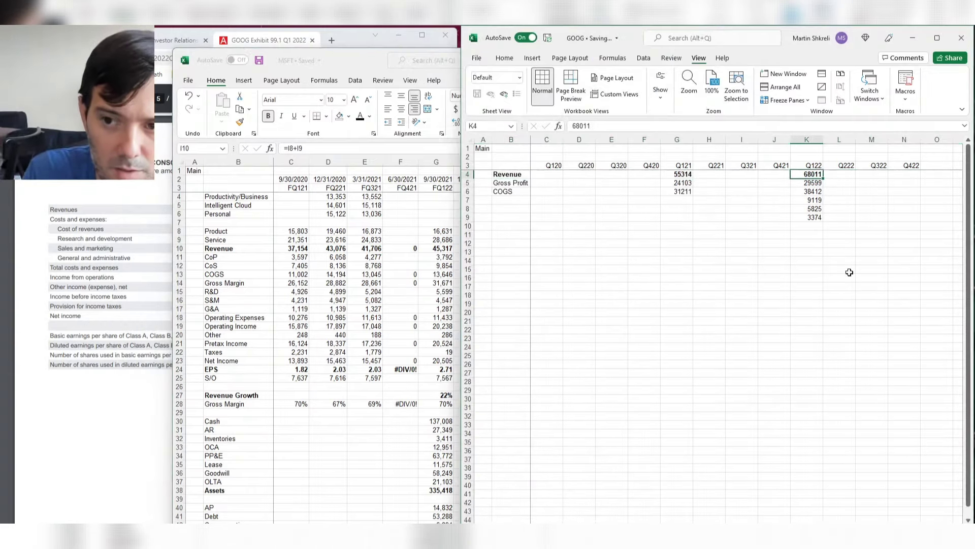
- Format the Revenue row as Number with 0 decimal places and a thousands separator
{"action": "key", "text": "shift+space"}
{"action": "key", "text": "ctrl+1"}
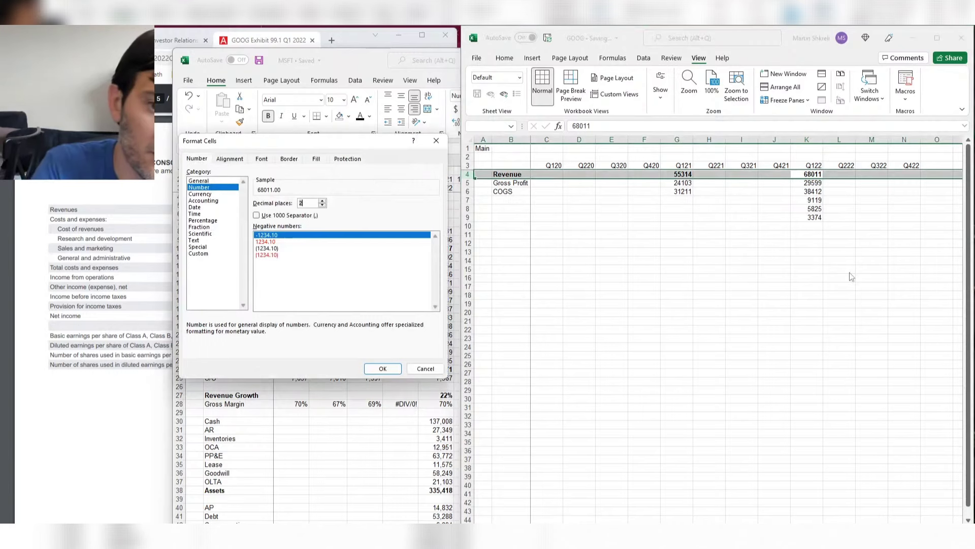
{"action": "type", "text": "0"}
{"action": "key", "text": "alt+u"}
{"action": "key", "text": "Return"}
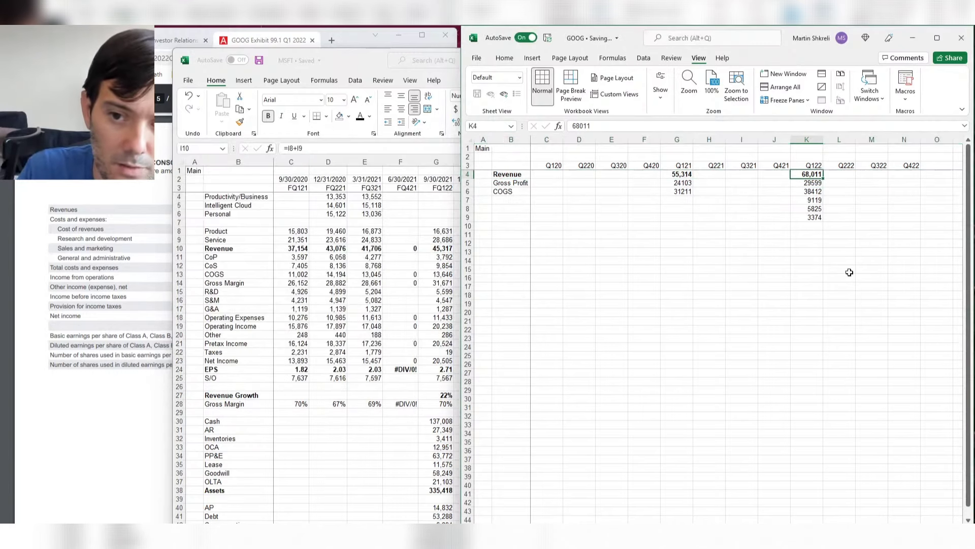
{"action": "key", "text": "ctrl+Left"}
{"action": "key", "text": "ctrl+Right"}
{"action": "key", "text": "ctrl+Left"}
{"action": "key", "text": "ctrl+Right"}
{"action": "key", "text": "ctrl+Left"}
{"action": "key", "text": "ctrl+Left"}
{"action": "key", "text": "ctrl+Right"}
{"action": "key", "text": "ctrl+Right"}
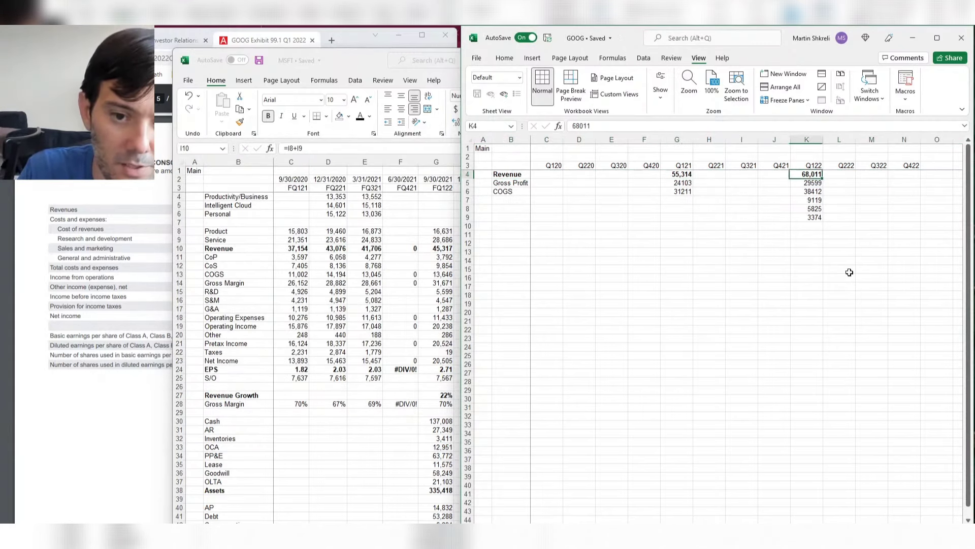
- Switch to Chrome and search Google for "microsoft founded" in a new window, moved over the GOOG workbook
{"action": "key", "text": "alt+Tab"}
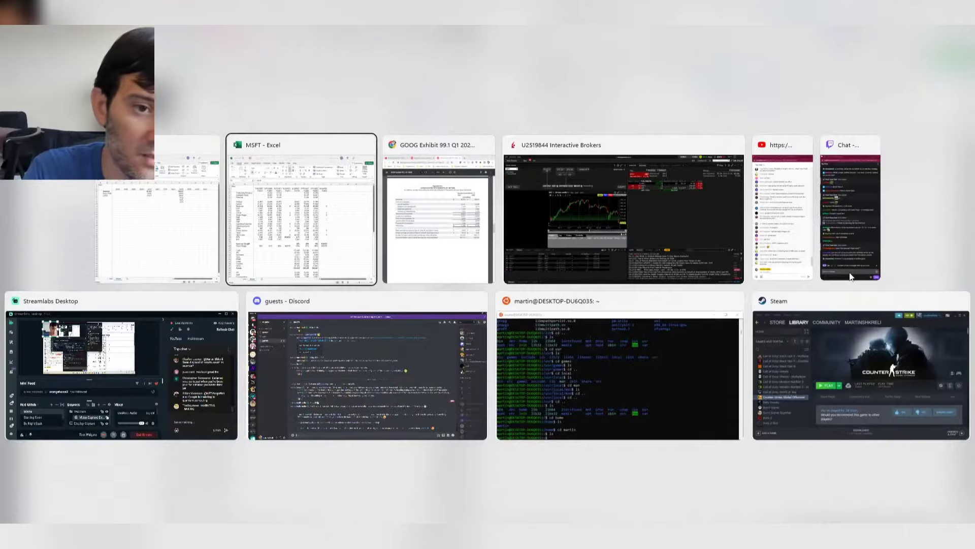
{"action": "key", "text": "alt+Tab"}
{"action": "key", "text": "ctrl+n"}
{"action": "type", "text": "microsoft"}
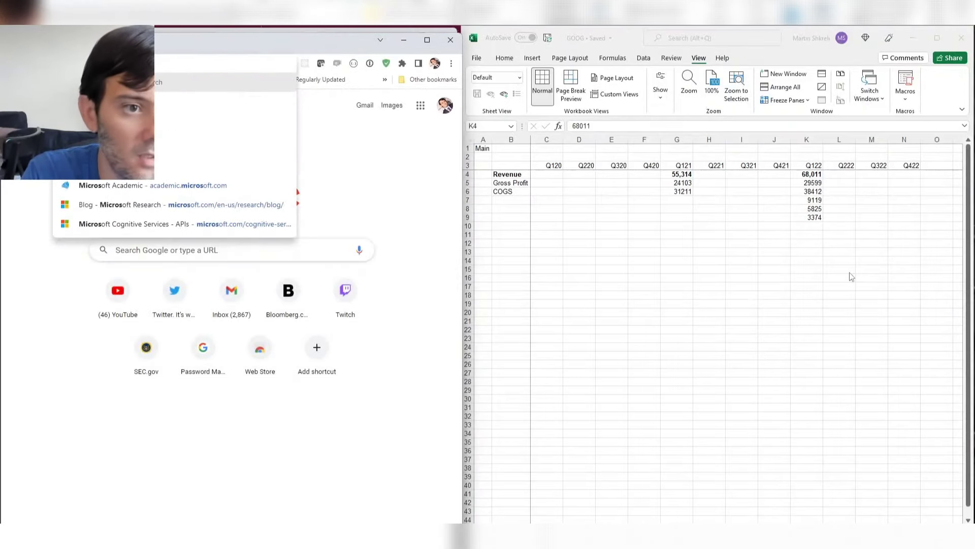
{"action": "type", "text": " founded"}
{"action": "key", "text": "Return"}
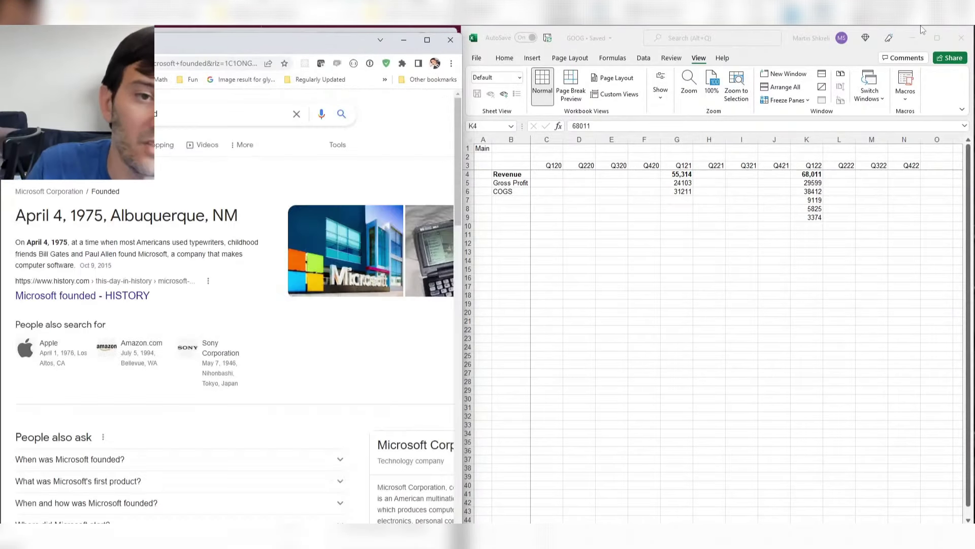
{"action": "left_click_drag", "start_coordinate": [250, 53], "coordinate": [807, 132]}
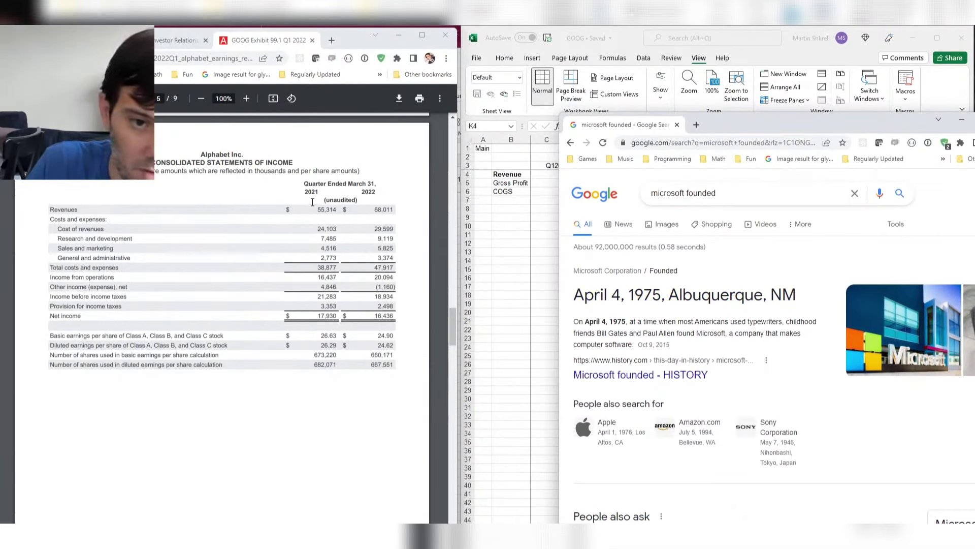
- Search Google for "microsoft 1978" and look through the results
{"action": "left_click", "coordinate": [749, 196]}
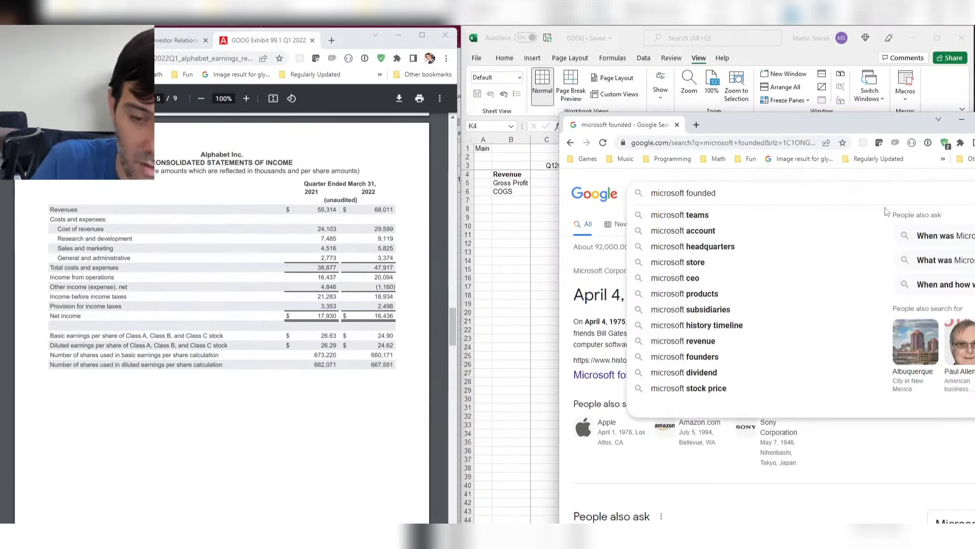
{"action": "key", "text": "ctrl+shift+Left"}
{"action": "type", "text": "1978"}
{"action": "key", "text": "Return"}
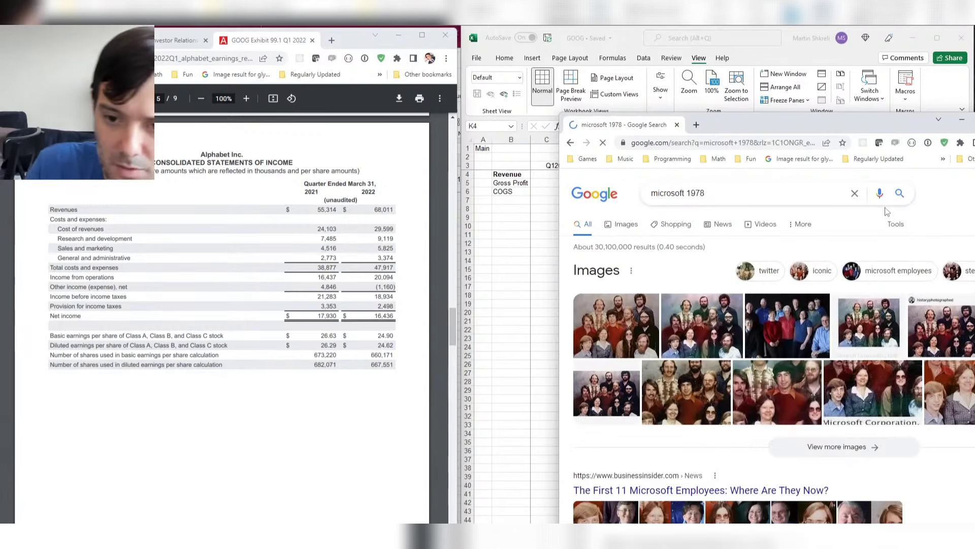
{"action": "scroll", "coordinate": [872, 355], "scroll_direction": "down", "scroll_amount": 5}
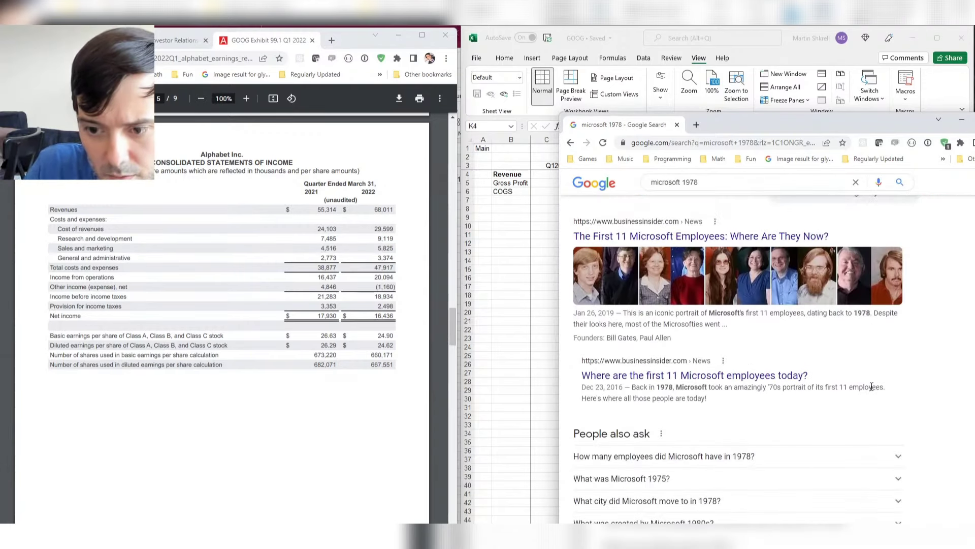
{"action": "scroll", "coordinate": [771, 334], "scroll_direction": "down", "scroll_amount": 3}
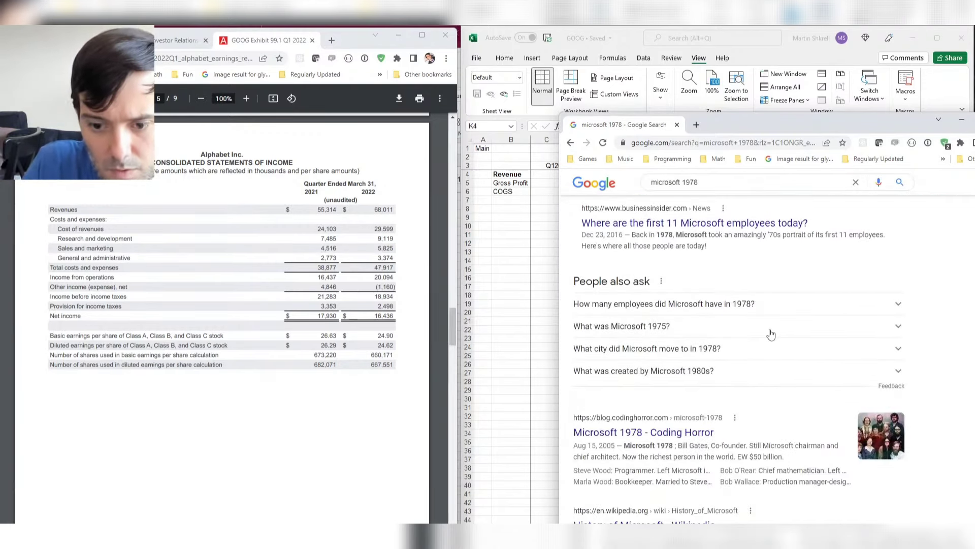
{"action": "scroll", "coordinate": [771, 334], "scroll_direction": "down", "scroll_amount": 2}
{"action": "scroll", "coordinate": [771, 334], "scroll_direction": "down", "scroll_amount": 3}
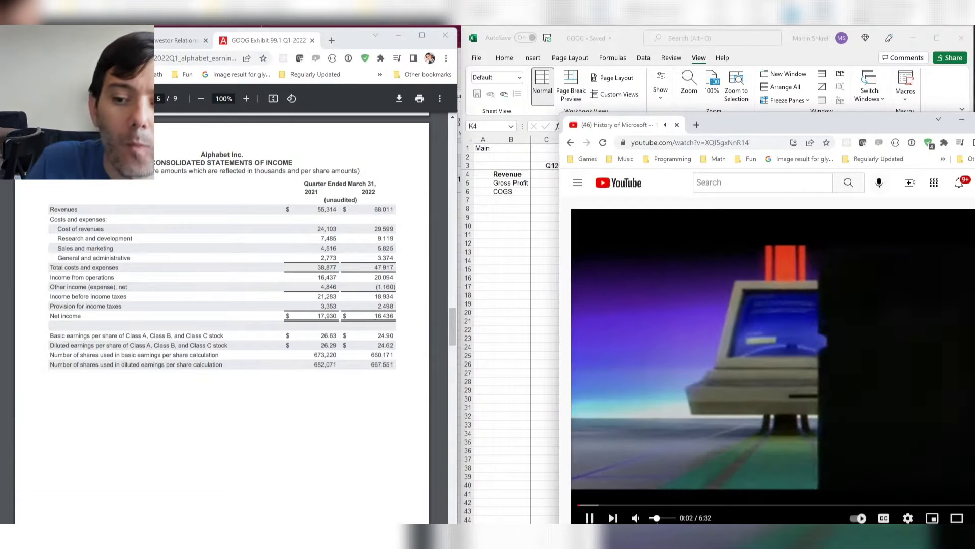
- Watch part of the "History of Microsoft -- 1978" video, skipping ahead to about 0:36, and close it
{"action": "left_click_drag", "start_coordinate": [829, 120], "coordinate": [738, 84]}
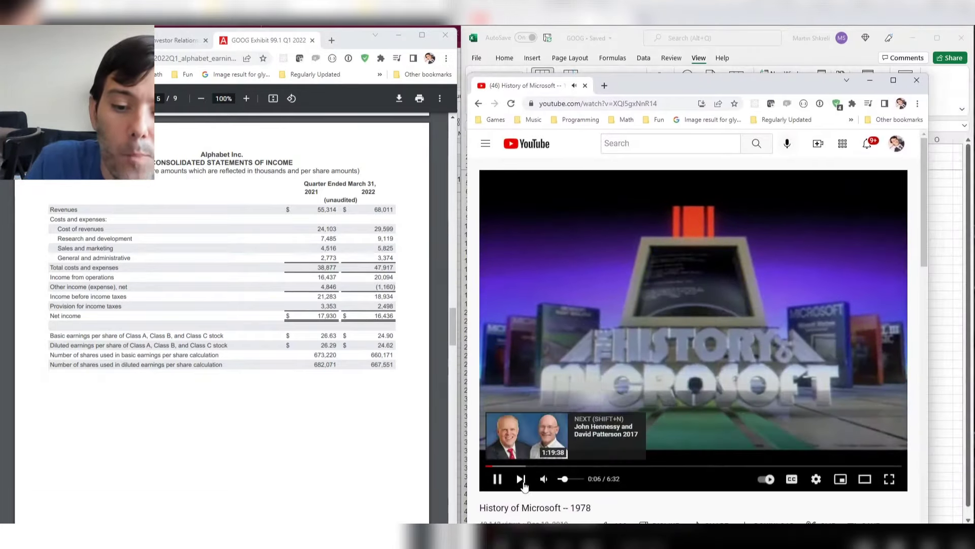
{"action": "scroll", "coordinate": [774, 425], "scroll_direction": "down", "scroll_amount": 3}
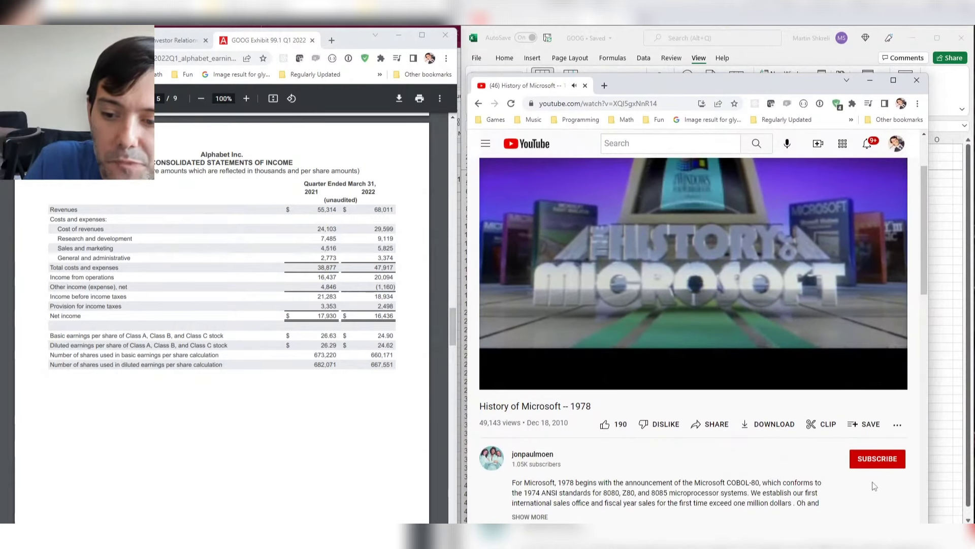
{"action": "scroll", "coordinate": [873, 487], "scroll_direction": "up", "scroll_amount": 2}
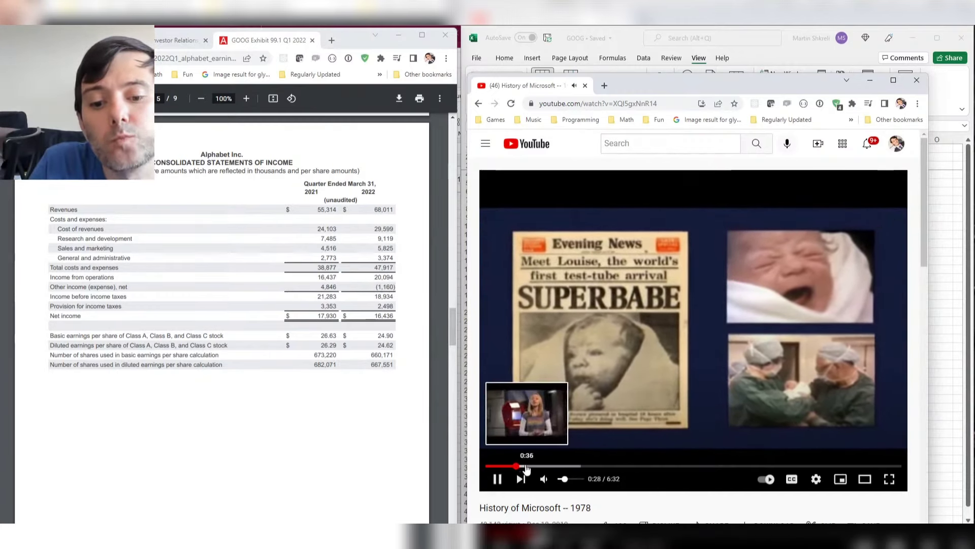
{"action": "left_click", "coordinate": [527, 465]}
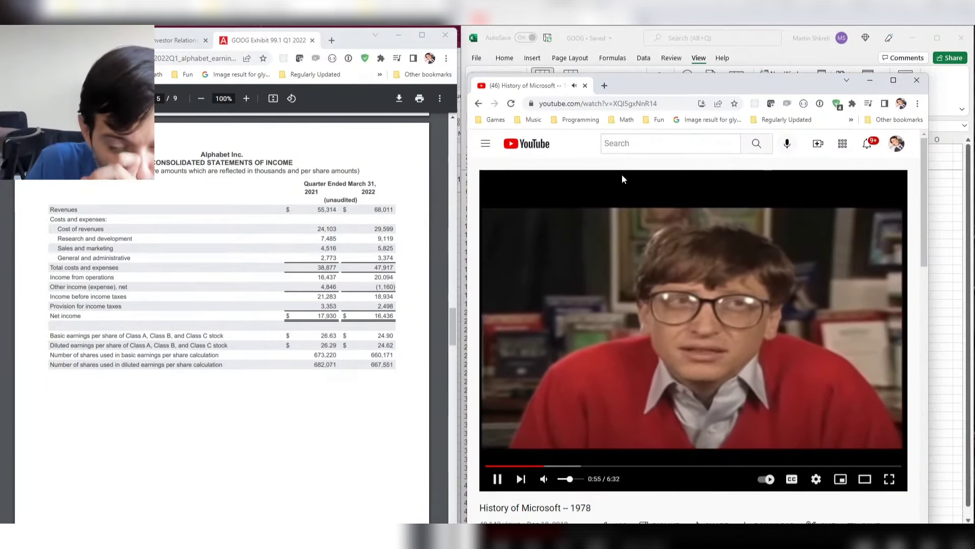
{"action": "left_click", "coordinate": [739, 321]}
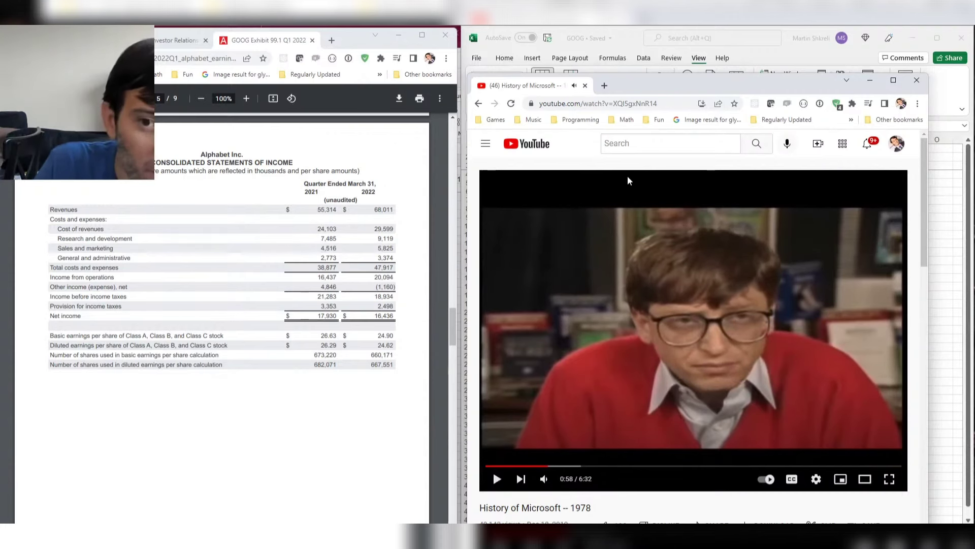
{"action": "left_click", "coordinate": [656, 293]}
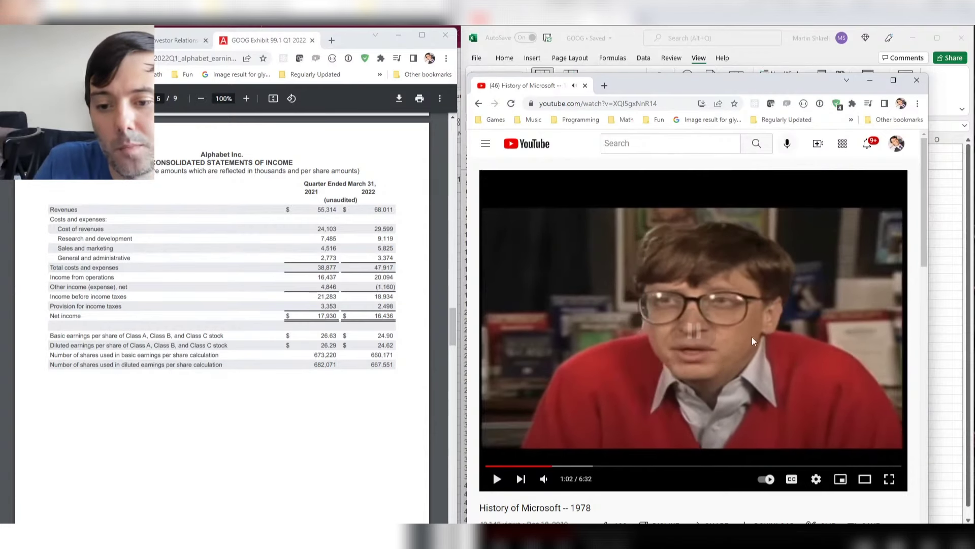
{"action": "left_click", "coordinate": [718, 306]}
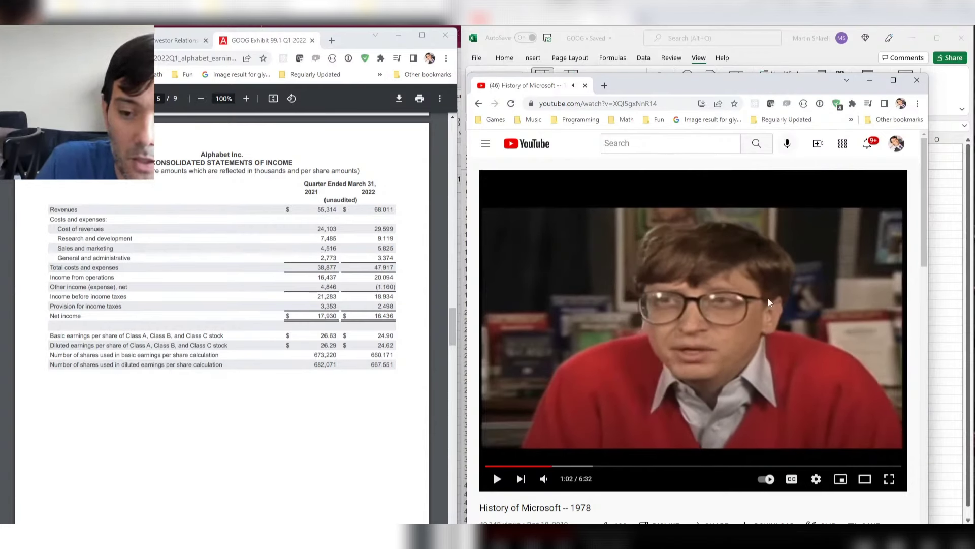
{"action": "left_click", "coordinate": [785, 338]}
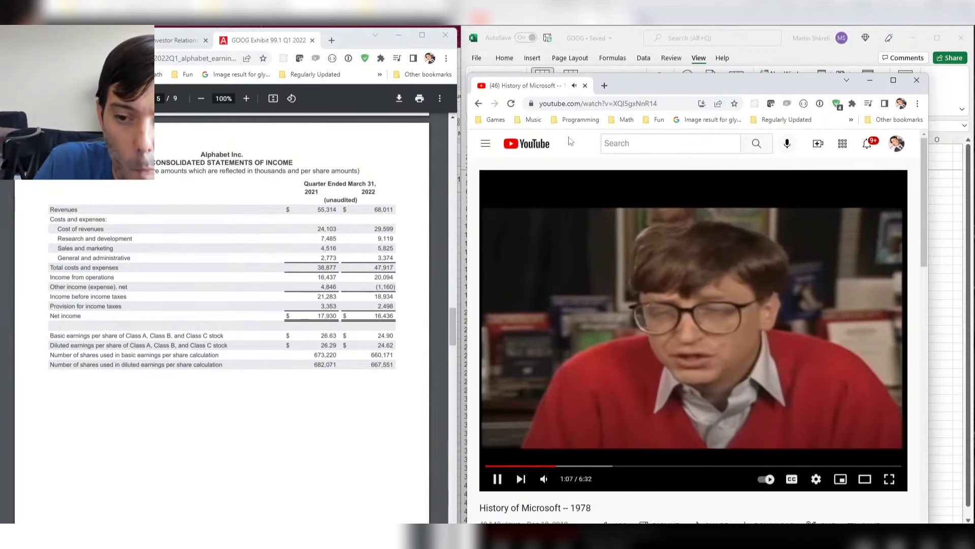
{"action": "left_click", "coordinate": [585, 86]}
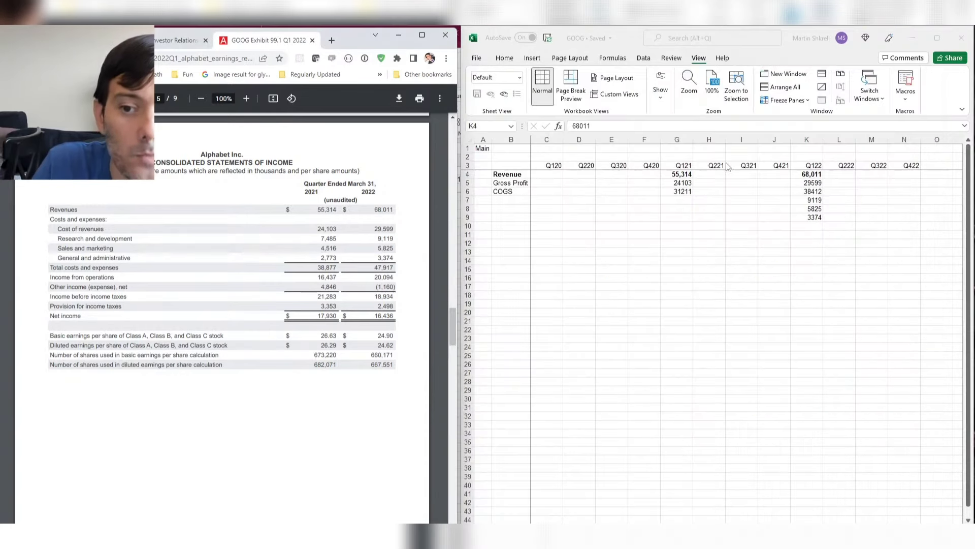
- Format rows 5 to 9 of the GOOG model as Number with 0 decimal places and a thousands separator
{"action": "left_click", "coordinate": [733, 184]}
{"action": "key", "text": "shift+space"}
{"action": "key", "text": "shift+Down"}
{"action": "key", "text": "shift+Down"}
{"action": "key", "text": "shift+Down"}
{"action": "key", "text": "shift+Down"}
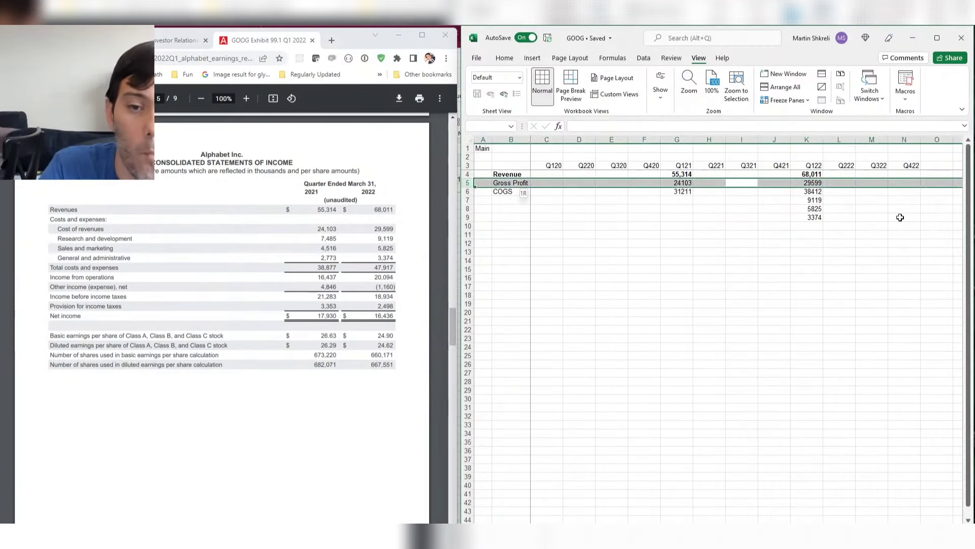
{"action": "key", "text": "ctrl+1"}
{"action": "key", "text": "Down"}
{"action": "key", "text": "Tab"}
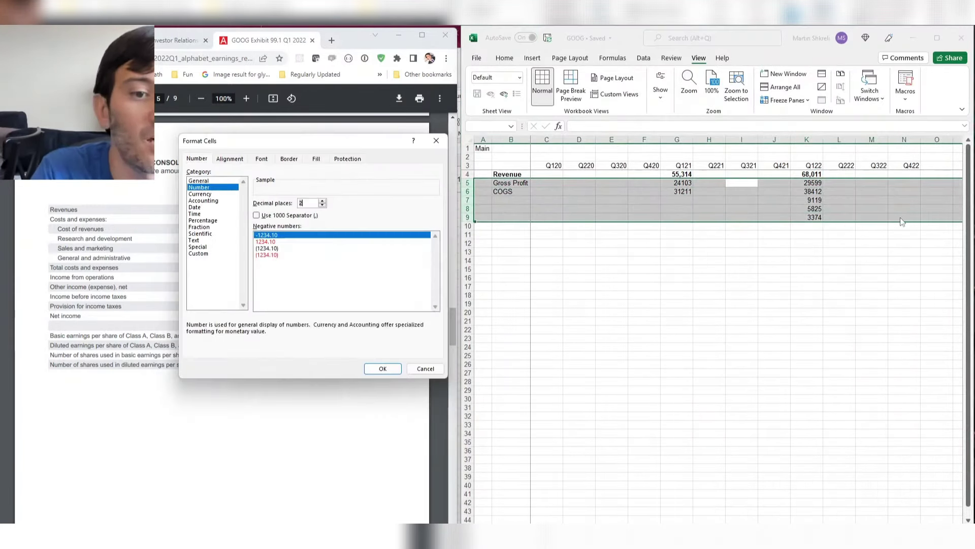
{"action": "type", "text": "0"}
{"action": "key", "text": "Tab"}
{"action": "key", "text": "space"}
{"action": "key", "text": "Return"}
{"action": "key", "text": "shift+BackSpace"}
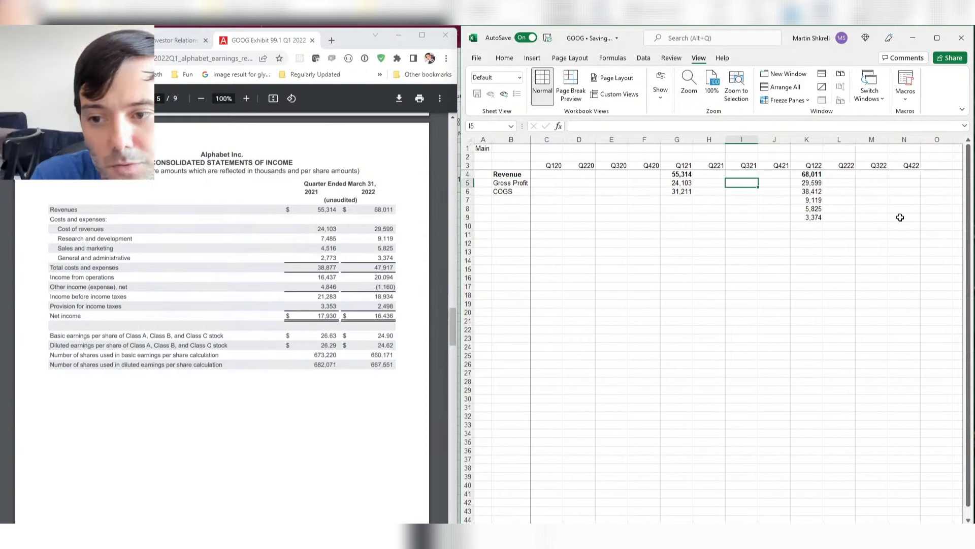
- Label rows 7 to 9 in column B as R&D, S&M and G&A
{"action": "key", "text": "Left"}
{"action": "key", "text": "Left"}
{"action": "key", "text": "ctrl+Right"}
{"action": "key", "text": "ctrl+Left"}
{"action": "key", "text": "ctrl+Right"}
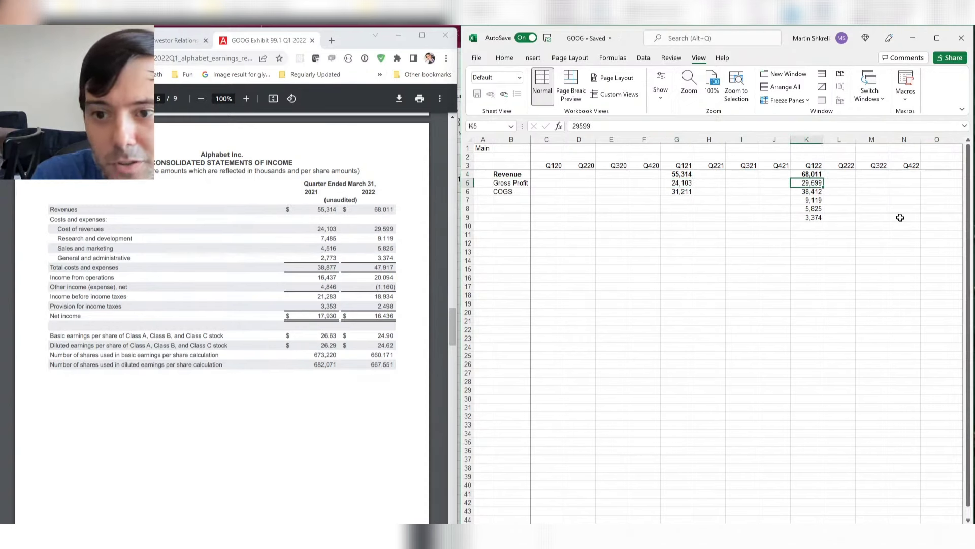
{"action": "key", "text": "ctrl+Left"}
{"action": "key", "text": "ctrl+Left"}
{"action": "key", "text": "Down"}
{"action": "key", "text": "Down"}
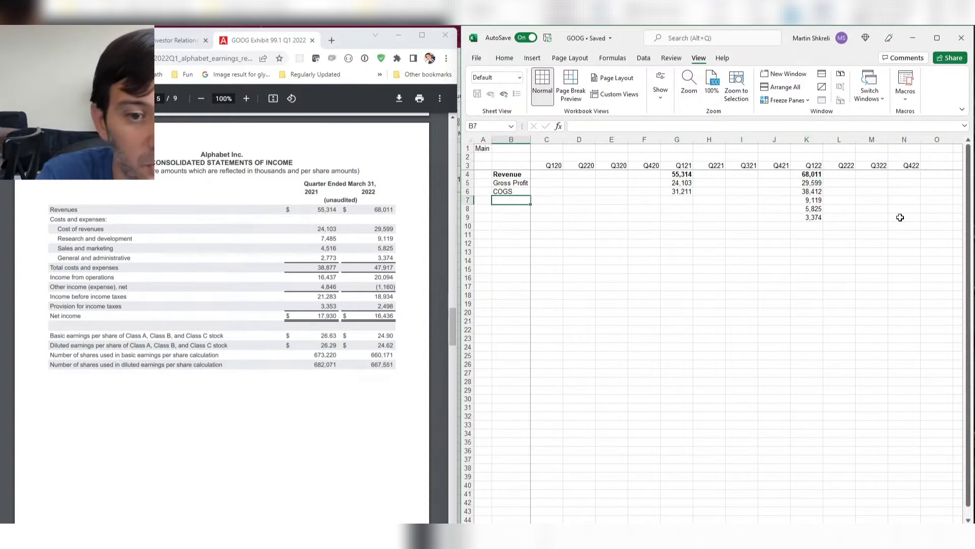
{"action": "type", "text": "Revenue"}
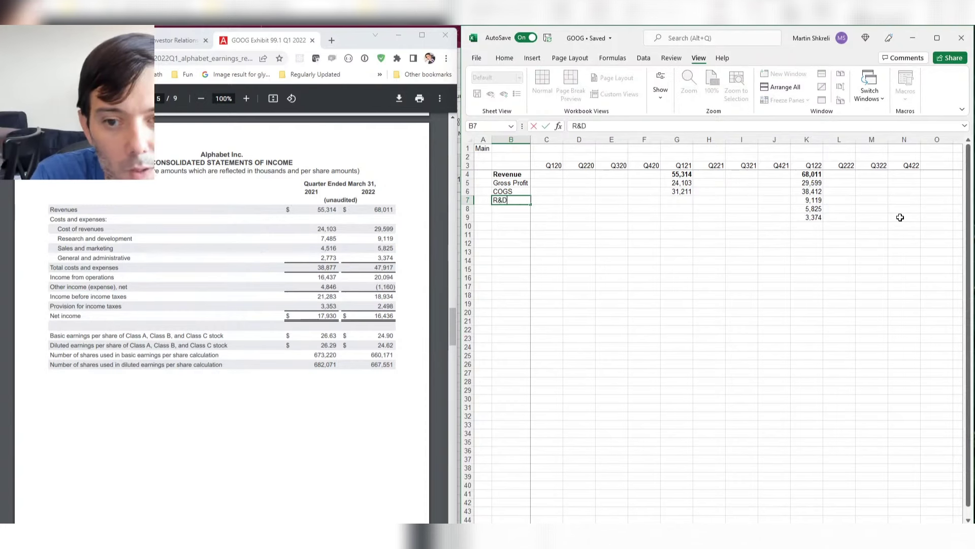
{"action": "key", "text": "Return"}
{"action": "type", "text": "S&M"}
{"action": "key", "text": "Return"}
{"action": "type", "text": "G&A"}
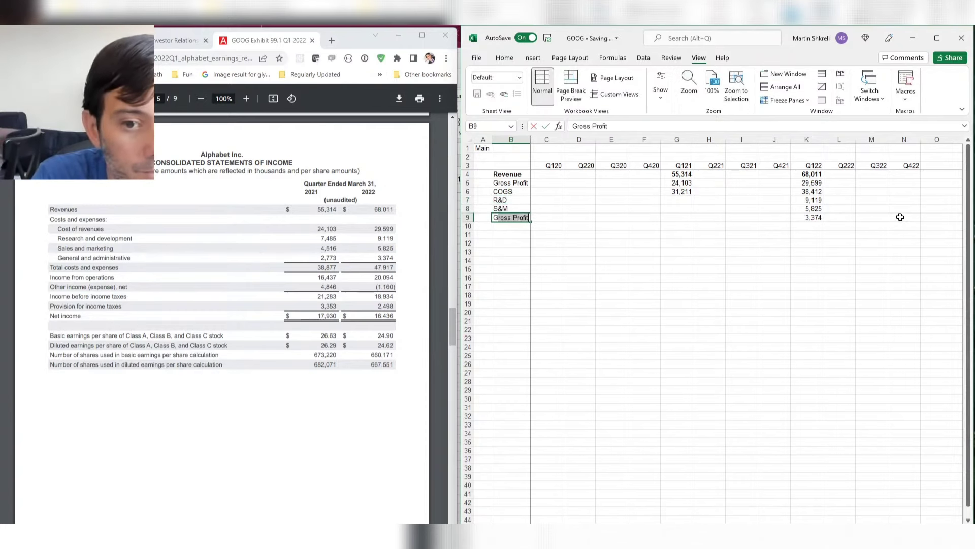
{"action": "key", "text": "Return"}
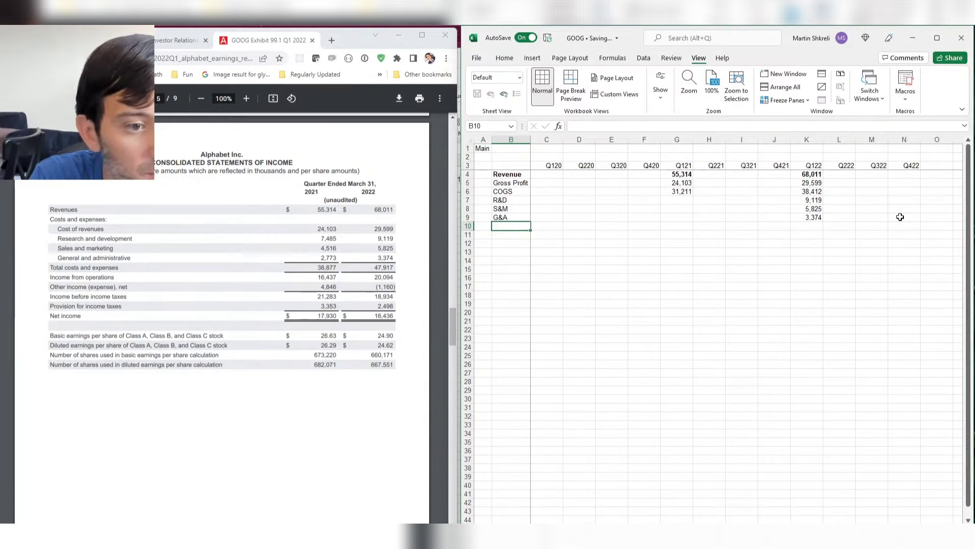
- Add the label Operating Expenses in B10 and return to the Revenue label in B4
{"action": "type", "text": "Operating Expen"}
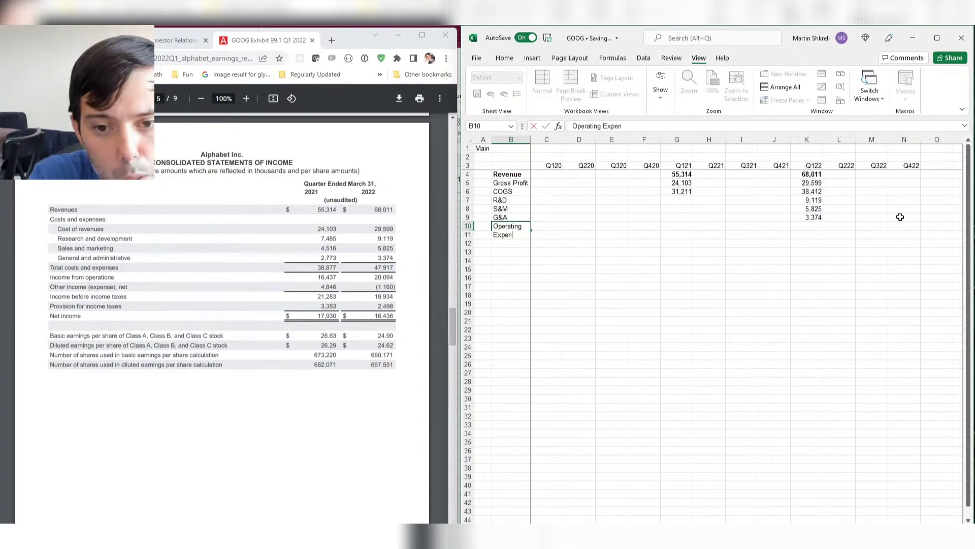
{"action": "type", "text": "ses"}
{"action": "key", "text": "Up"}
{"action": "key", "text": "Up"}
{"action": "key", "text": "Up"}
{"action": "key", "text": "Up"}
{"action": "key", "text": "Up"}
{"action": "key", "text": "Up"}
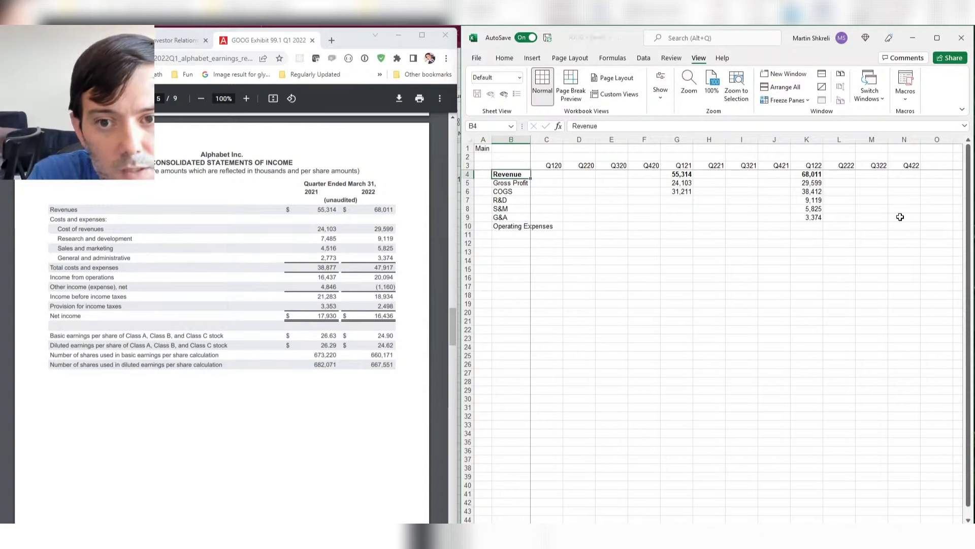
- Switch to the MSFT workbook's main sheet, enter Founded in K9 and 1975 in L9, and close the workbook
{"action": "key", "text": "alt+Tab"}
{"action": "key", "text": "ctrl+Page_Up"}
{"action": "key", "text": "Down"}
{"action": "key", "text": "Down"}
{"action": "key", "text": "Right"}
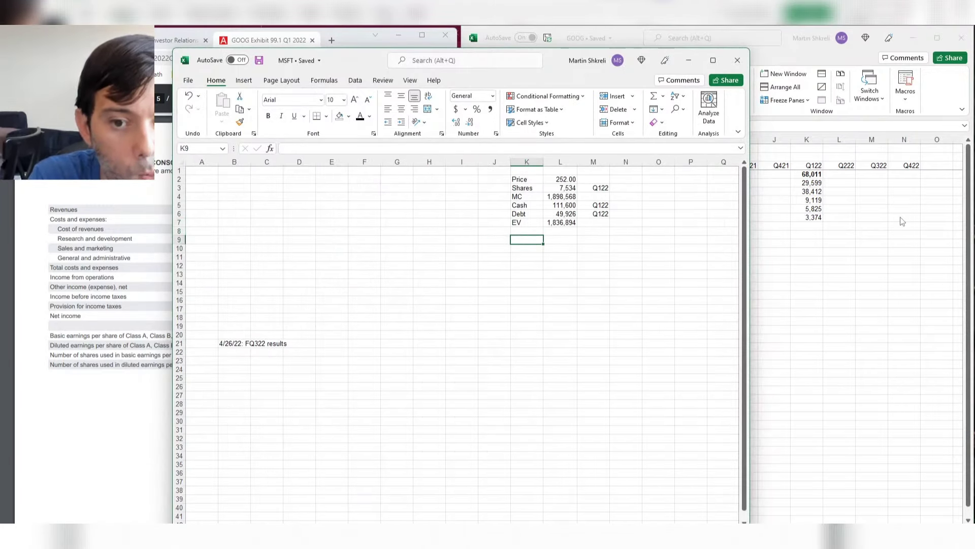
{"action": "type", "text": "Founded"}
{"action": "key", "text": "Tab"}
{"action": "type", "text": "1975"}
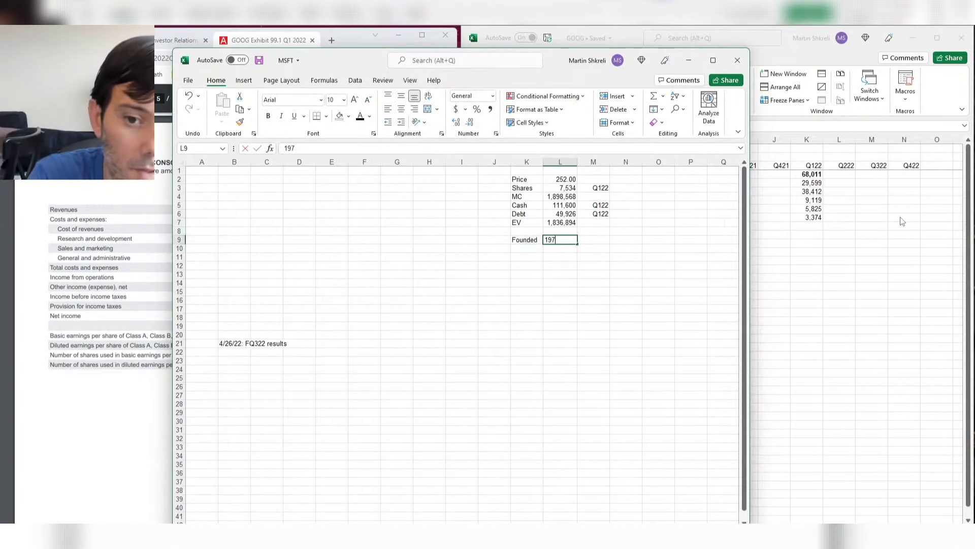
{"action": "key", "text": "Return"}
{"action": "key", "text": "ctrl+w"}
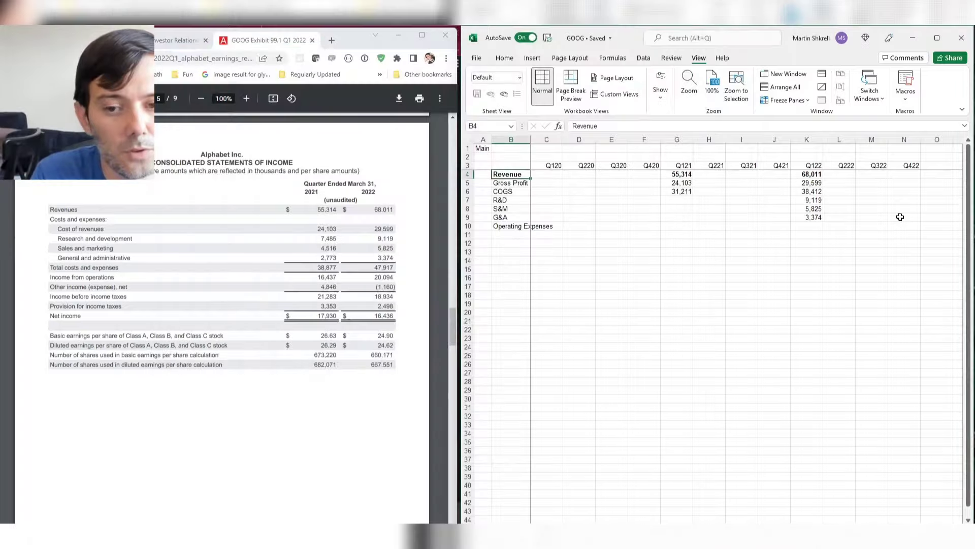
- Search Google for "google founded" in a new browser window, and return to cell A1 of the GOOG model sheet
{"action": "left_click", "coordinate": [332, 40]}
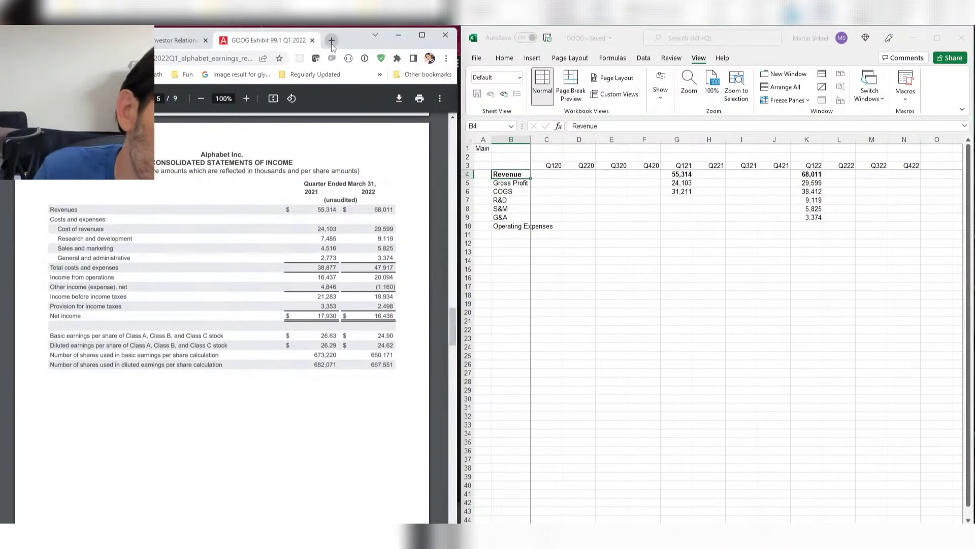
{"action": "left_click_drag", "start_coordinate": [269, 44], "coordinate": [508, 245]}
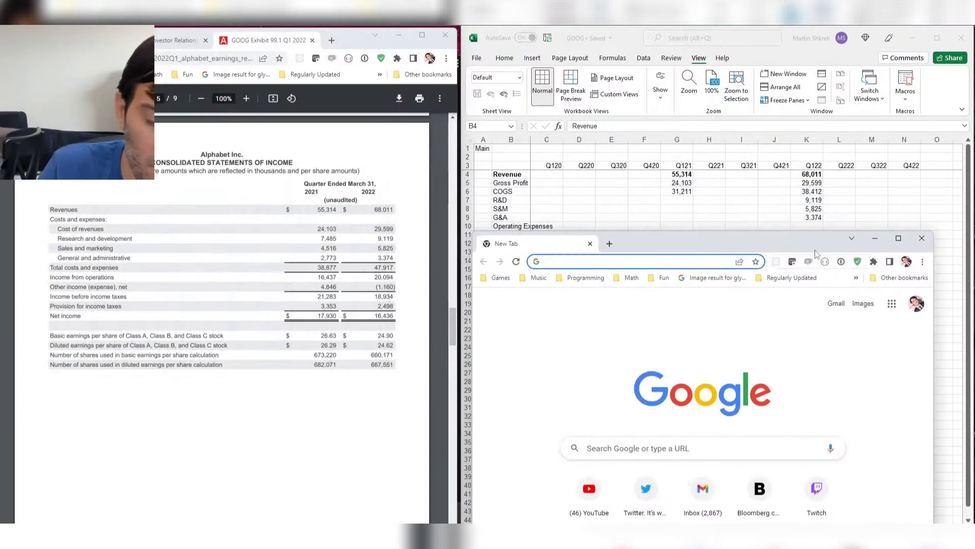
{"action": "type", "text": "google founded"}
{"action": "key", "text": "Return"}
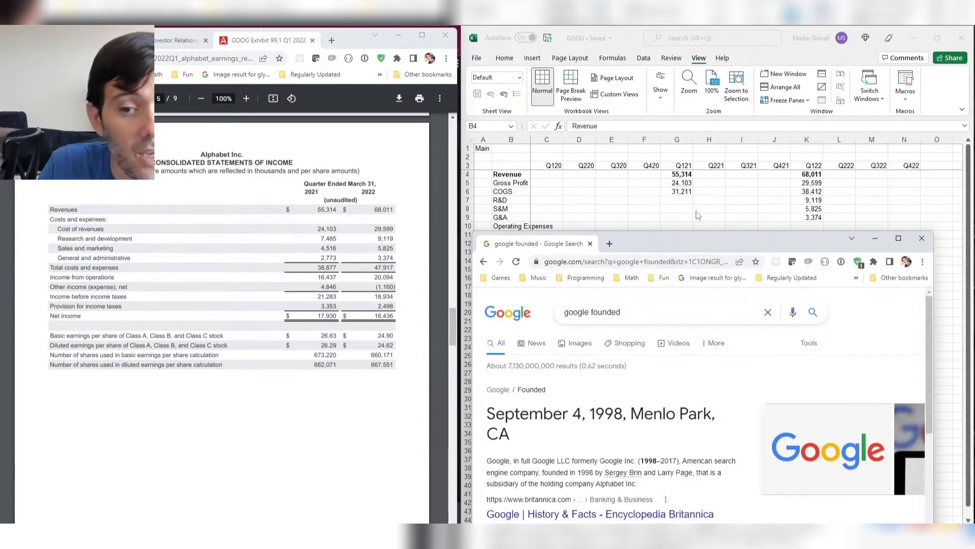
{"action": "key", "text": "alt+Tab"}
{"action": "left_click", "coordinate": [485, 148]}
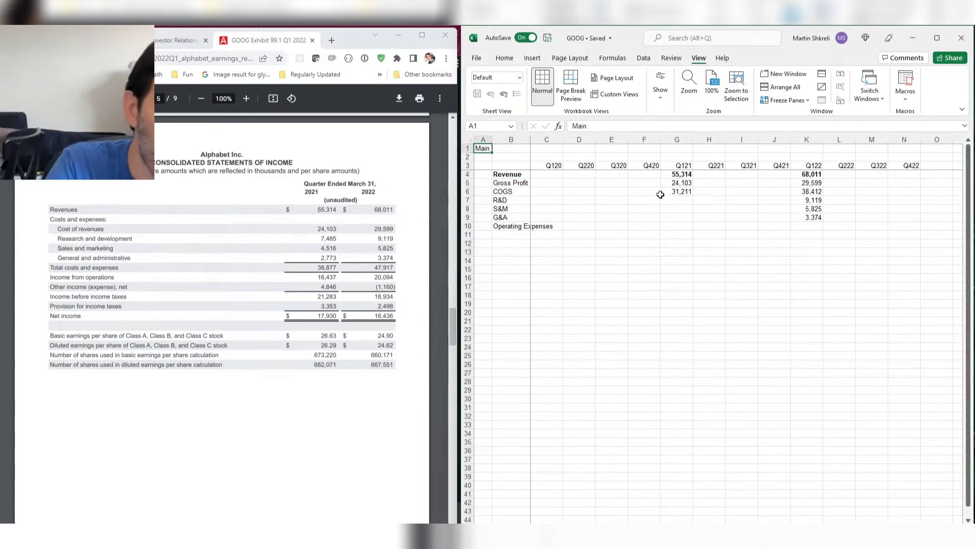
- Hyperlink cell A1 of the model sheet to the Main sheet in this workbook, and follow the link
{"action": "key", "text": "ctrl+k"}
{"action": "left_click", "coordinate": [174, 250]}
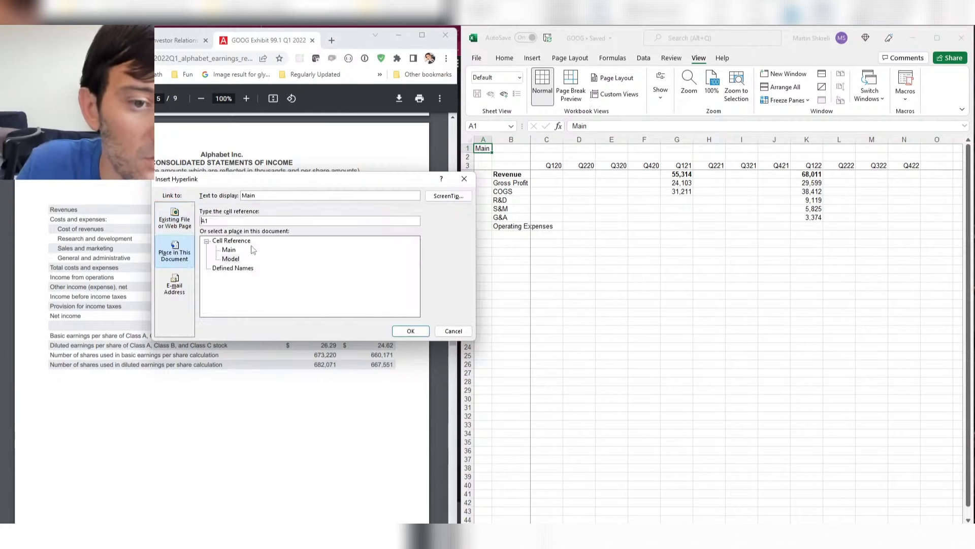
{"action": "key", "text": "Return"}
{"action": "left_click", "coordinate": [486, 148]}
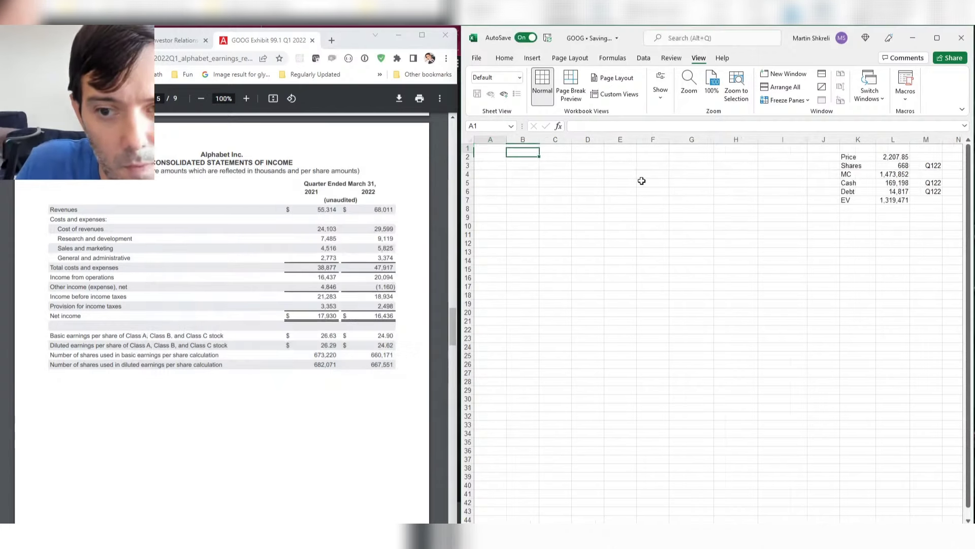
- Enter Founded in K9 and 1998 in L9 of the GOOG main sheet
{"action": "left_click", "coordinate": [858, 217]}
{"action": "type", "text": "Founded"}
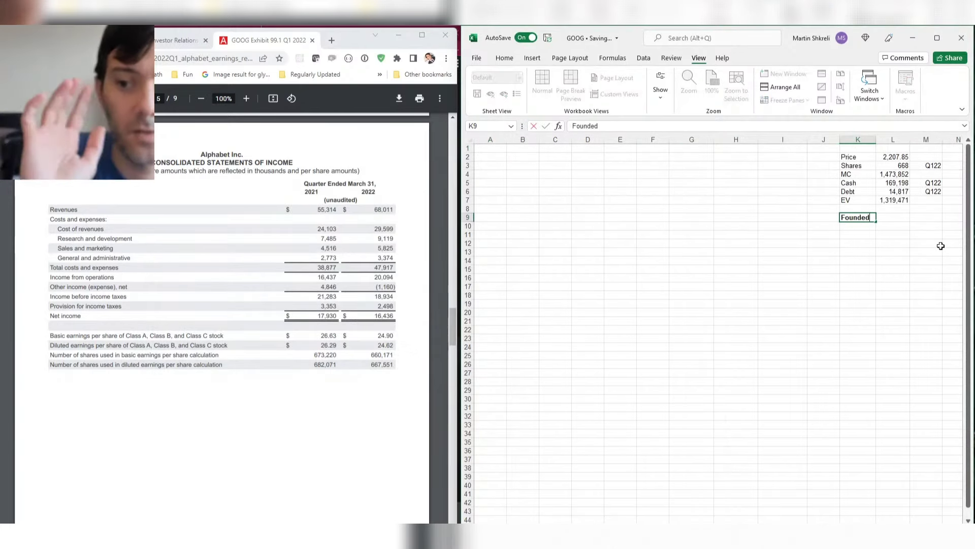
{"action": "key", "text": "Tab"}
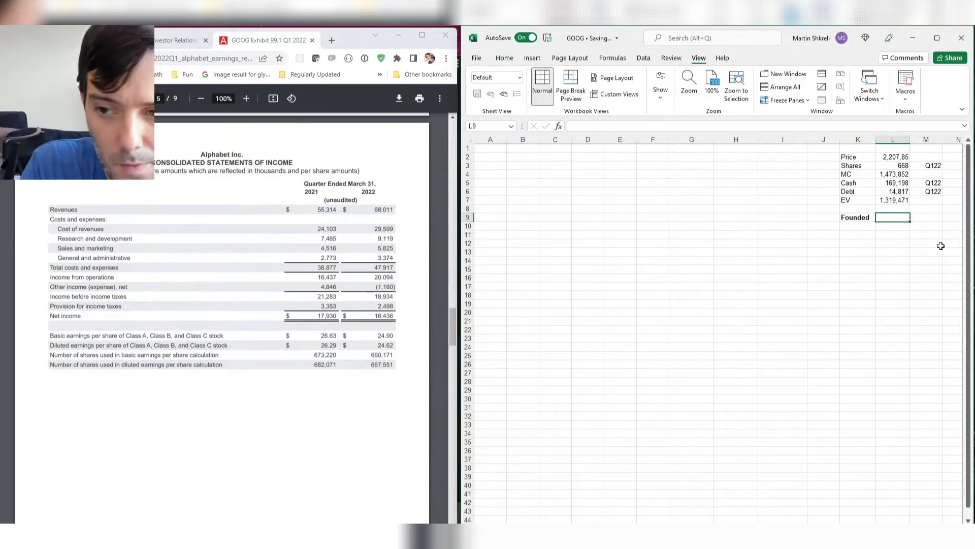
{"action": "type", "text": "1998"}
{"action": "key", "text": "Return"}
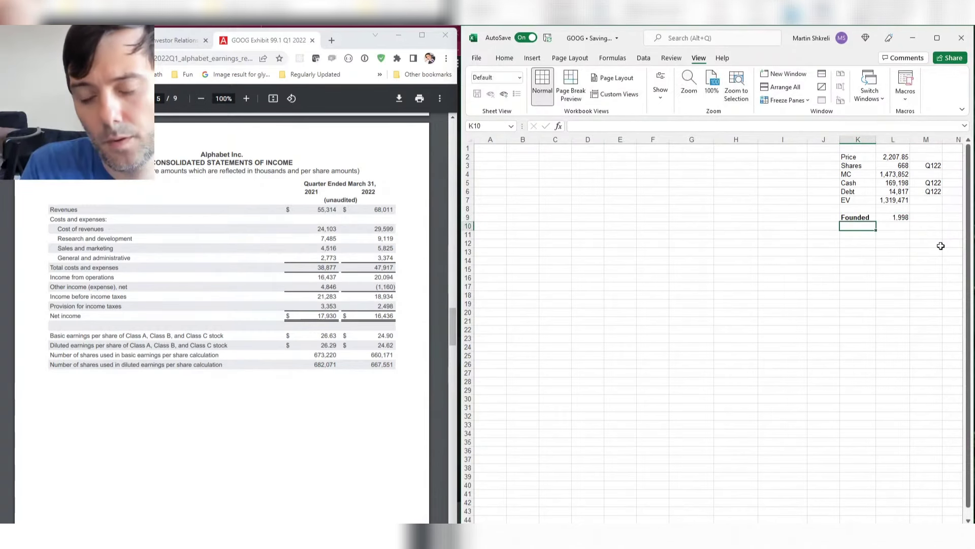
- Calculate the gap between the two founding years in L10 with =L9-1975, and clear the cell
{"action": "key", "text": "Right"}
{"action": "type", "text": "="}
{"action": "key", "text": "Up"}
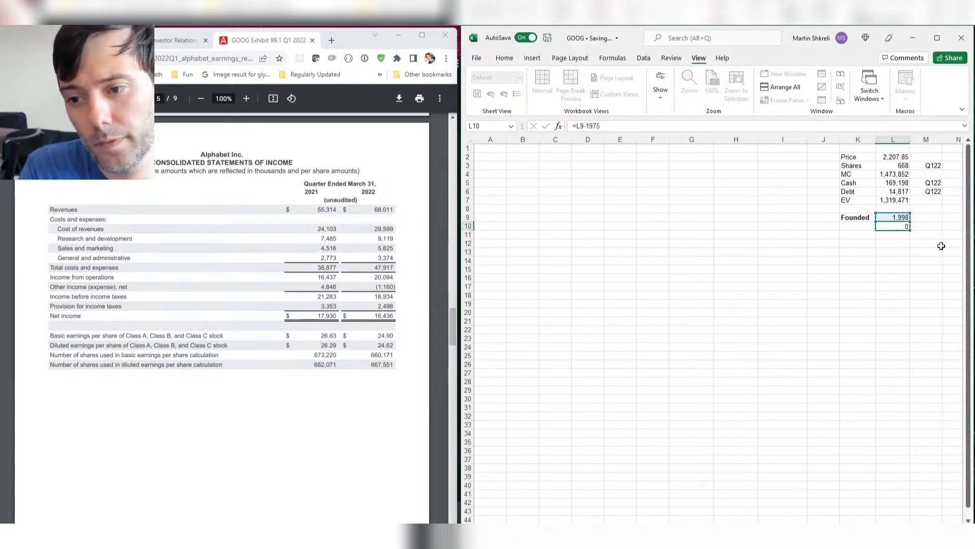
{"action": "type", "text": "-1975"}
{"action": "key", "text": "Return"}
{"action": "key", "text": "Up"}
{"action": "key", "text": "Delete"}
- Remove the thousands separator from the founding year in L9
{"action": "key", "text": "Up"}
{"action": "key", "text": "ctrl+1"}
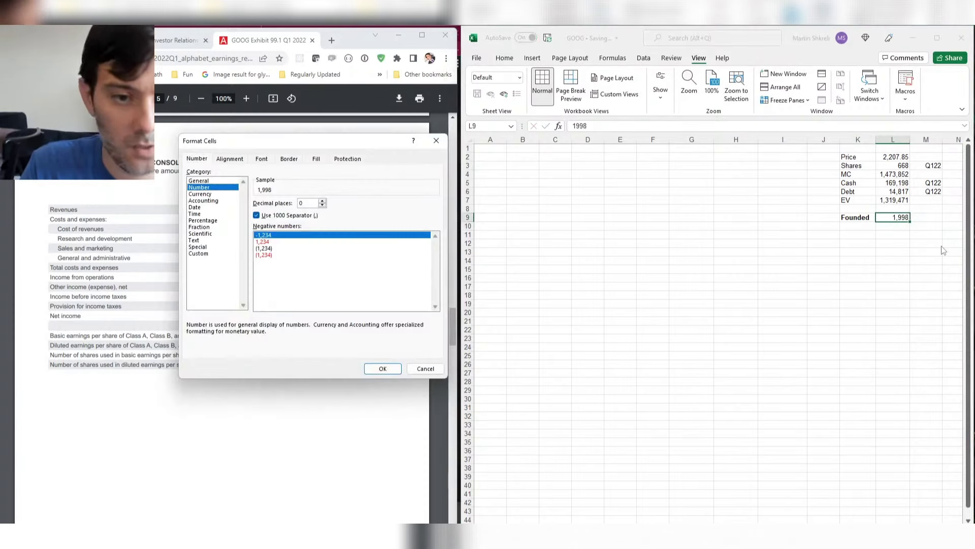
{"action": "key", "text": "alt+u"}
{"action": "key", "text": "Return"}
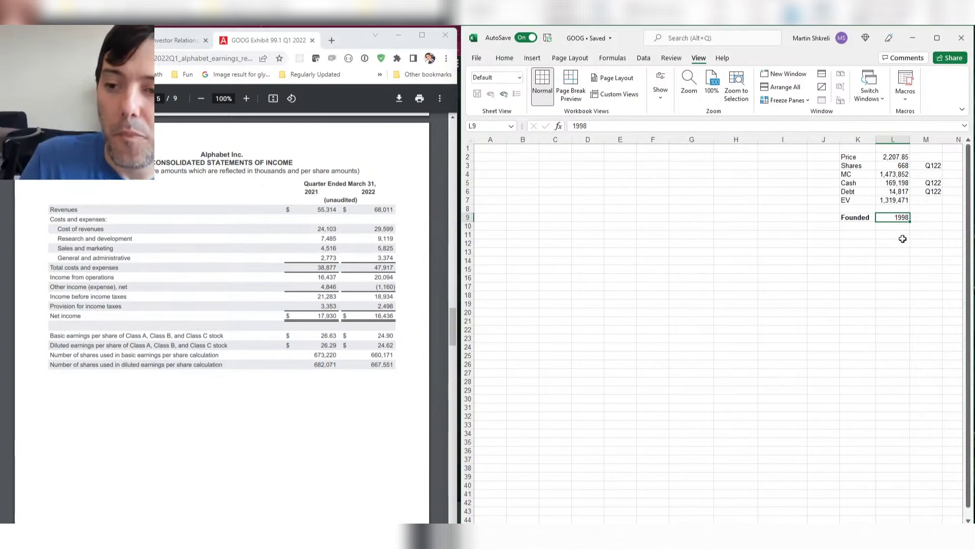
{"action": "key", "text": "Left"}
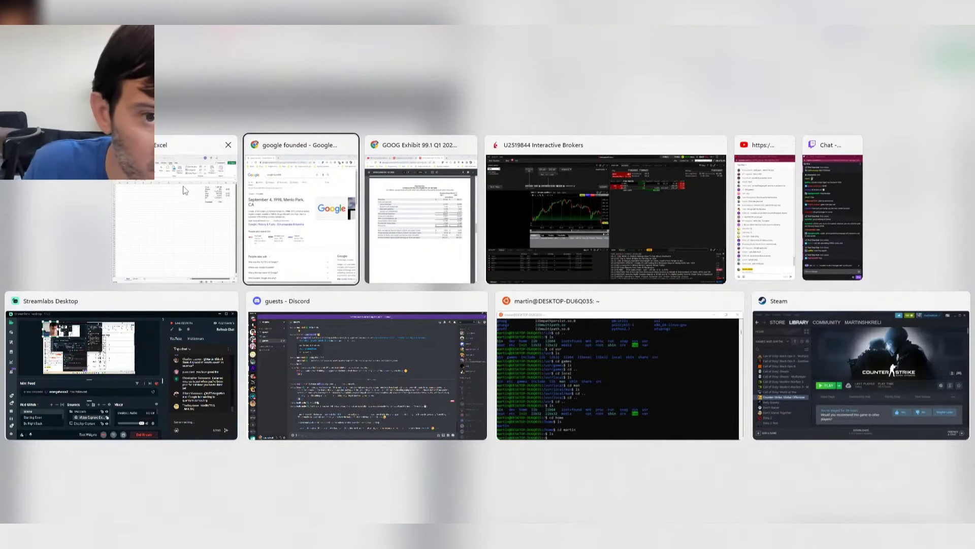
- Open the recent MSFT workbook, compare its market cap in L4 with the one in GOOG, and close MSFT
{"action": "key", "text": "Escape"}
{"action": "key", "text": "alt"}
{"action": "key", "text": "f"}
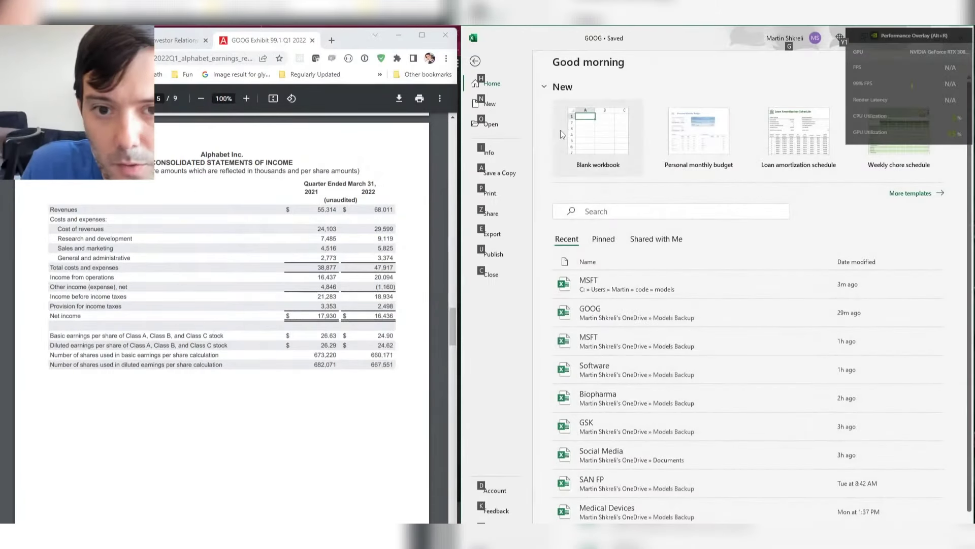
{"action": "left_click", "coordinate": [696, 284]}
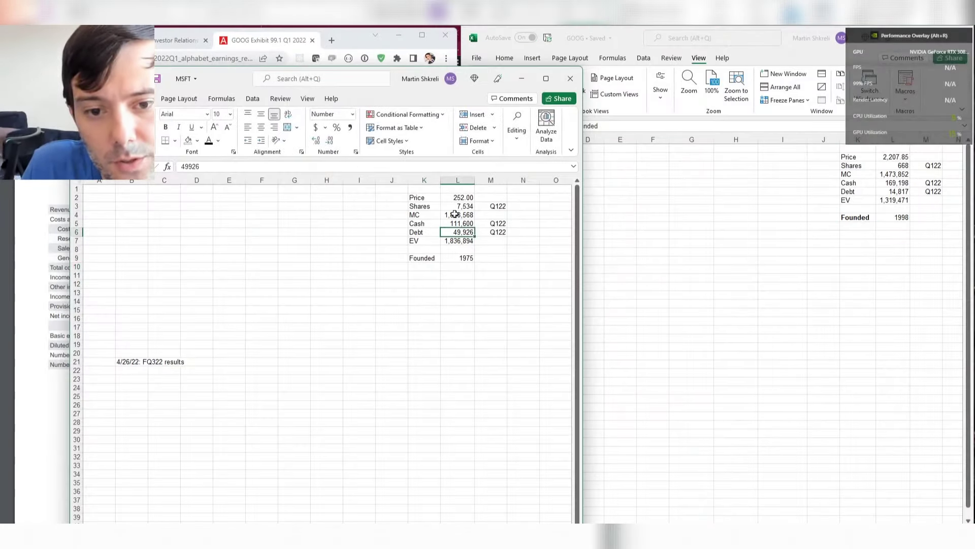
{"action": "left_click", "coordinate": [455, 214]}
{"action": "left_click", "coordinate": [893, 174]}
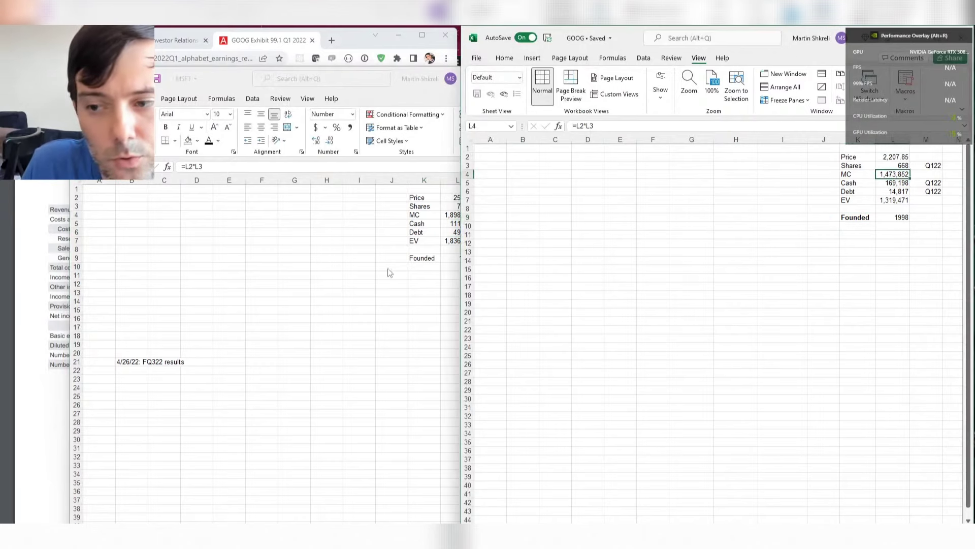
{"action": "left_click", "coordinate": [260, 241]}
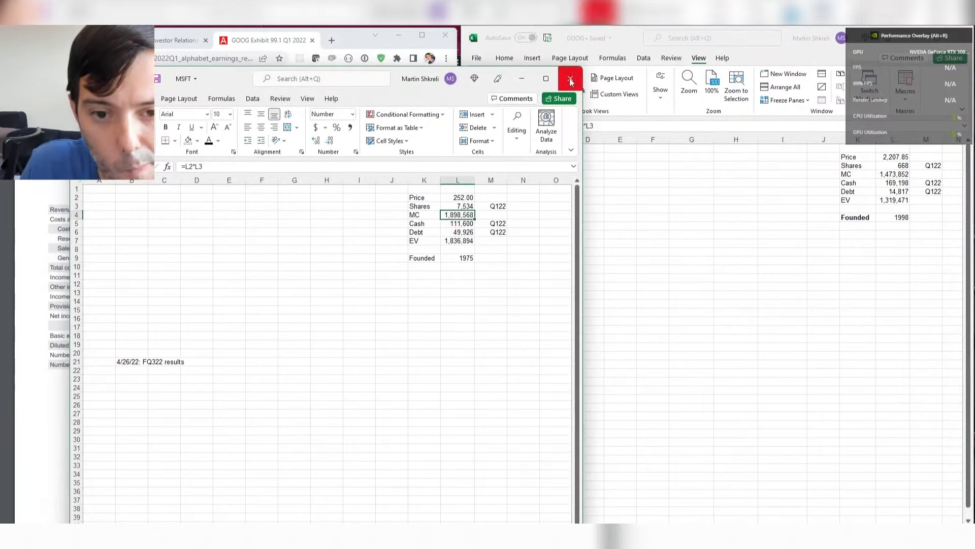
{"action": "left_click", "coordinate": [894, 176]}
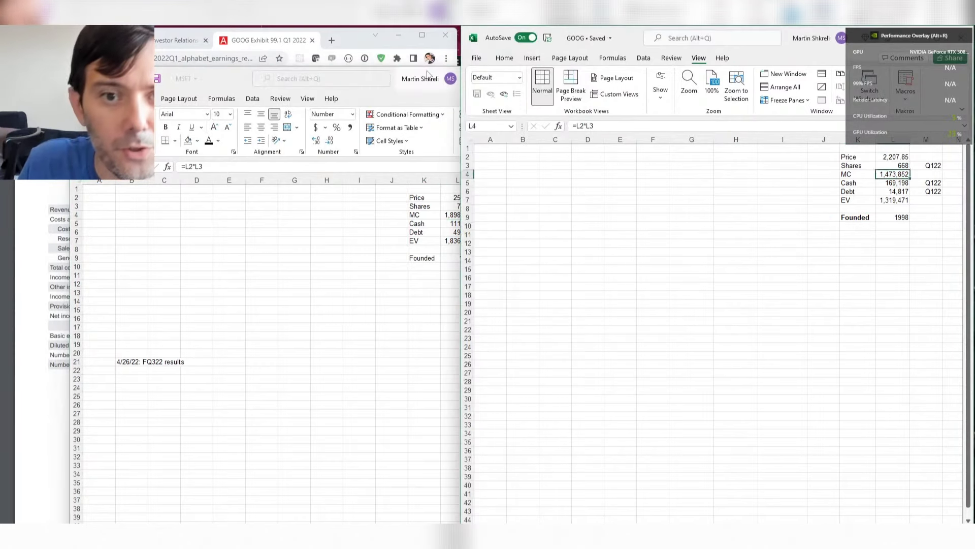
{"action": "left_click", "coordinate": [395, 87]}
{"action": "left_click", "coordinate": [570, 78]}
{"action": "left_click", "coordinate": [736, 165]}
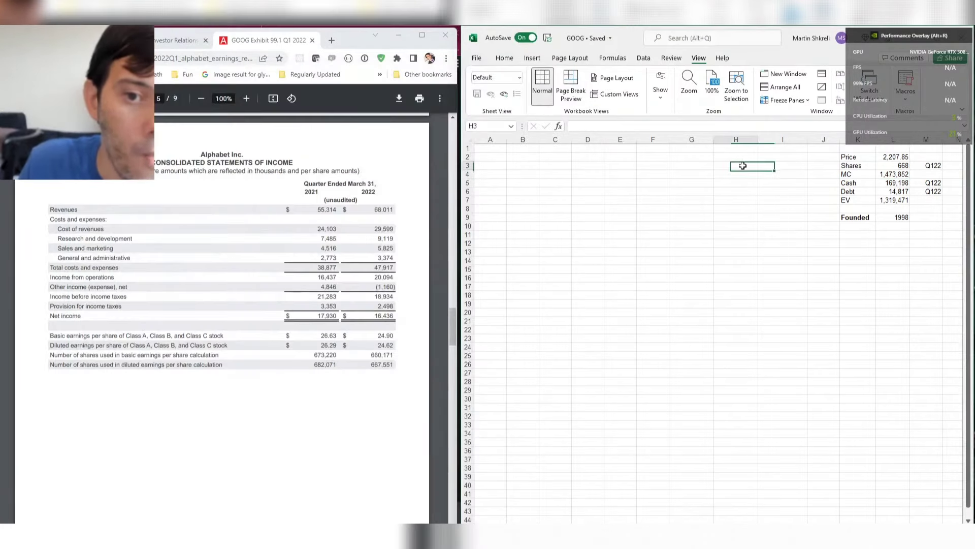
- On the model sheet, relabel B10 as OpEx and add the label OpInc in B11
{"action": "left_click", "coordinate": [540, 528]}
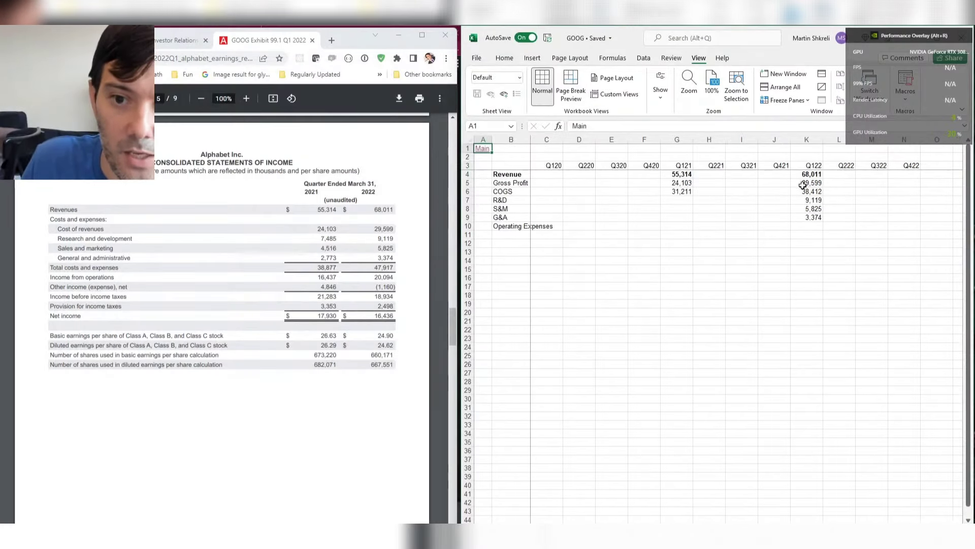
{"action": "key", "text": "alt+r"}
{"action": "left_click", "coordinate": [509, 152]}
{"action": "left_click", "coordinate": [522, 191]}
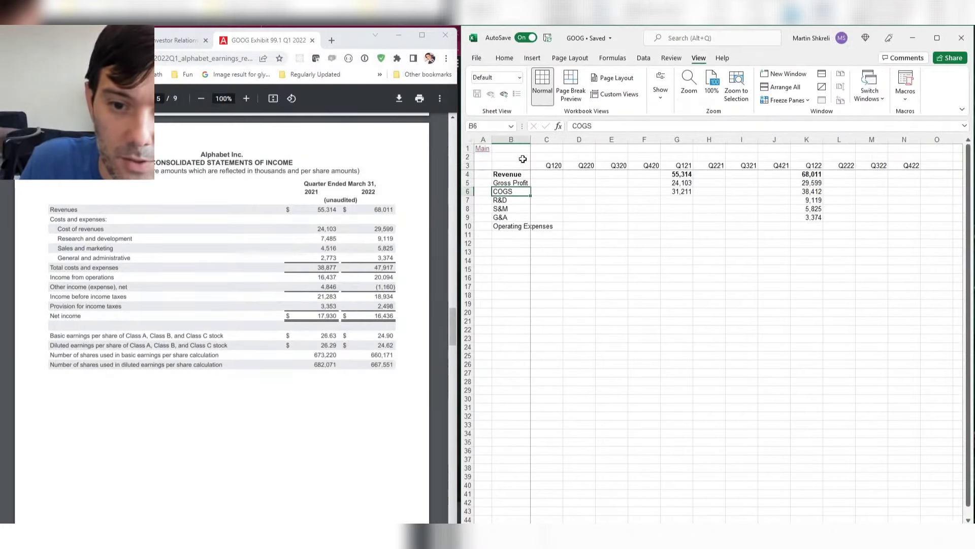
{"action": "key", "text": "Down"}
{"action": "key", "text": "Down"}
{"action": "key", "text": "Down"}
{"action": "key", "text": "Down"}
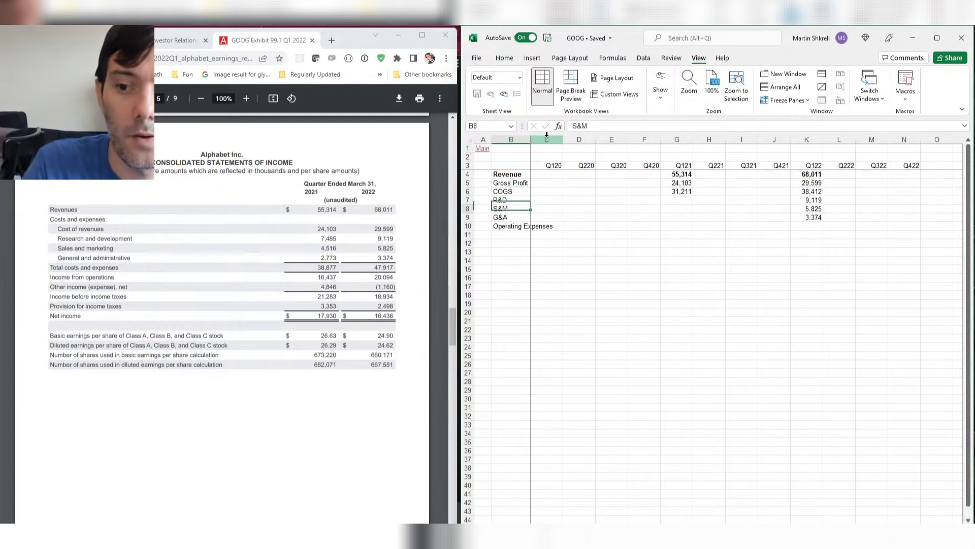
{"action": "type", "text": "OpEx"}
{"action": "key", "text": "Return"}
{"action": "type", "text": "Op"}
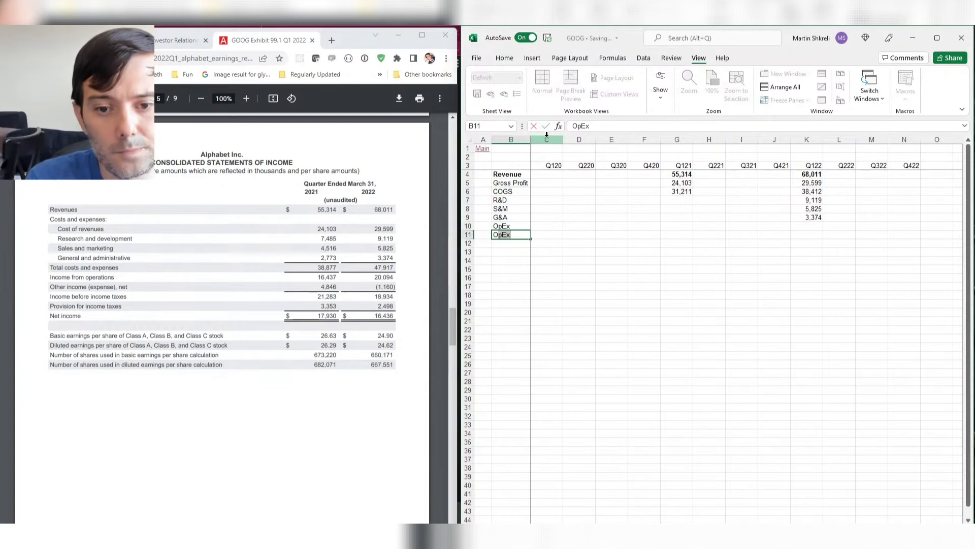
{"action": "type", "text": "Inc"}
{"action": "key", "text": "Tab"}
- Enter the Q121 R&D, S&M and G&A figures 7485, 4516 and 2773 in G7 to G9
{"action": "key", "text": "Up"}
{"action": "key", "text": "Up"}
{"action": "key", "text": "Up"}
{"action": "key", "text": "Up"}
{"action": "key", "text": "Up"}
{"action": "key", "text": "Up"}
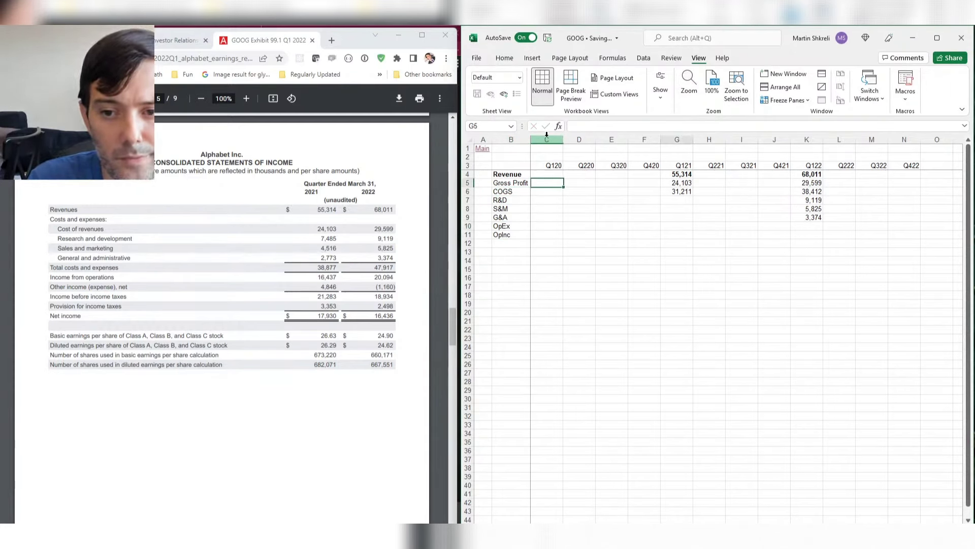
{"action": "key", "text": "Right"}
{"action": "key", "text": "Right"}
{"action": "key", "text": "Right"}
{"action": "key", "text": "Right"}
{"action": "key", "text": "Down"}
{"action": "key", "text": "Down"}
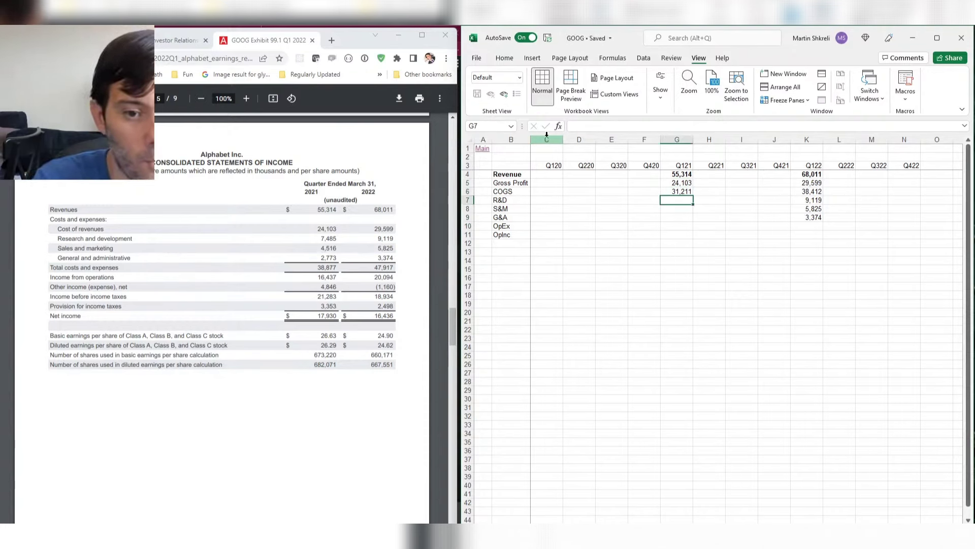
{"action": "type", "text": "7485"}
{"action": "key", "text": "Return"}
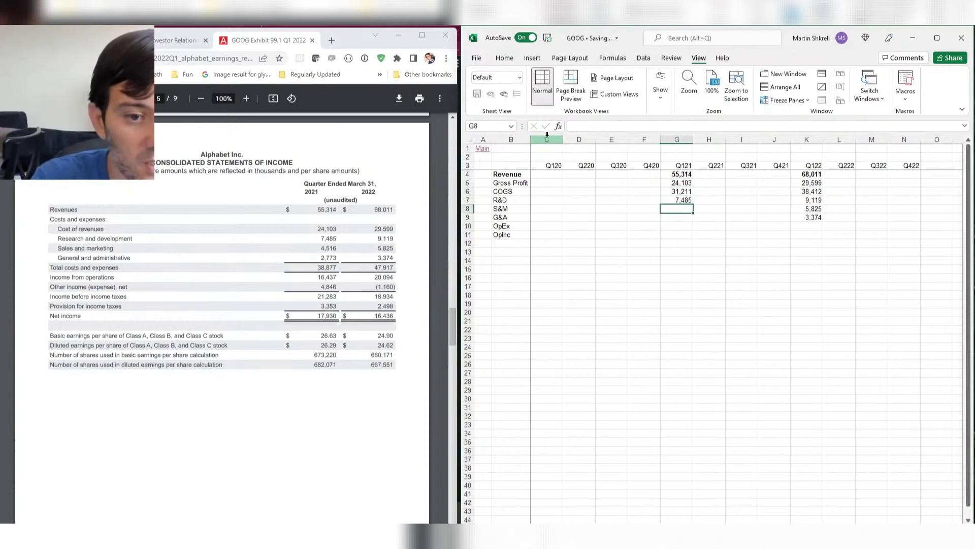
{"action": "type", "text": "4516"}
{"action": "key", "text": "Return"}
{"action": "type", "text": "2773"}
{"action": "key", "text": "Return"}
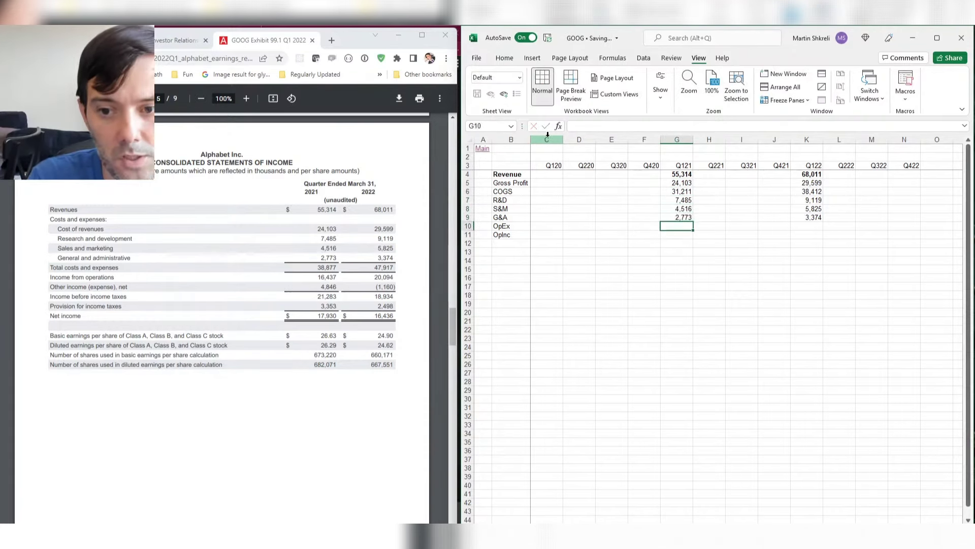
- Total the Q121 operating expenses in G10 with a SUM of G7:G9
{"action": "type", "text": "=sum("}
{"action": "key", "text": "Up"}
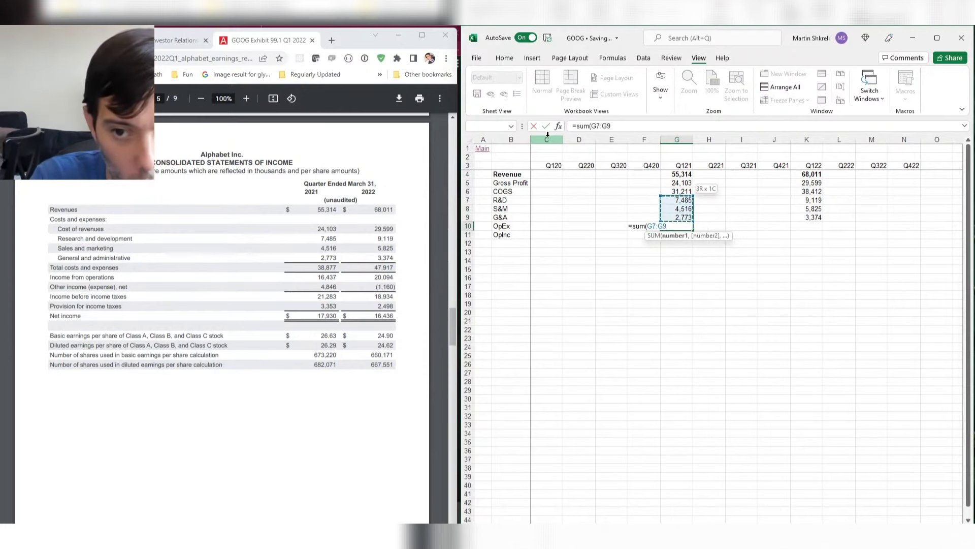
{"action": "key", "text": "Return"}
- Copy the OpEx formula from G10 across to the Q122 column, K10
{"action": "key", "text": "Up"}
{"action": "key", "text": "ctrl+c"}
{"action": "key", "text": "shift+Right"}
{"action": "key", "text": "shift+Right"}
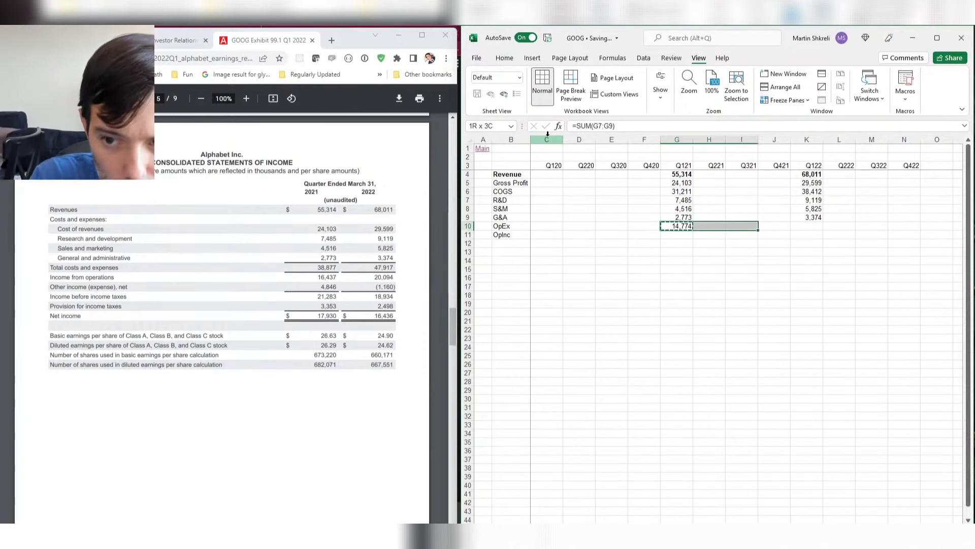
{"action": "key", "text": "shift+Right"}
{"action": "key", "text": "shift+Right"}
{"action": "key", "text": "ctrl+v"}
{"action": "key", "text": "Right"}
{"action": "key", "text": "Escape"}
{"action": "key", "text": "Up"}
{"action": "key", "text": "Down"}
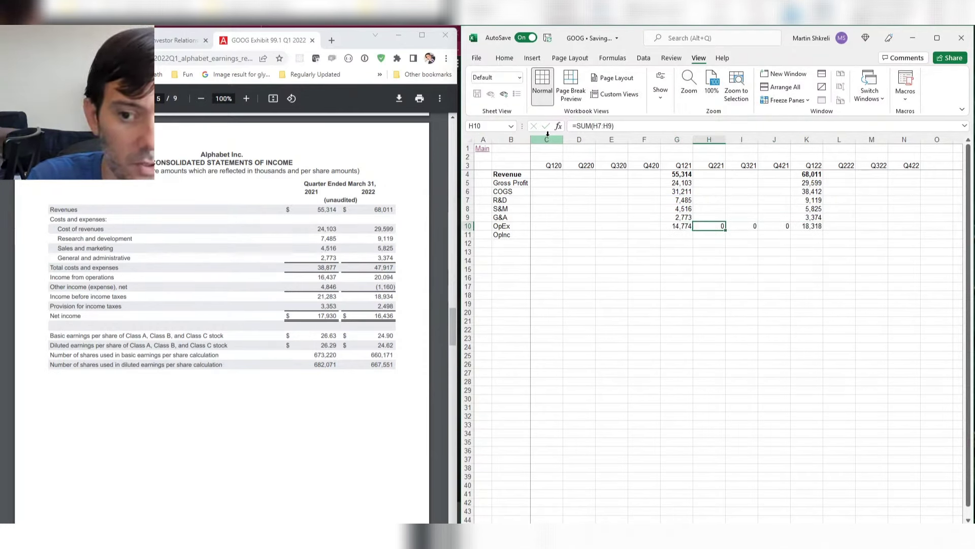
- Calculate the Q122 operating income in K11 with the formula =K6-K10
{"action": "key", "text": "Right"}
{"action": "key", "text": "Right"}
{"action": "key", "text": "Right"}
{"action": "key", "text": "Down"}
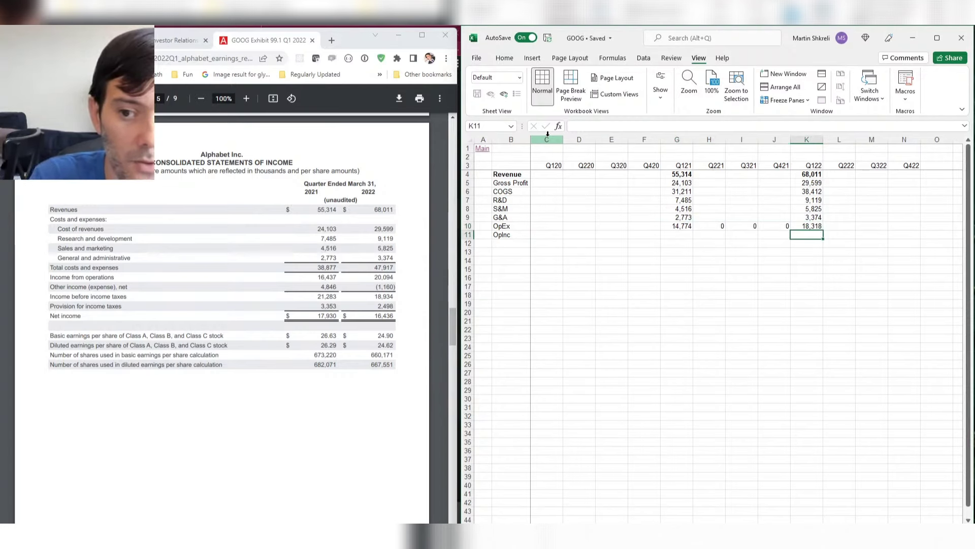
{"action": "type", "text": "="}
{"action": "key", "text": "Up"}
{"action": "key", "text": "Up"}
{"action": "key", "text": "Up"}
{"action": "key", "text": "Up"}
{"action": "key", "text": "Up"}
{"action": "type", "text": "-"}
{"action": "key", "text": "Up"}
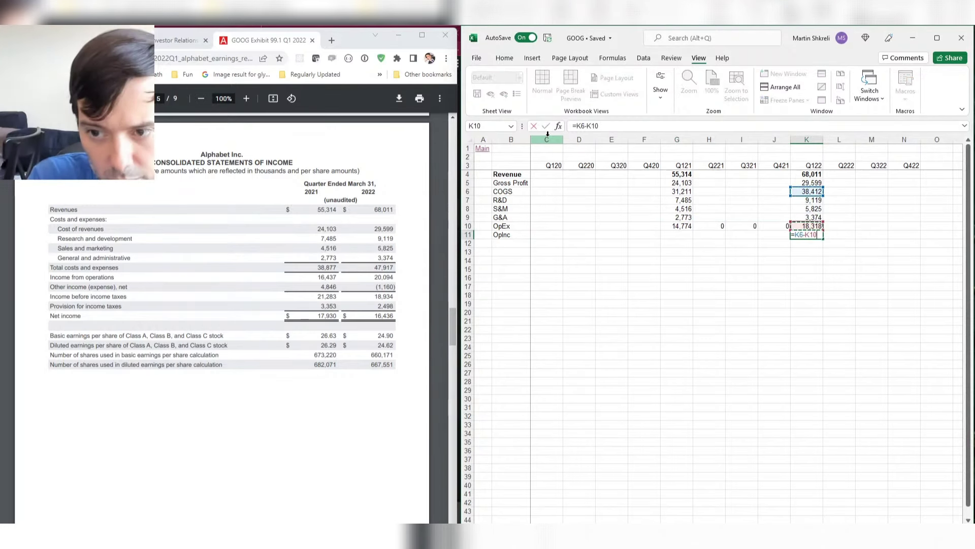
{"action": "key", "text": "Return"}
- Copy the OpInc formula from K11 back across the quarters to G11
{"action": "key", "text": "Up"}
{"action": "key", "text": "ctrl+c"}
{"action": "key", "text": "shift+Left"}
{"action": "key", "text": "shift+Left"}
{"action": "key", "text": "shift+Left"}
{"action": "key", "text": "shift+Left"}
{"action": "key", "text": "ctrl+v"}
{"action": "key", "text": "Down"}
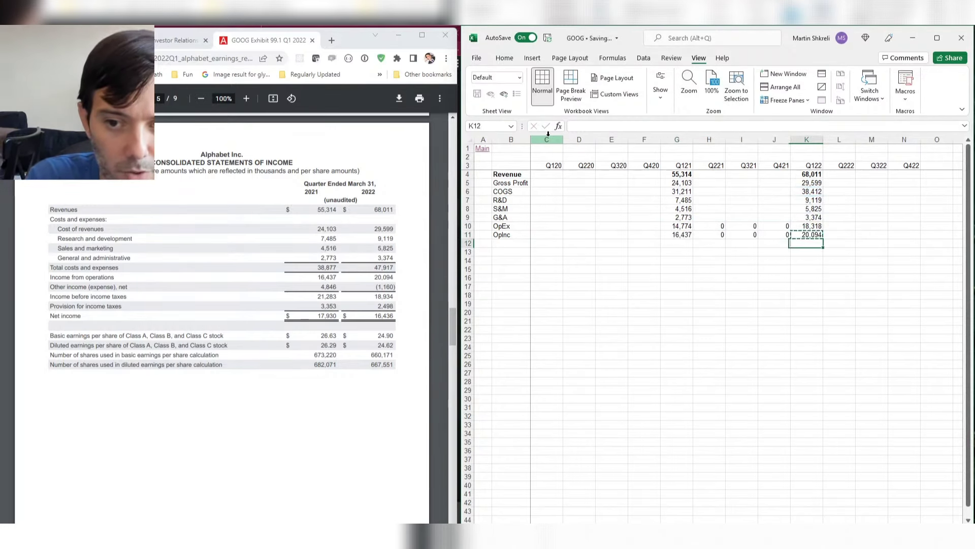
{"action": "key", "text": "Up"}
{"action": "key", "text": "Escape"}
- Enter other income in row 12: -1160 for Q122 in K12 and 4846 for Q121 in G12
{"action": "key", "text": "Down"}
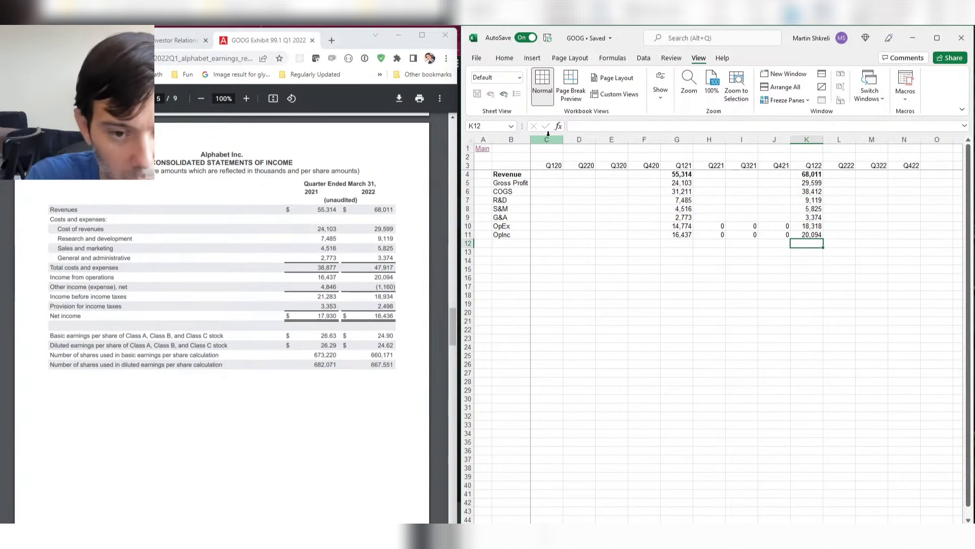
{"action": "type", "text": "-1160"}
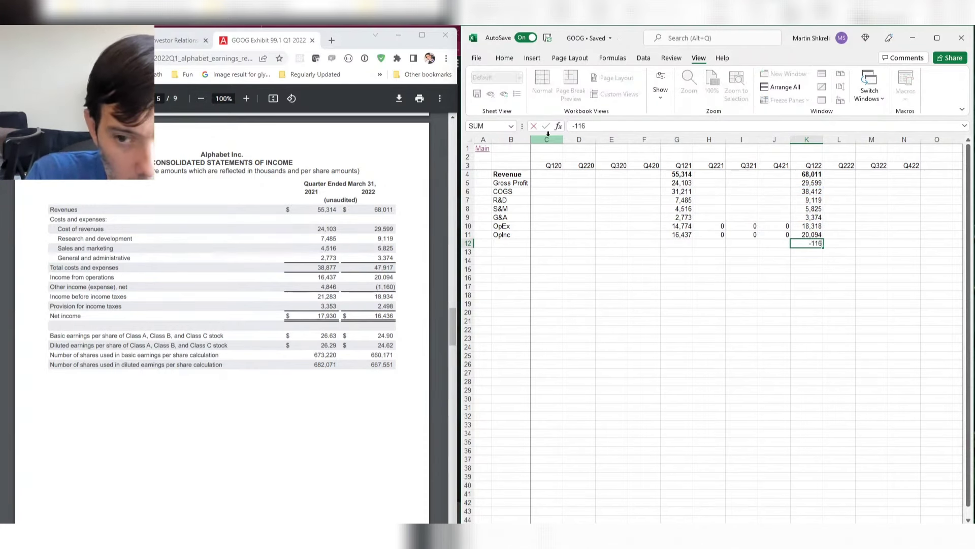
{"action": "key", "text": "Left"}
{"action": "key", "text": "Left"}
{"action": "key", "text": "Left"}
{"action": "key", "text": "Left"}
{"action": "type", "text": "4846"}
{"action": "key", "text": "Return"}
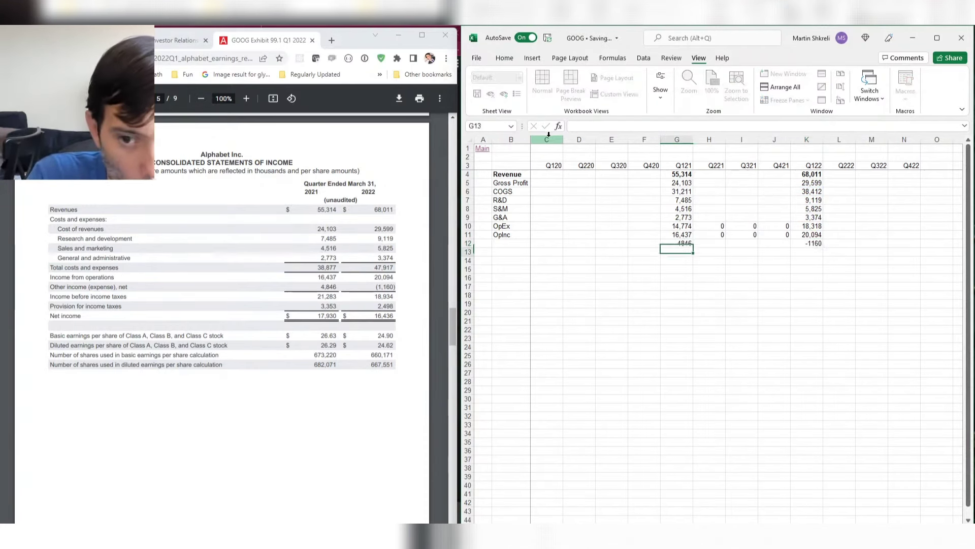
- Calculate the Q121 pre-tax income in G13 by adding G11 and G12
{"action": "type", "text": "="}
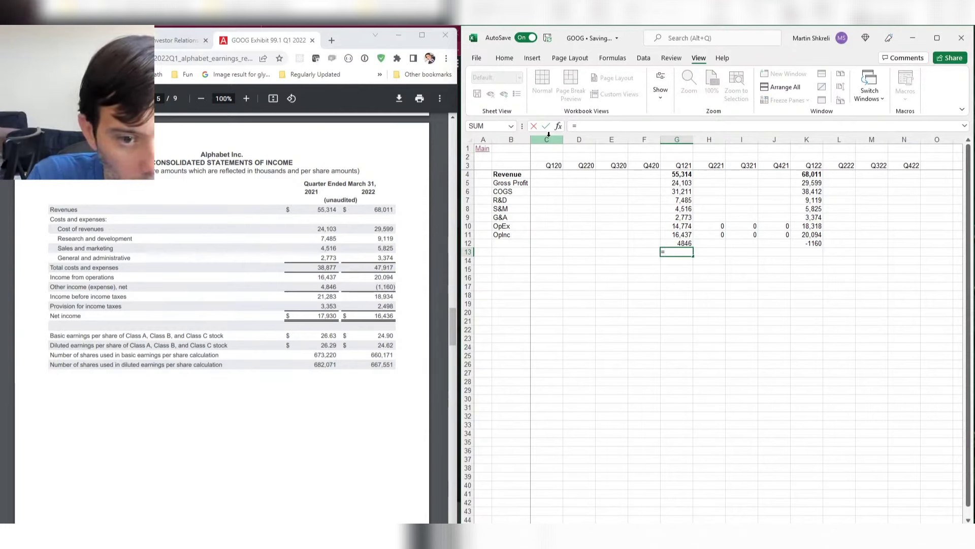
{"action": "key", "text": "Up"}
{"action": "key", "text": "Up"}
{"action": "type", "text": "+"}
{"action": "key", "text": "Up"}
{"action": "key", "text": "Return"}
- Fill the pre-tax income formula from G13 across to K13
{"action": "key", "text": "Right"}
{"action": "key", "text": "Up"}
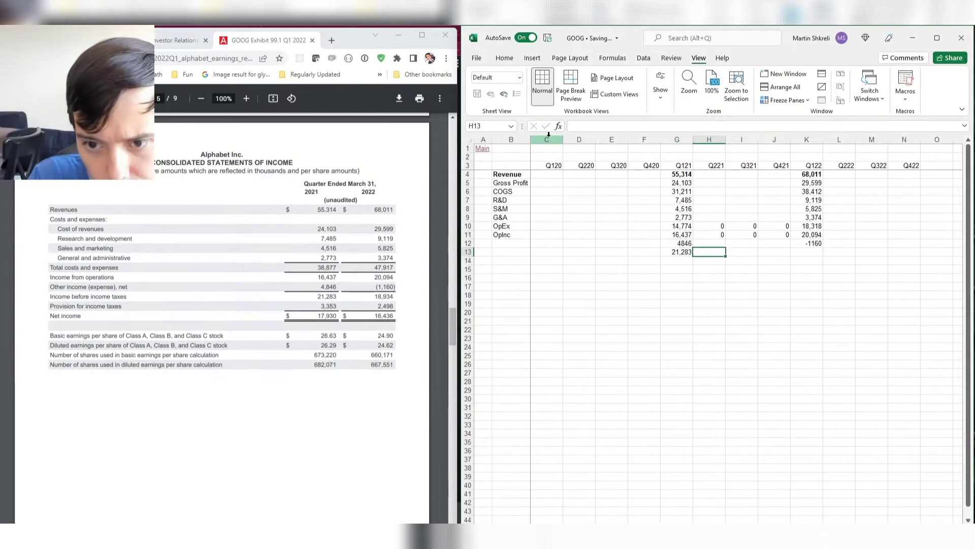
{"action": "key", "text": "Left"}
{"action": "key", "text": "shift+Right"}
{"action": "key", "text": "shift+Right"}
{"action": "key", "text": "shift+Right"}
{"action": "key", "text": "shift+Right"}
{"action": "key", "text": "ctrl+r"}
{"action": "key", "text": "Down"}
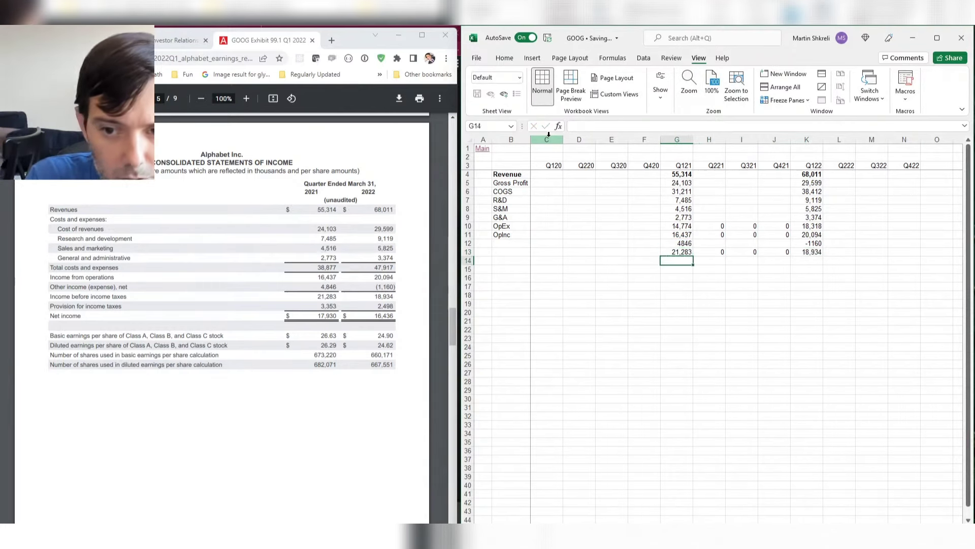
- Label rows 12 to 15 in column B as Other, Pretax, Taxes and NetInc
{"action": "key", "text": "Up"}
{"action": "key", "text": "Up"}
{"action": "key", "text": "Home"}
{"action": "key", "text": "Right"}
{"action": "type", "text": "Other"}
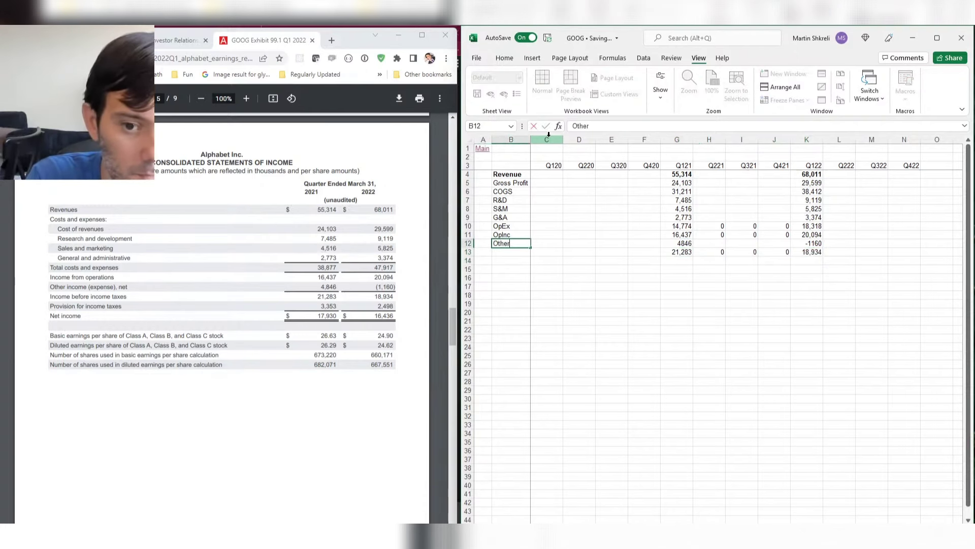
{"action": "key", "text": "Return"}
{"action": "type", "text": "Pretax"}
{"action": "key", "text": "Return"}
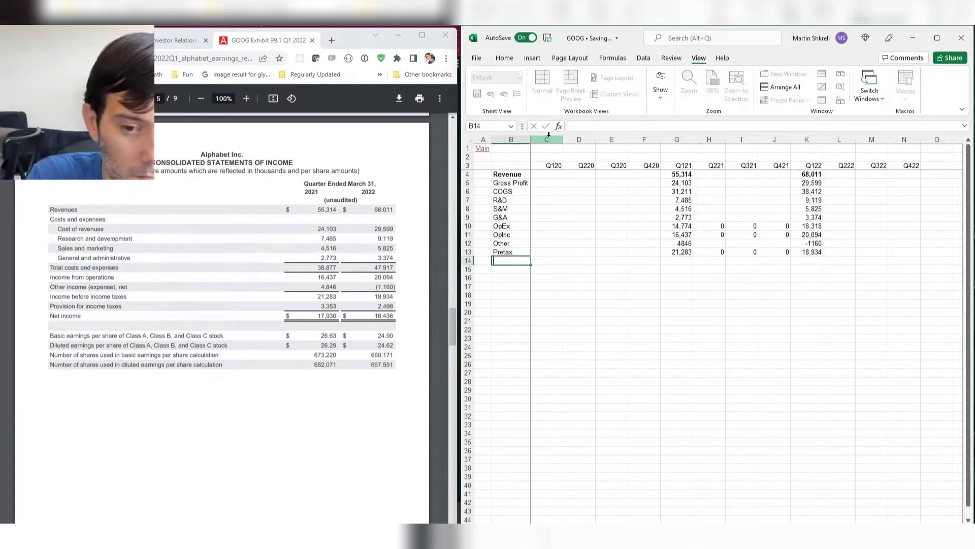
{"action": "type", "text": "Taxes"}
{"action": "key", "text": "Return"}
{"action": "type", "text": "NetIn"}
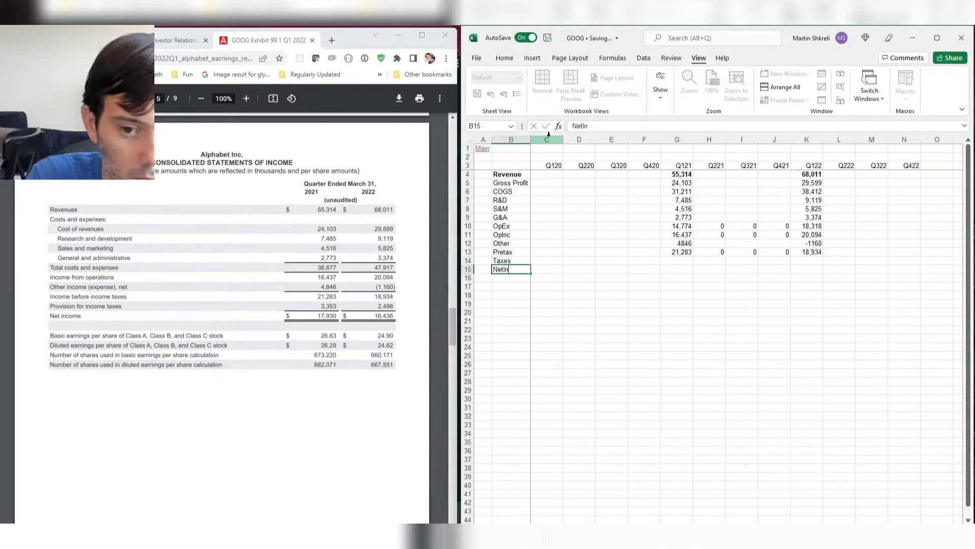
{"action": "type", "text": "c"}
- Enter the Q121 provision for income taxes, 3353, in G14
{"action": "key", "text": "Up"}
{"action": "key", "text": "Up"}
{"action": "key", "text": "ctrl+Right"}
{"action": "key", "text": "Down"}
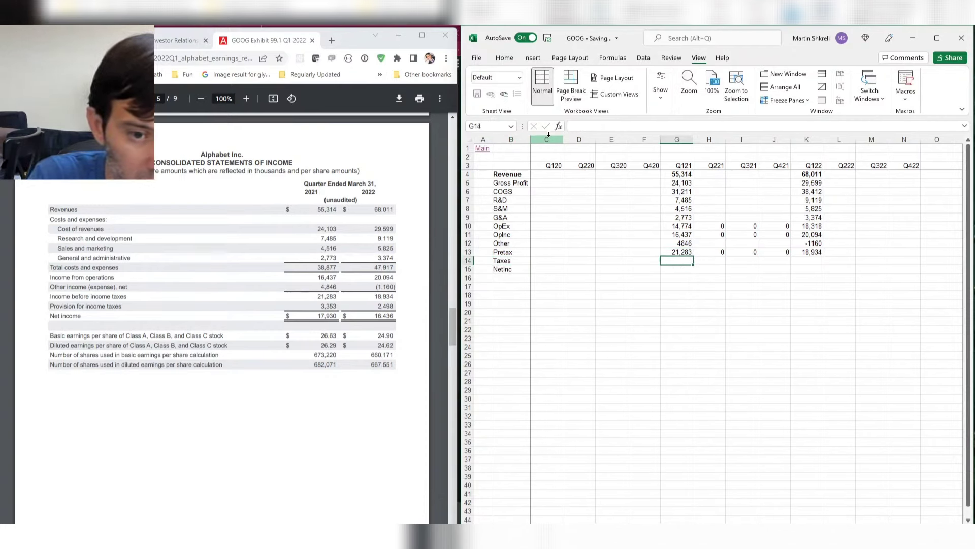
{"action": "type", "text": "2498"}
{"action": "key", "text": "Tab"}
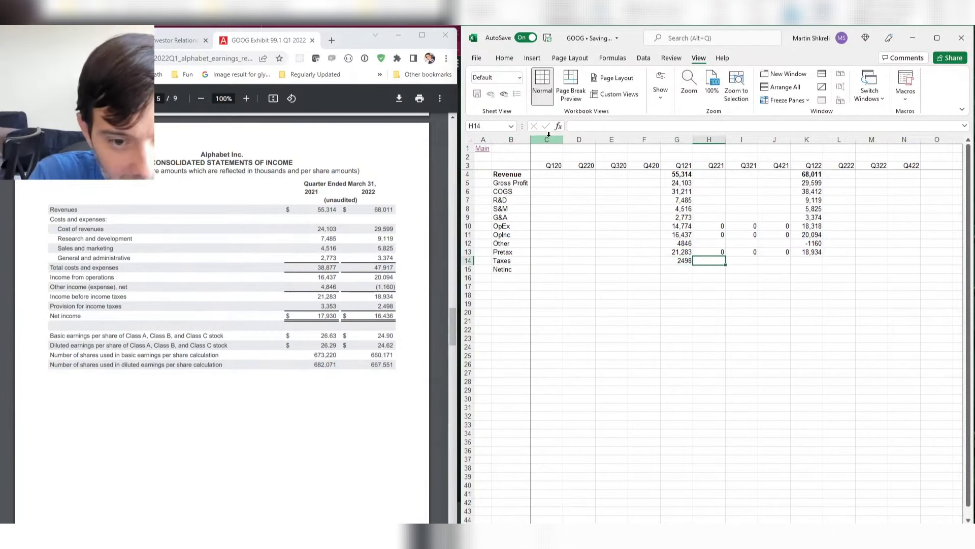
{"action": "key", "text": "Left"}
{"action": "type", "text": "3353"}
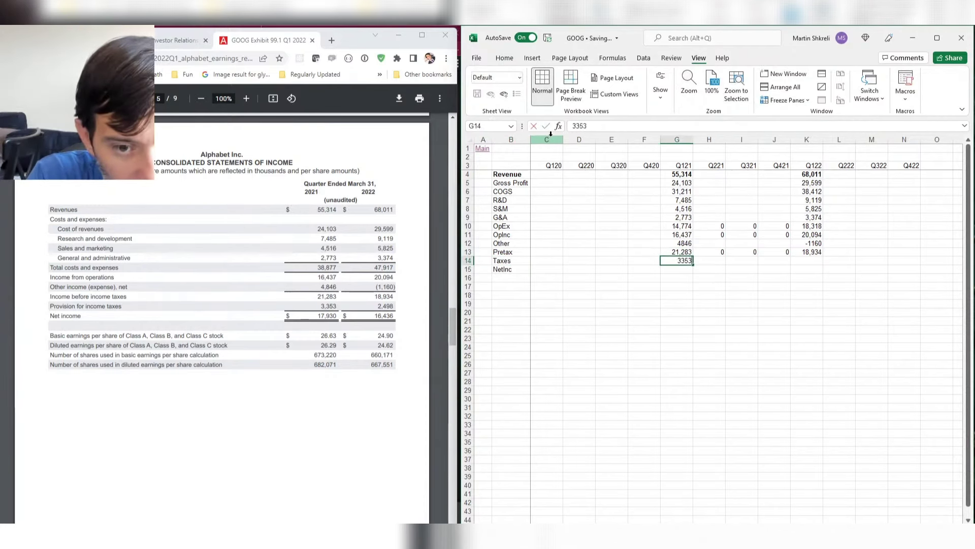
- Complete the Taxes row with 0 for Q221 through Q421 and 2498 for Q122 in K14
{"action": "key", "text": "Tab"}
{"action": "type", "text": "0"}
{"action": "key", "text": "Tab"}
{"action": "type", "text": "0"}
{"action": "key", "text": "Tab"}
{"action": "type", "text": "0\t"}
{"action": "type", "text": "0"}
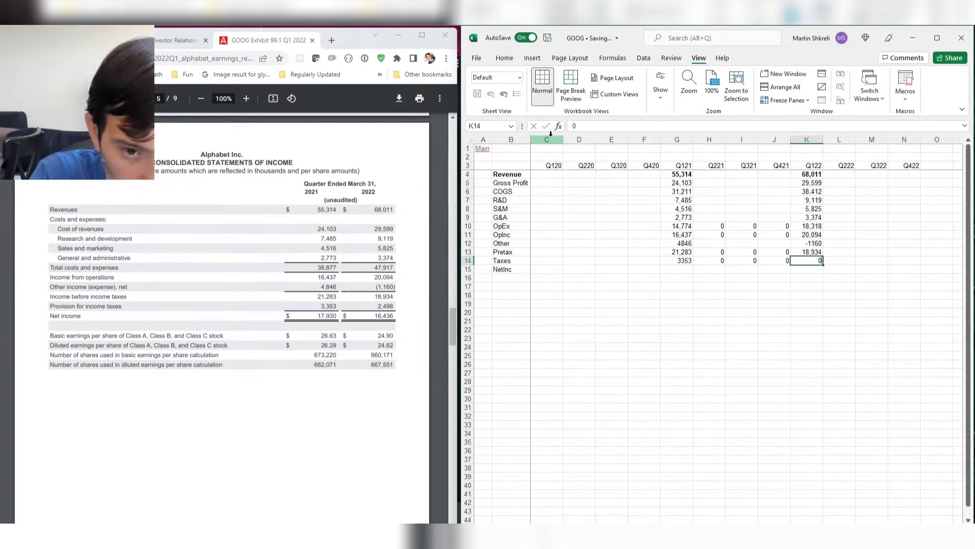
{"action": "key", "text": "BackSpace"}
{"action": "type", "text": "2498"}
{"action": "key", "text": "Return"}
- Calculate Q121 net income in G15 by subtracting G14 from G13
{"action": "type", "text": "=G13-"}
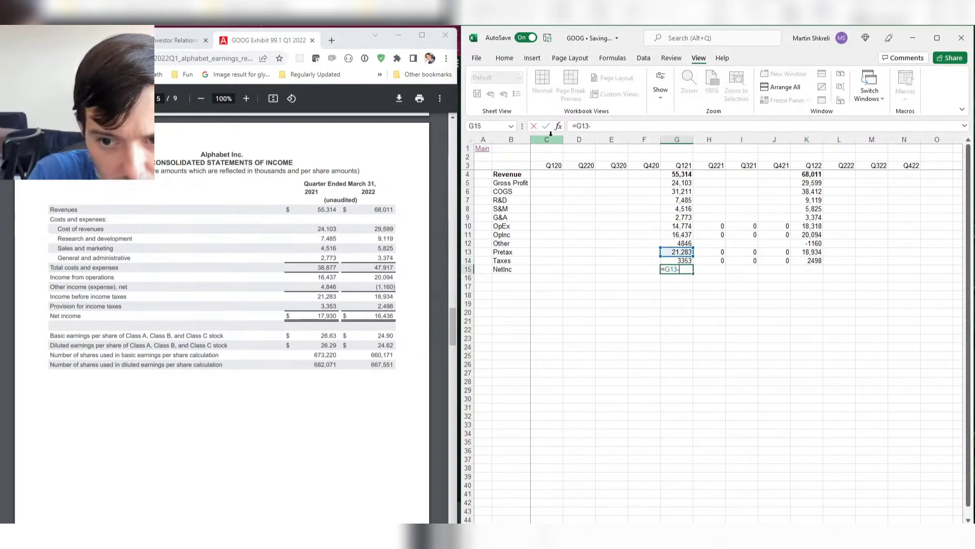
{"action": "type", "text": "G14"}
{"action": "key", "text": "Return"}
- Rename the row label in B15 to Net Income
{"action": "key", "text": "Up"}
{"action": "key", "text": "ctrl+Left"}
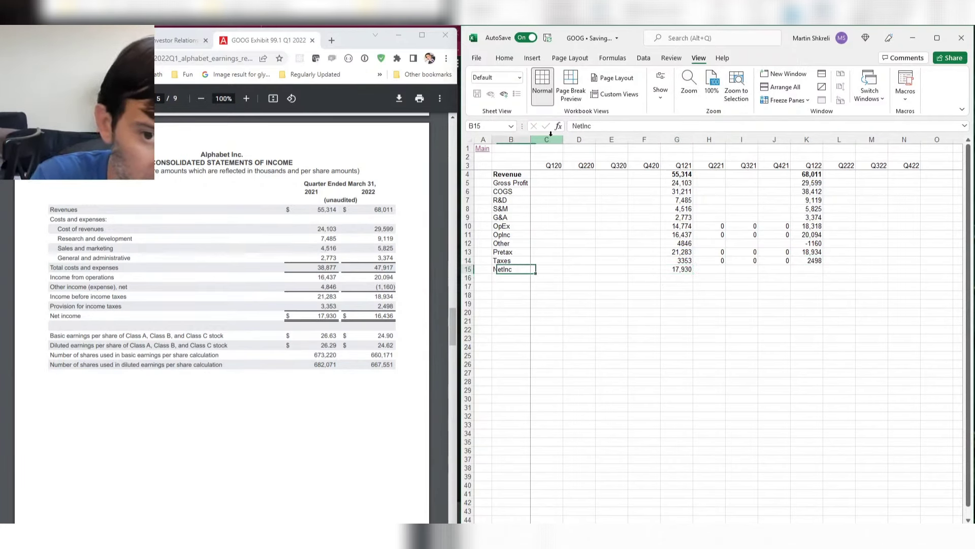
{"action": "type", "text": "N"}
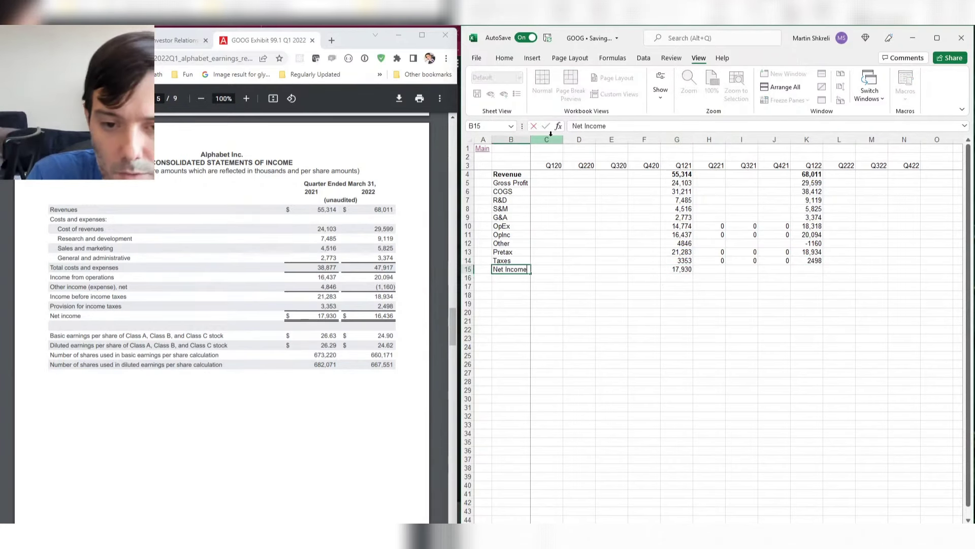
{"action": "type", "text": "et Income"}
{"action": "key", "text": "Tab"}
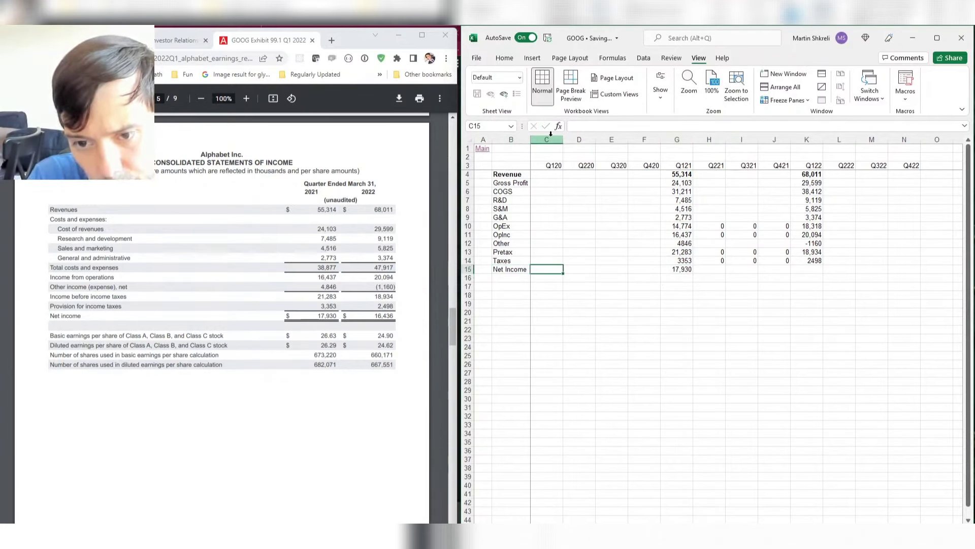
- Copy the net income formula from G15 across the quarters to K15
{"action": "key", "text": "ctrl+Right"}
{"action": "key", "text": "ctrl+c"}
{"action": "key", "text": "shift+Right"}
{"action": "key", "text": "shift+Right"}
{"action": "key", "text": "shift+Right"}
{"action": "key", "text": "shift+Right"}
{"action": "key", "text": "ctrl+v"}
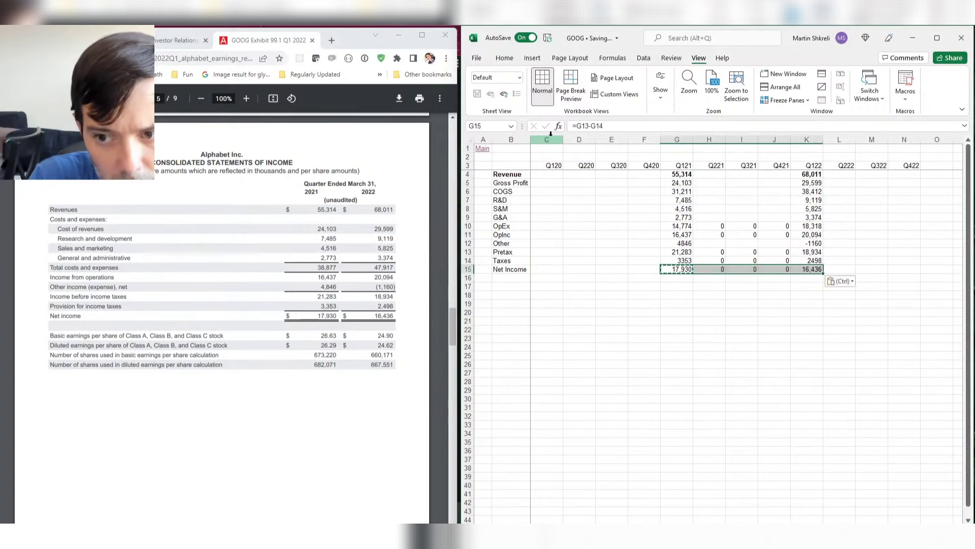
{"action": "key", "text": "Escape"}
- Format rows 4 to 15 as Number with 0 decimal places and the thousands separator
{"action": "key", "text": "Down"}
{"action": "key", "text": "Up"}
{"action": "key", "text": "shift+space"}
{"action": "key", "text": "ctrl+shift+Up"}
{"action": "key", "text": "shift+Down"}
{"action": "key", "text": "ctrl+1"}
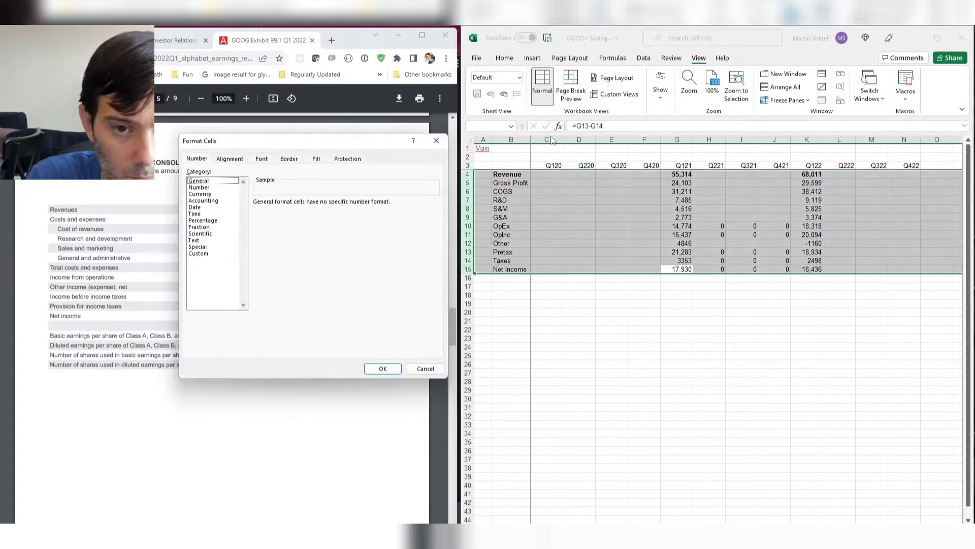
{"action": "key", "text": "Tab"}
{"action": "key", "text": "Down"}
{"action": "key", "text": "Tab"}
{"action": "type", "text": "0"}
{"action": "key", "text": "Tab"}
{"action": "key", "text": "space"}
{"action": "key", "text": "Return"}
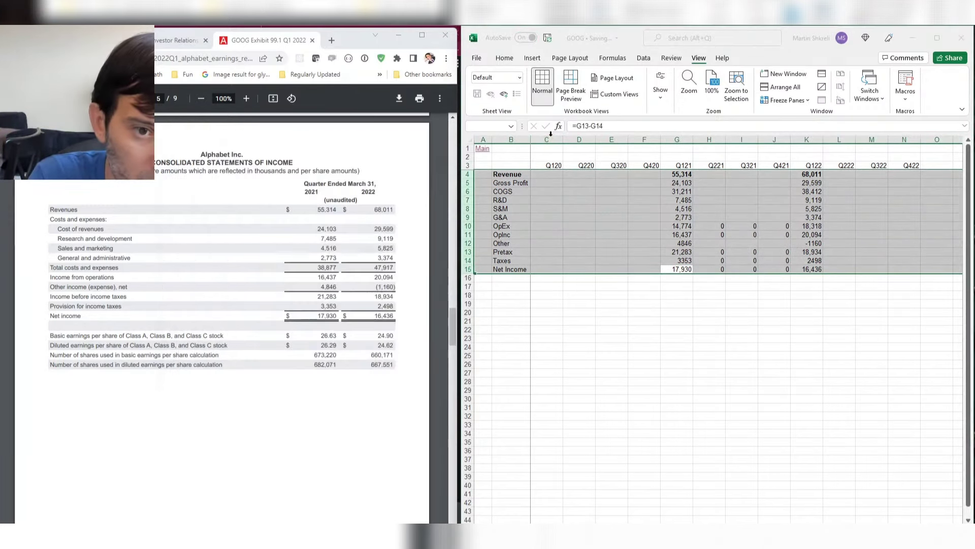
{"action": "key", "text": "Up"}
{"action": "key", "text": "Down"}
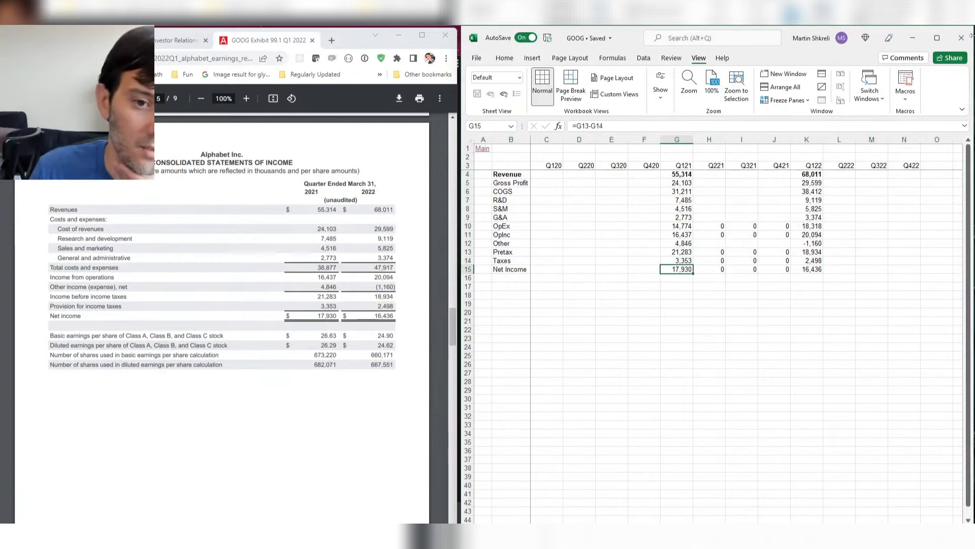
- Add the row labels EPS in B16 and Shares in B17
{"action": "left_click", "coordinate": [352, 397]}
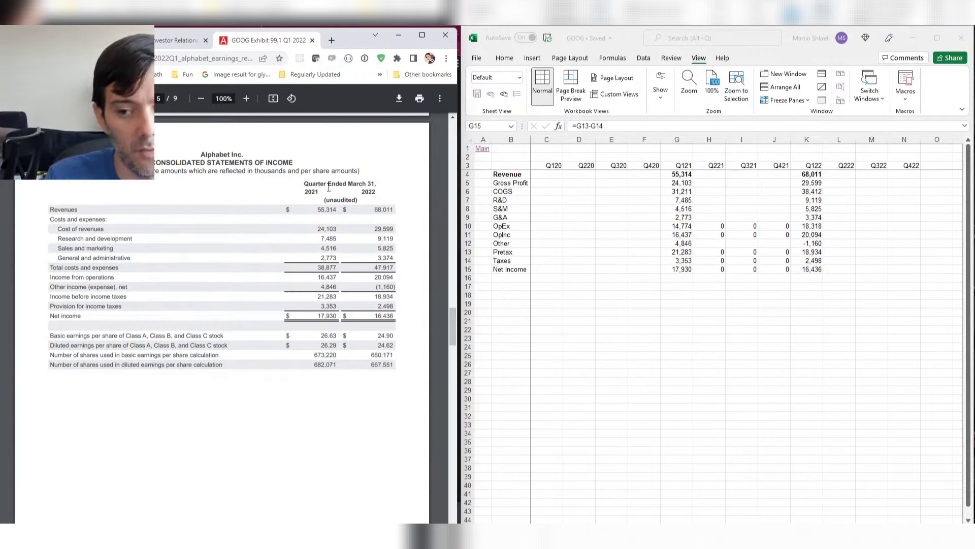
{"action": "key", "text": "alt+Tab"}
{"action": "key", "text": "Down"}
{"action": "key", "text": "ctrl+Left"}
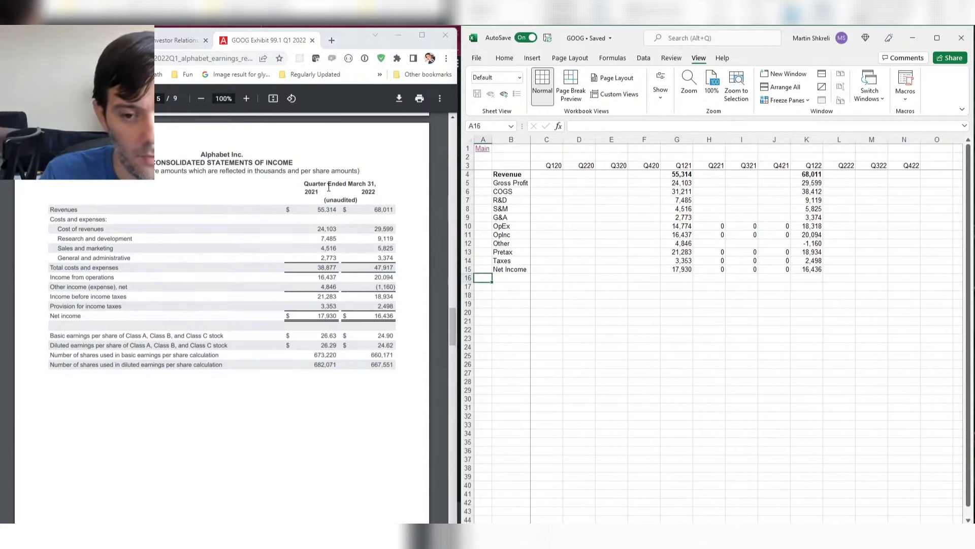
{"action": "key", "text": "Right"}
{"action": "type", "text": "EPS"}
{"action": "key", "text": "Return"}
{"action": "type", "text": "S&M"}
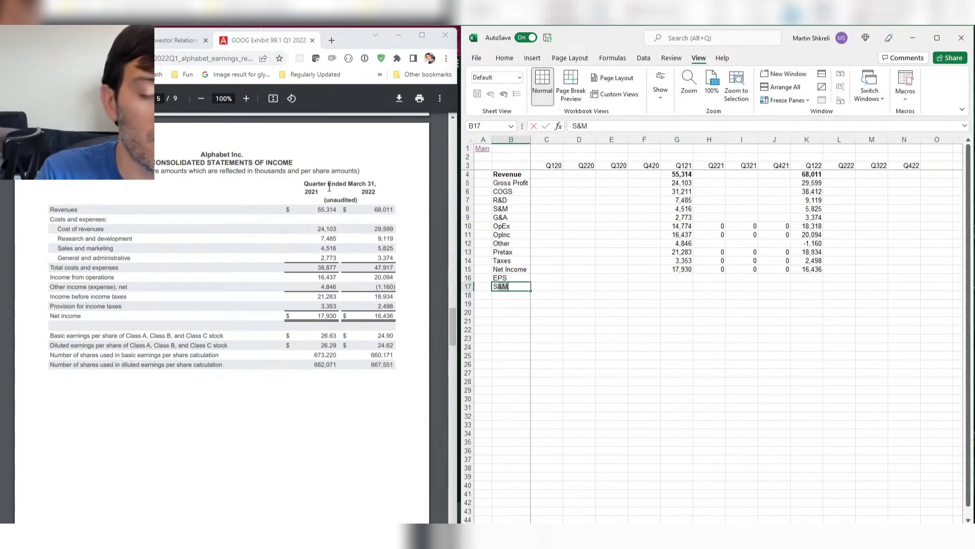
{"action": "key", "text": "Return"}
- Make the entire EPS row 16 bold
{"action": "key", "text": "Up"}
{"action": "key", "text": "Right"}
{"action": "key", "text": "Up"}
{"action": "key", "text": "shift+space"}
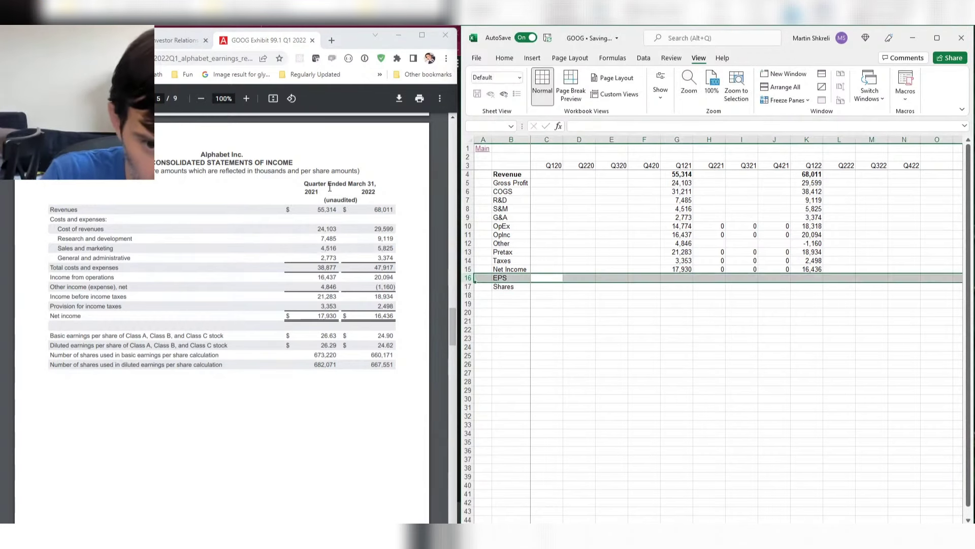
{"action": "key", "text": "ctrl+b"}
- Enter the diluted share counts in row 17: 682071 for Q121 in G17 and 667551 for Q122 in K17
{"action": "key", "text": "Right"}
{"action": "key", "text": "Right"}
{"action": "key", "text": "Right"}
{"action": "key", "text": "Right"}
{"action": "key", "text": "Right"}
{"action": "key", "text": "Right"}
{"action": "key", "text": "Left"}
{"action": "key", "text": "Left"}
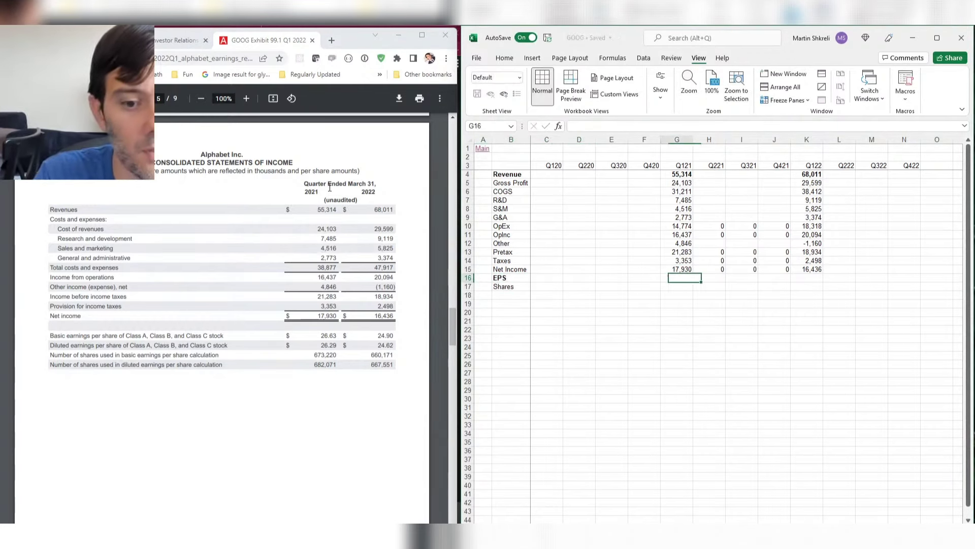
{"action": "key", "text": "Down"}
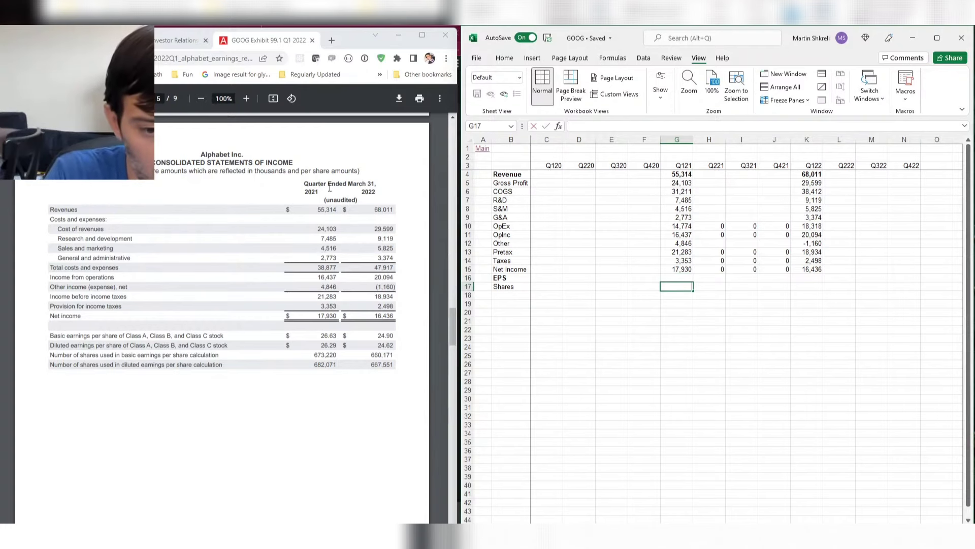
{"action": "type", "text": "66"}
{"action": "type", "text": "20"}
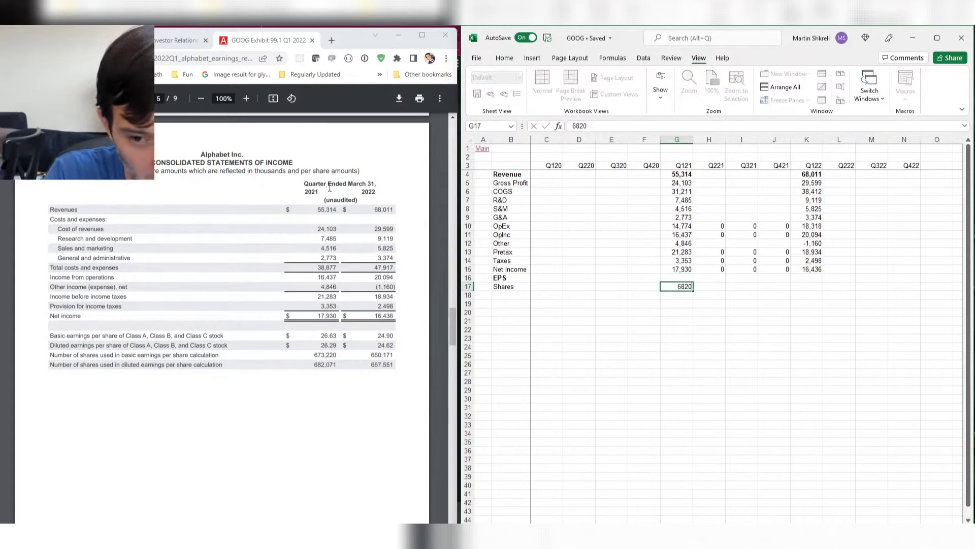
{"action": "type", "text": "71"}
{"action": "key", "text": "Right"}
{"action": "key", "text": "Right"}
{"action": "key", "text": "Right"}
{"action": "key", "text": "Right"}
{"action": "type", "text": "66"}
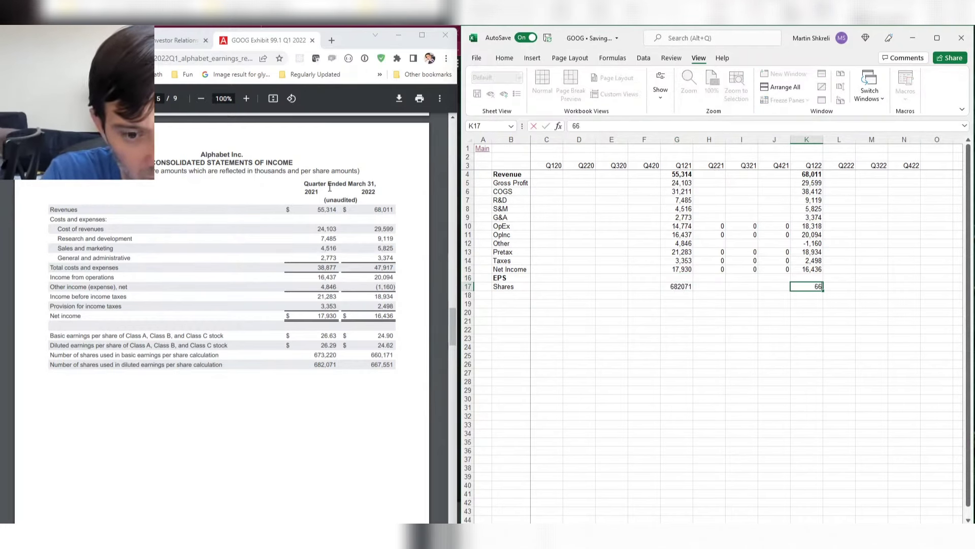
{"action": "type", "text": "7551"}
- Format the Shares row 17 as Number with 0 decimal places and the thousands separator
{"action": "key", "text": "Left"}
{"action": "key", "text": "shift+space"}
{"action": "key", "text": "ctrl+1"}
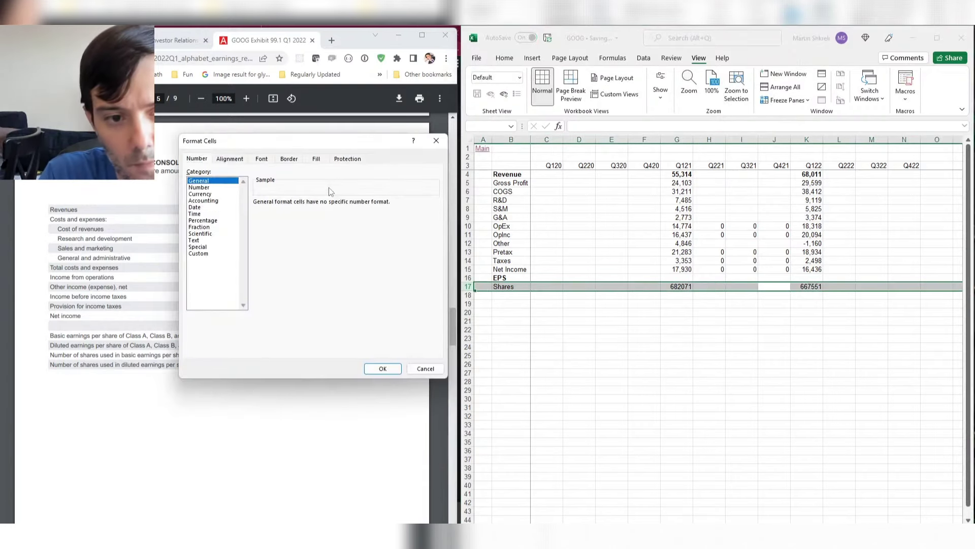
{"action": "key", "text": "Down"}
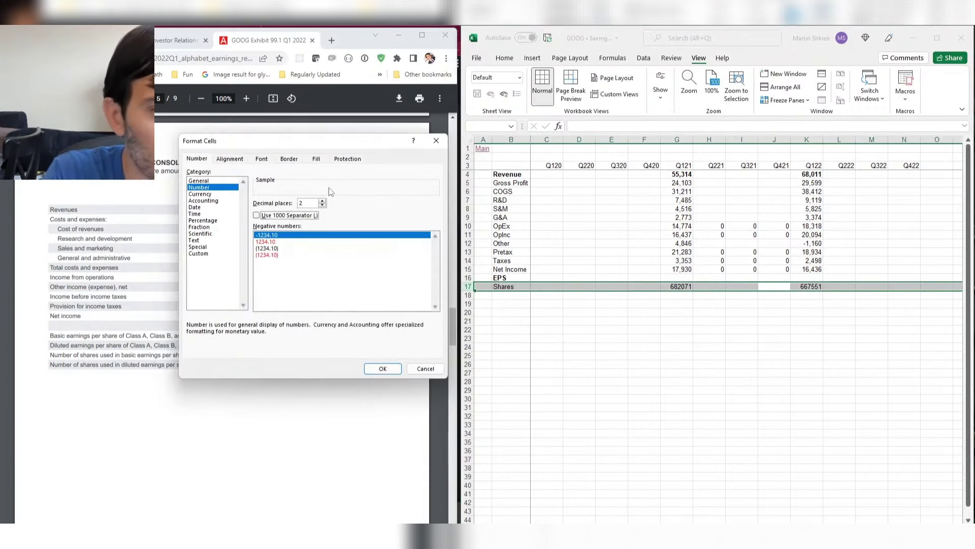
{"action": "type", "text": "0"}
{"action": "key", "text": "Tab"}
{"action": "key", "text": "space"}
{"action": "key", "text": "Return"}
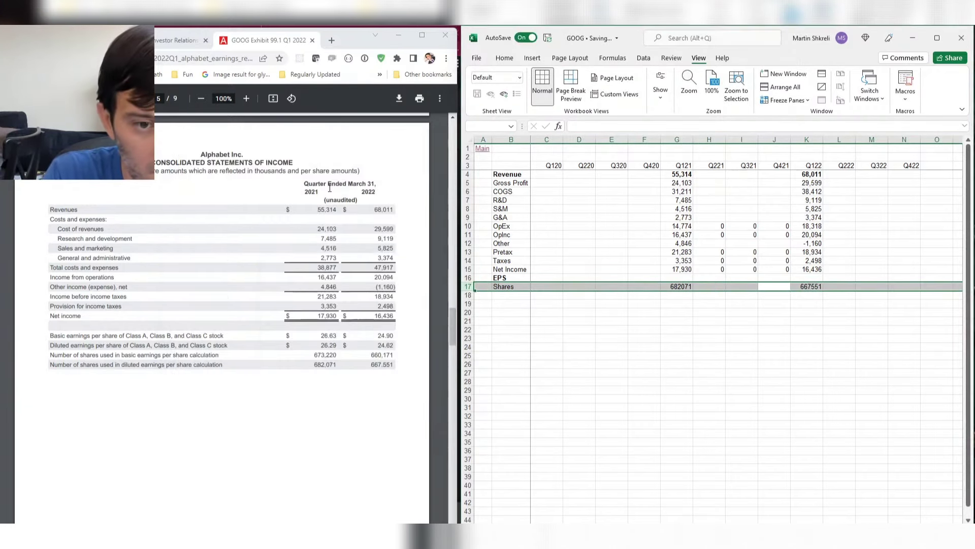
- Calculate Q122 EPS in K16 by dividing net income in K15 by the shares in K17
{"action": "key", "text": "Down"}
{"action": "key", "text": "Up"}
{"action": "key", "text": "ctrl+Left"}
{"action": "key", "text": "ctrl+Right"}
{"action": "key", "text": "Up"}
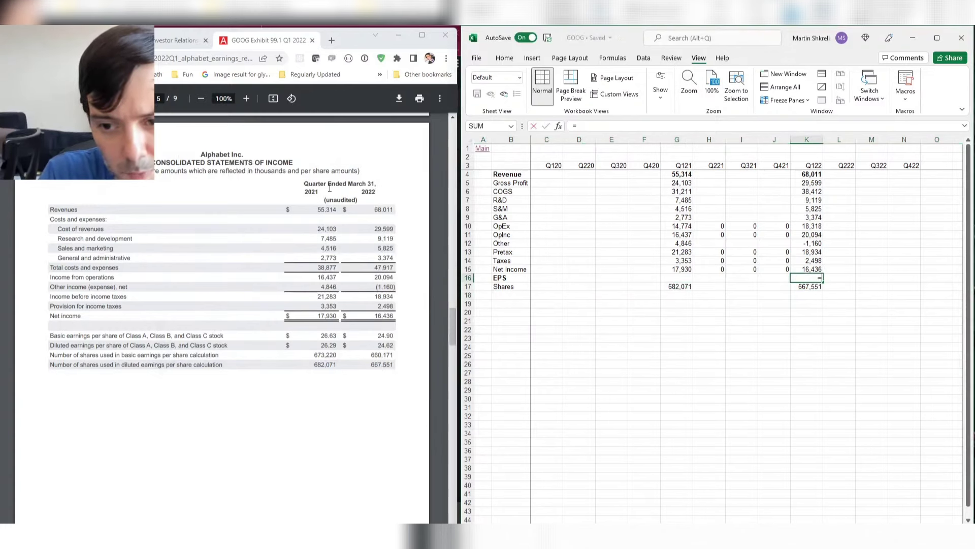
{"action": "type", "text": "="}
{"action": "key", "text": "Up"}
{"action": "type", "text": "/"}
{"action": "key", "text": "Down"}
{"action": "key", "text": "Return"}
- Copy the EPS formula from K16 back across the quarters to G16, displaying EPS with two decimals
{"action": "key", "text": "Up"}
{"action": "key", "text": "ctrl+c"}
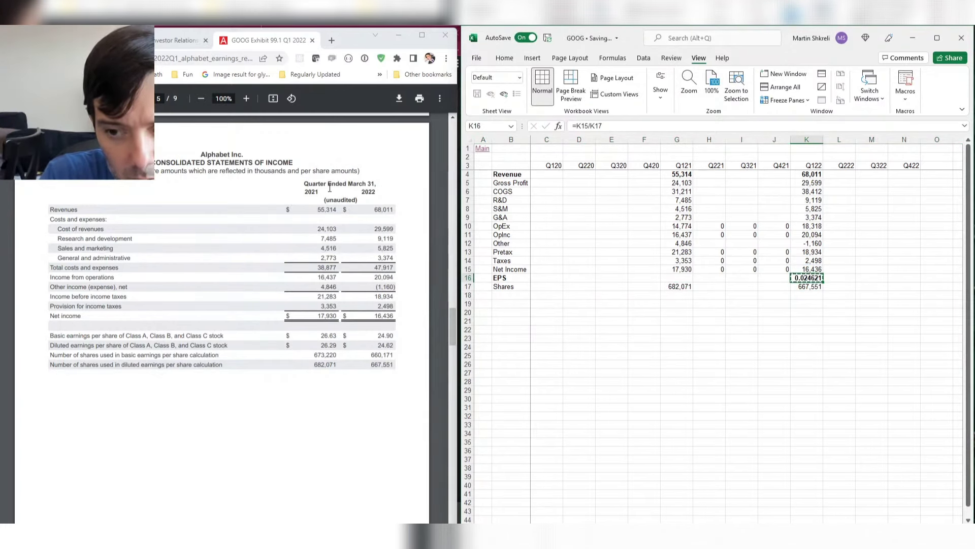
{"action": "key", "text": "shift+Left"}
{"action": "key", "text": "shift+Left"}
{"action": "key", "text": "shift+Left"}
{"action": "key", "text": "shift+Left"}
{"action": "key", "text": "ctrl+v"}
{"action": "key", "text": "Left"}
{"action": "key", "text": "Left"}
{"action": "key", "text": "Left"}
{"action": "key", "text": "Left"}
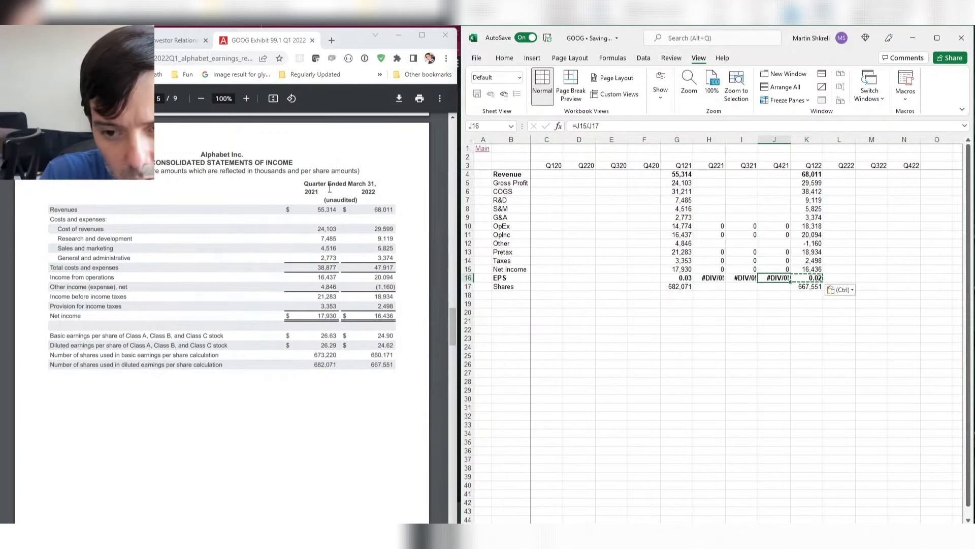
{"action": "key", "text": "shift+Right"}
{"action": "key", "text": "Escape"}
- Convert the Q122 share count in K17 to millions as 667.551
{"action": "key", "text": "Right"}
{"action": "key", "text": "Right"}
{"action": "key", "text": "Right"}
{"action": "key", "text": "Right"}
{"action": "key", "text": "Down"}
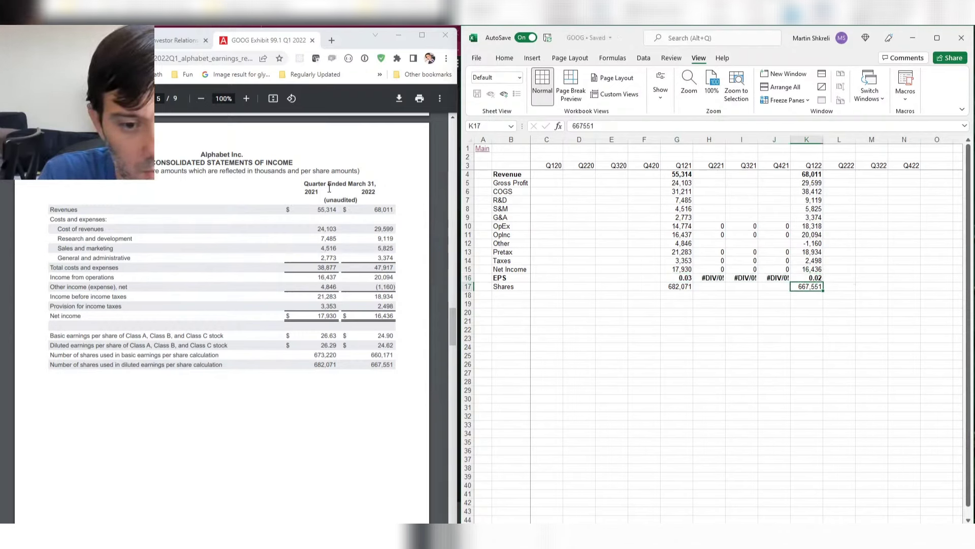
{"action": "key", "text": "F2"}
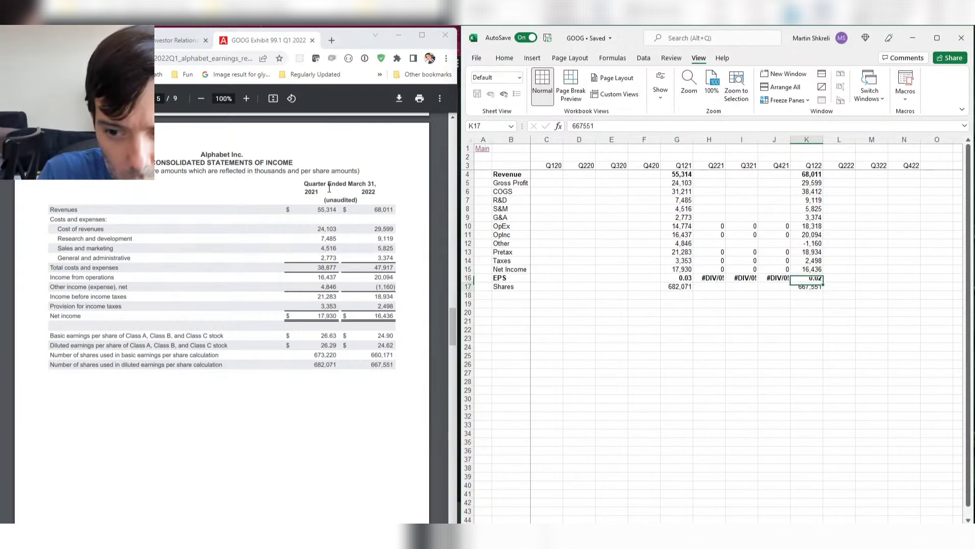
{"action": "type", "text": "."}
{"action": "key", "text": "Return"}
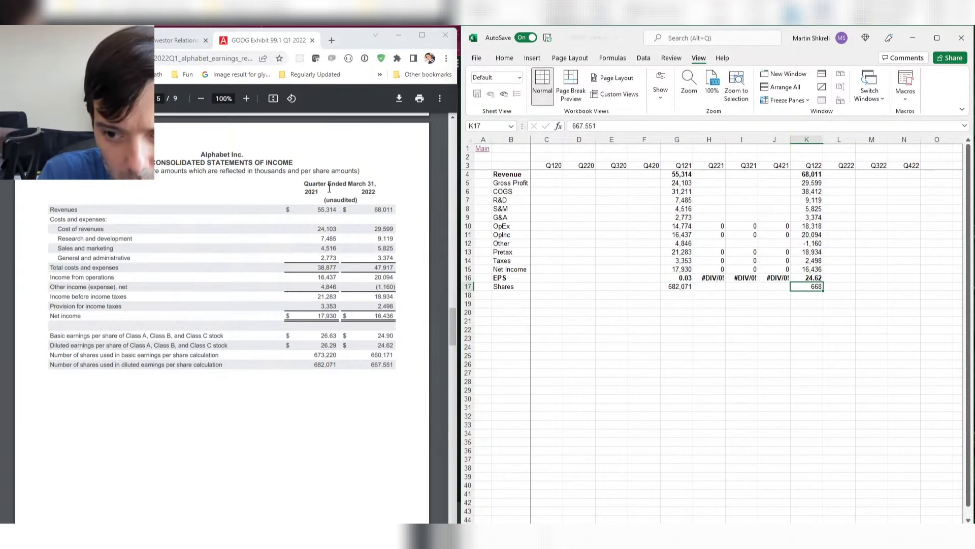
- Convert the Q121 share count in G17 to millions as 682.071
{"action": "key", "text": "Up"}
{"action": "key", "text": "Left"}
{"action": "key", "text": "Left"}
{"action": "key", "text": "Left"}
{"action": "key", "text": "Left"}
{"action": "key", "text": "F2"}
{"action": "key", "text": "Left"}
{"action": "key", "text": "Left"}
{"action": "key", "text": "Left"}
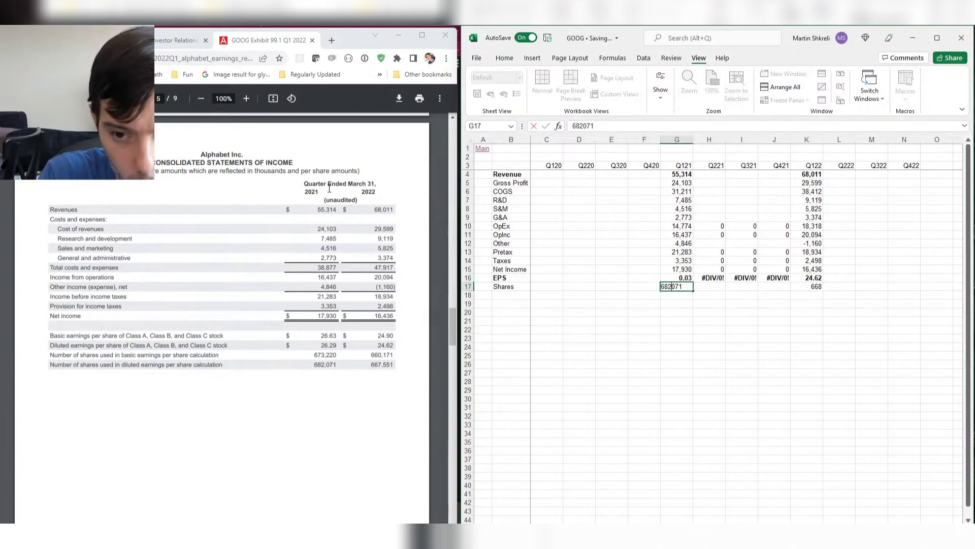
{"action": "type", "text": "."}
{"action": "key", "text": "Return"}
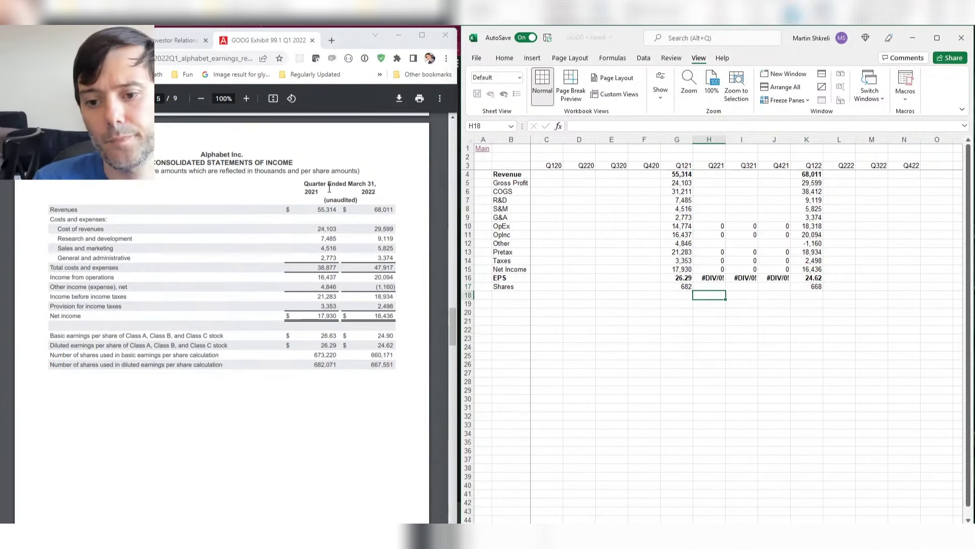
- Calculate the Q121 gross margin in G19 by dividing G6 by the revenue in G4
{"action": "key", "text": "Down"}
{"action": "type", "text": "="}
{"action": "key", "text": "Up"}
{"action": "key", "text": "Up"}
{"action": "key", "text": "Up"}
{"action": "key", "text": "Up"}
{"action": "key", "text": "Up"}
{"action": "key", "text": "Up"}
{"action": "key", "text": "Up"}
{"action": "key", "text": "Up"}
{"action": "key", "text": "Up"}
{"action": "key", "text": "Up"}
{"action": "key", "text": "Up"}
{"action": "key", "text": "Up"}
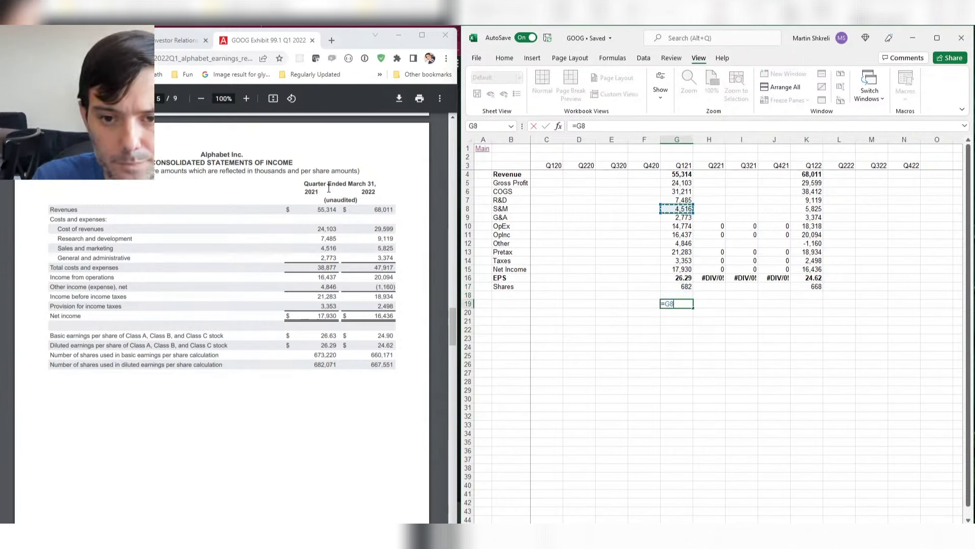
{"action": "type", "text": "/"}
{"action": "key", "text": "Up"}
{"action": "key", "text": "Up"}
{"action": "key", "text": "Up"}
{"action": "key", "text": "Up"}
{"action": "key", "text": "Up"}
{"action": "key", "text": "Up"}
{"action": "key", "text": "Up"}
{"action": "key", "text": "Up"}
{"action": "key", "text": "Up"}
{"action": "key", "text": "Up"}
{"action": "key", "text": "Up"}
{"action": "key", "text": "Up"}
{"action": "key", "text": "Up"}
{"action": "key", "text": "Up"}
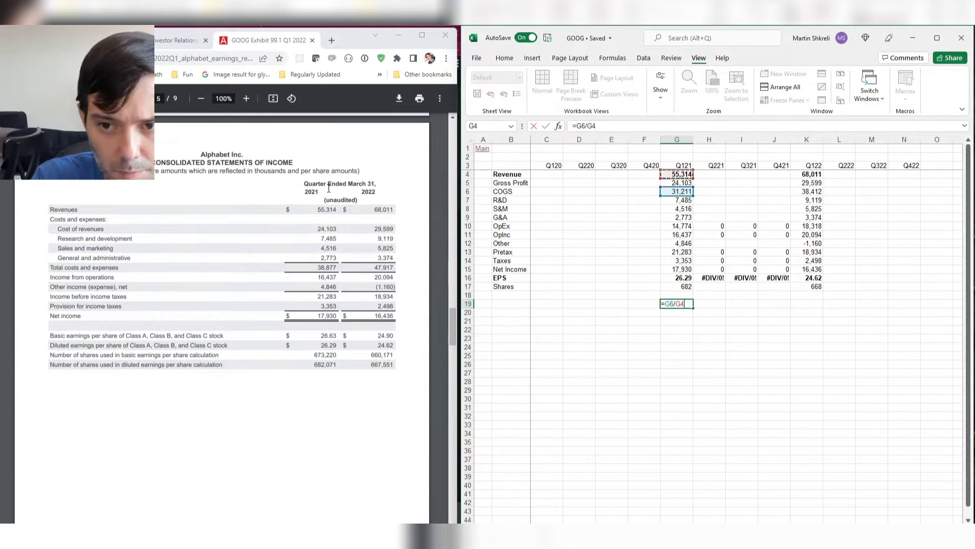
{"action": "key", "text": "Return"}
- Swap the two labels below Revenue so that B5 reads COGS and B6 reads Gross Profit
{"action": "key", "text": "Home"}
{"action": "key", "text": "Right"}
{"action": "key", "text": "Up"}
{"action": "key", "text": "ctrl+Up"}
{"action": "key", "text": "ctrl+Up"}
{"action": "key", "text": "Down"}
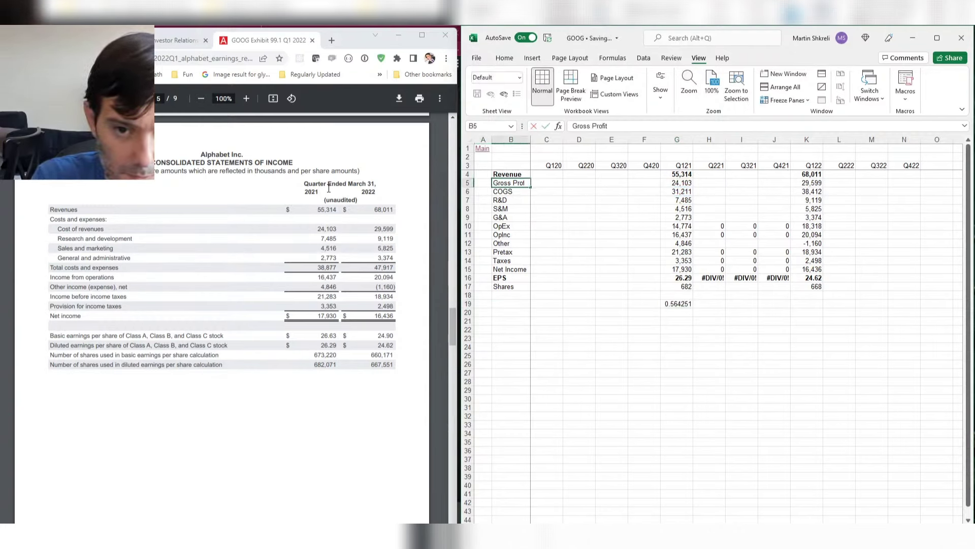
{"action": "type", "text": "COGS"}
{"action": "key", "text": "Return"}
{"action": "key", "text": "BackSpace"}
{"action": "key", "text": "BackSpace"}
{"action": "key", "text": "BackSpace"}
{"action": "key", "text": "BackSpace"}
{"action": "type", "text": "Gross Prof"}
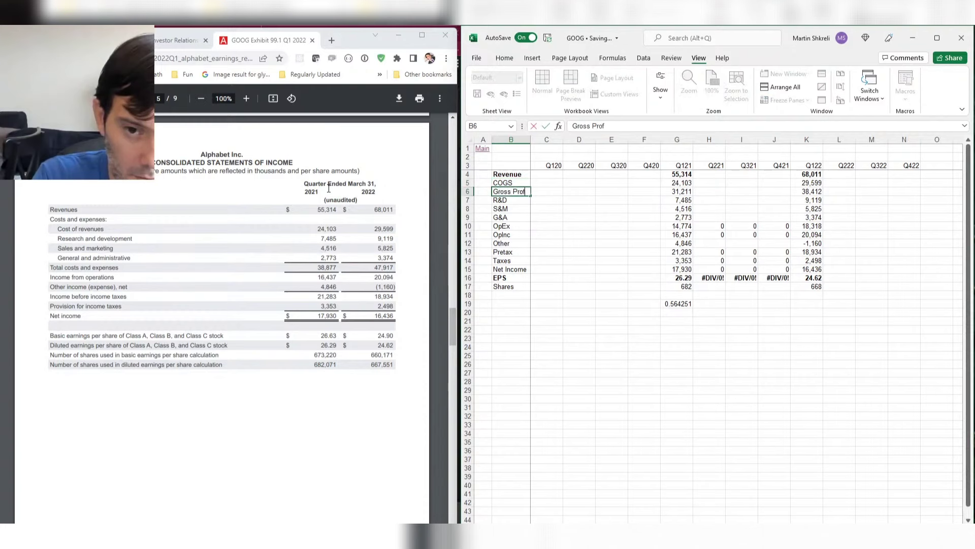
{"action": "type", "text": "it"}
{"action": "key", "text": "Return"}
- Copy the gross margin formula from G19 across to K19 and display the row as whole percentages
{"action": "key", "text": "Right"}
{"action": "key", "text": "Right"}
{"action": "key", "text": "Right"}
{"action": "key", "text": "Right"}
{"action": "key", "text": "Right"}
{"action": "key", "text": "Down"}
{"action": "key", "text": "Down"}
{"action": "key", "text": "Down"}
{"action": "key", "text": "Down"}
{"action": "key", "text": "Down"}
{"action": "key", "text": "Down"}
{"action": "key", "text": "Down"}
{"action": "key", "text": "Down"}
{"action": "key", "text": "Down"}
{"action": "key", "text": "Down"}
{"action": "key", "text": "Down"}
{"action": "key", "text": "Down"}
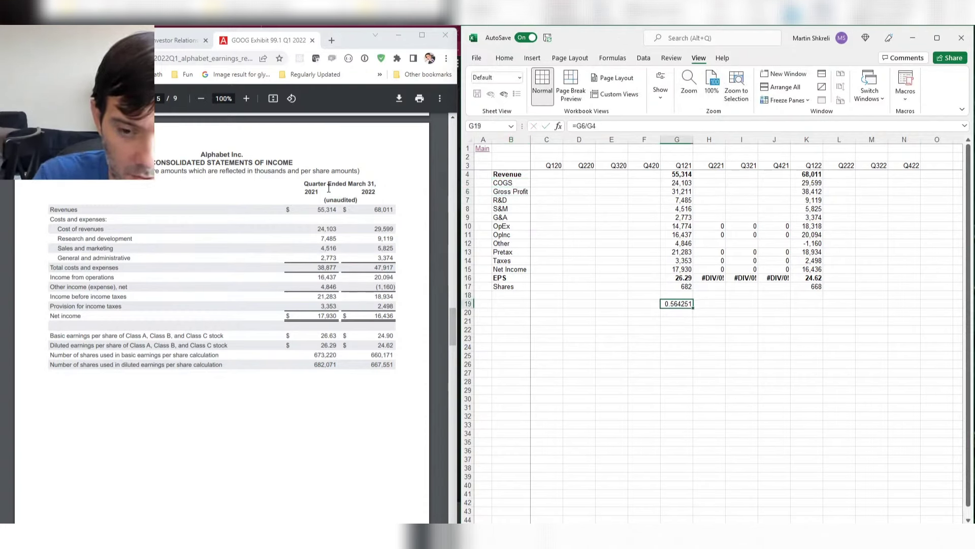
{"action": "key", "text": "shift+Right"}
{"action": "key", "text": "shift+Right"}
{"action": "key", "text": "shift+Right"}
{"action": "key", "text": "shift+Right"}
{"action": "key", "text": "ctrl+v"}
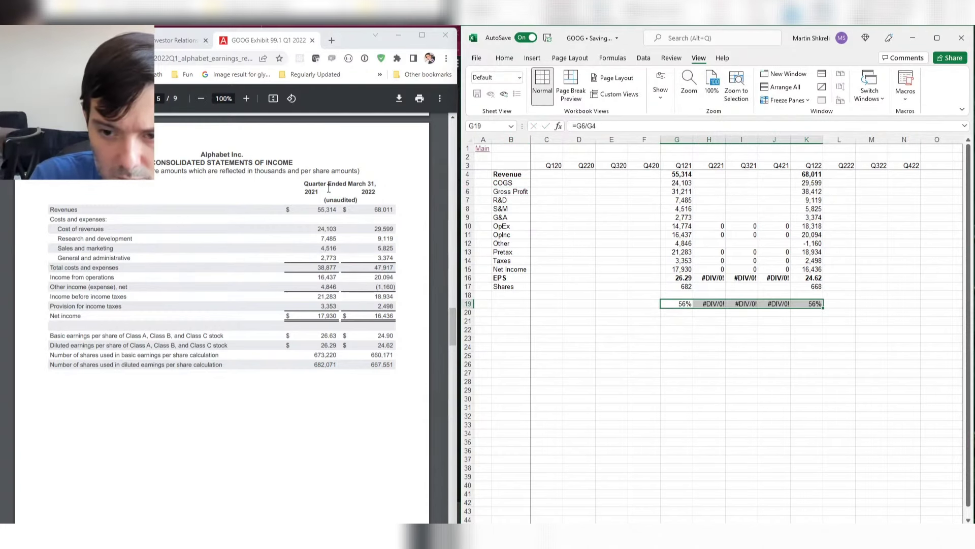
- Label row 19 in column B as Gross Margin
{"action": "key", "text": "Home"}
{"action": "key", "text": "Right"}
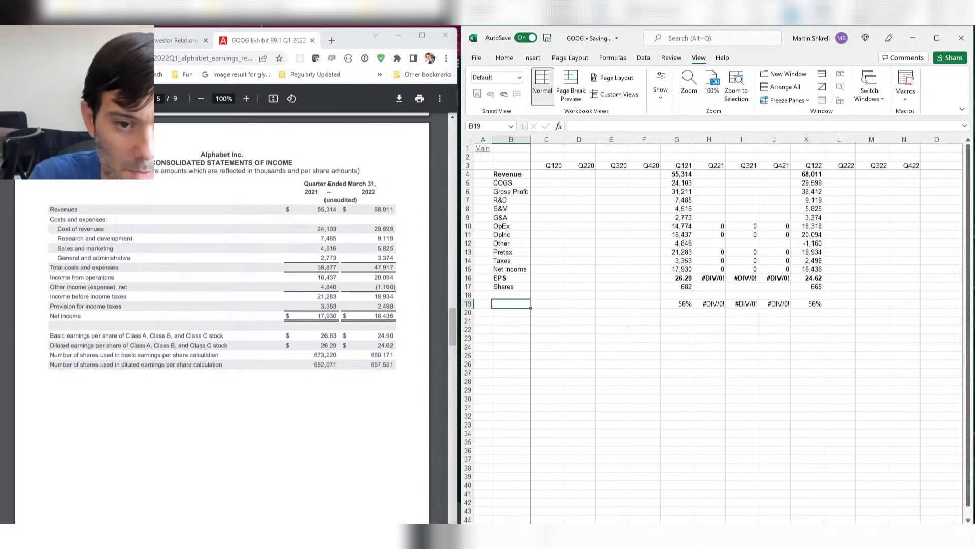
{"action": "type", "text": "G"}
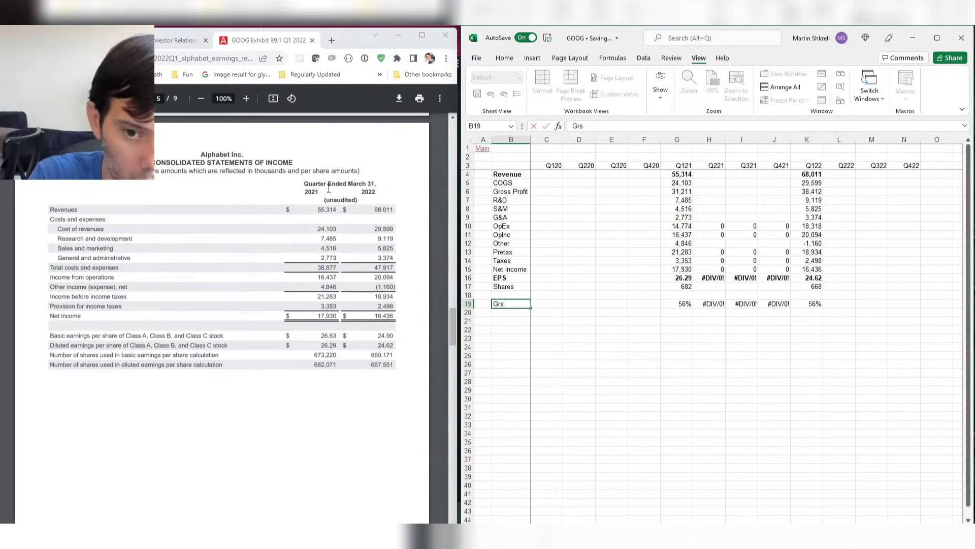
{"action": "type", "text": "ross mar"}
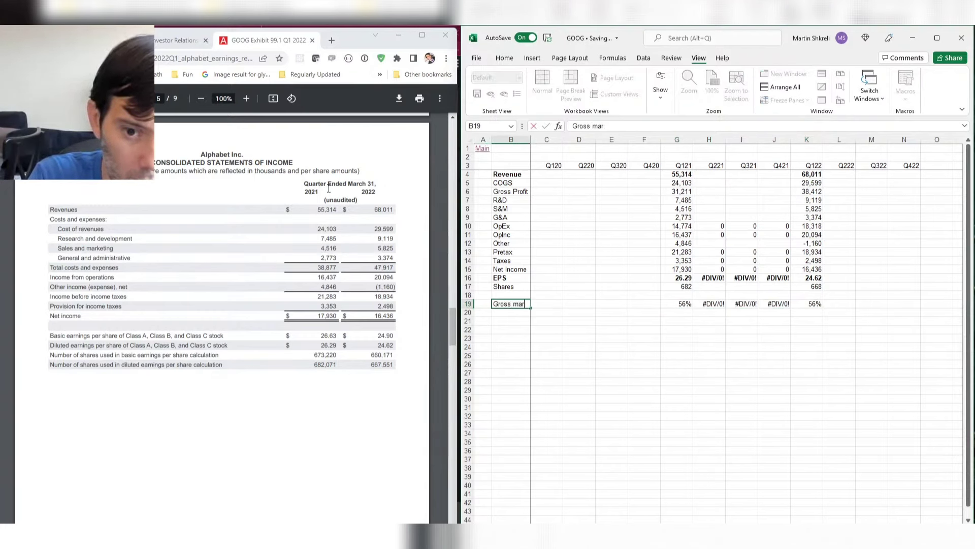
{"action": "type", "text": "gin"}
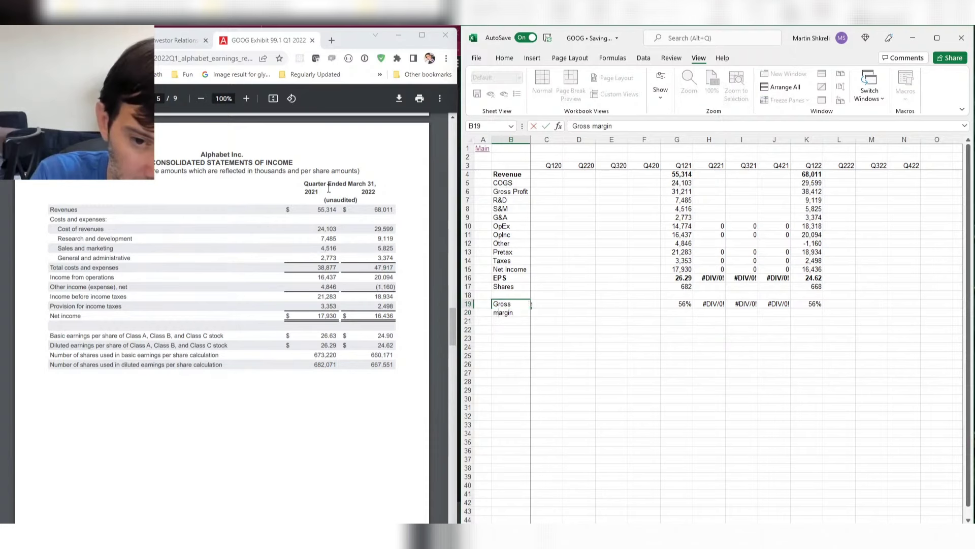
{"action": "key", "text": "Return"}
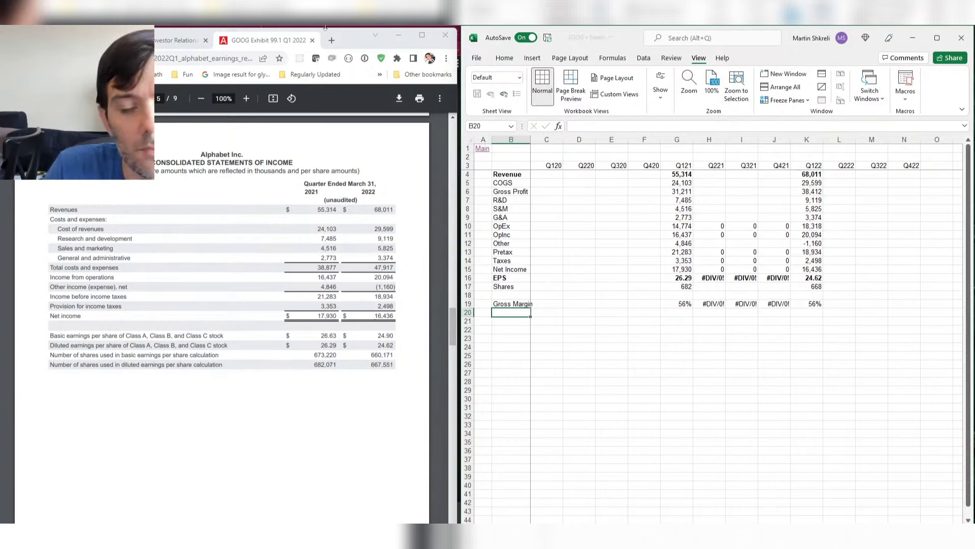
- Widen column B so that the Gross Margin label fits inside it
{"action": "left_click", "coordinate": [540, 140]}
{"action": "left_click_drag", "start_coordinate": [558, 217], "coordinate": [564, 216]}
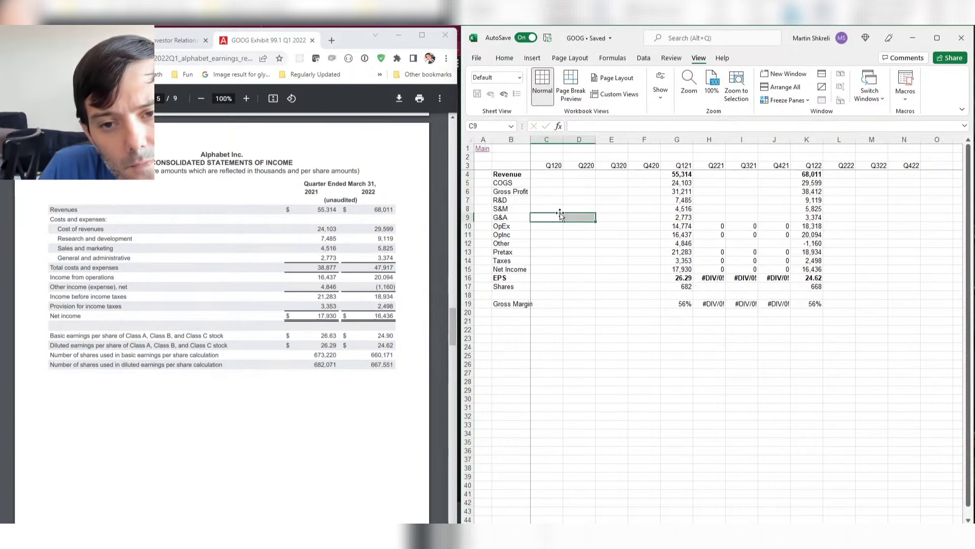
{"action": "left_click", "coordinate": [547, 181]}
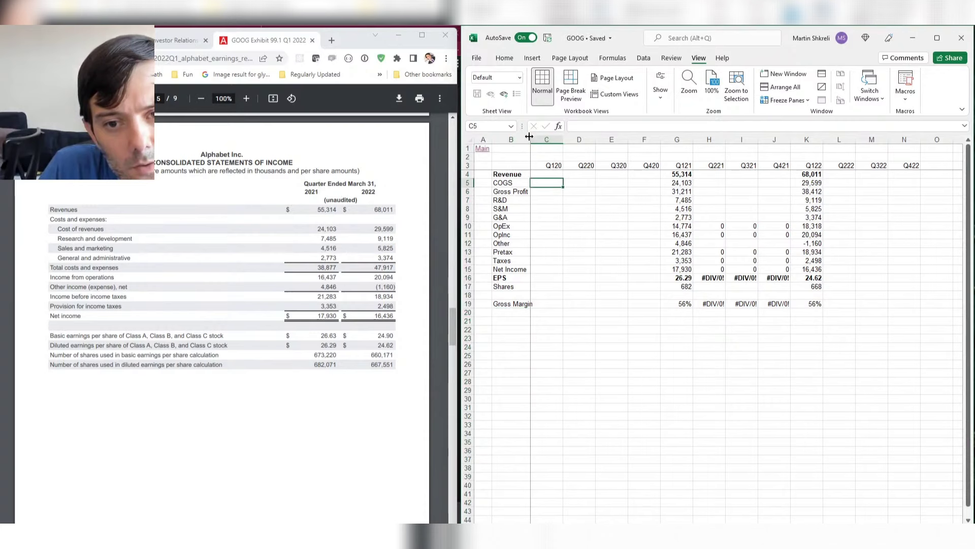
{"action": "left_click_drag", "start_coordinate": [531, 139], "coordinate": [537, 139]}
{"action": "left_click", "coordinate": [741, 297]}
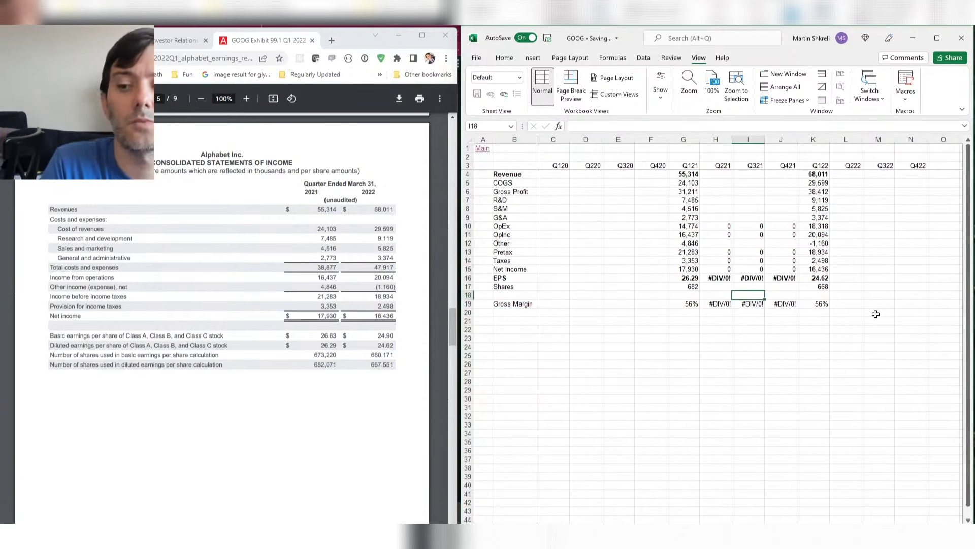
- Insert a row above Gross Margin and label it Revenue Growth in B19
{"action": "key", "text": "shift+space"}
{"action": "key", "text": "ctrl+shift+plus"}
{"action": "key", "text": "ctrl+Left"}
{"action": "key", "text": "Right"}
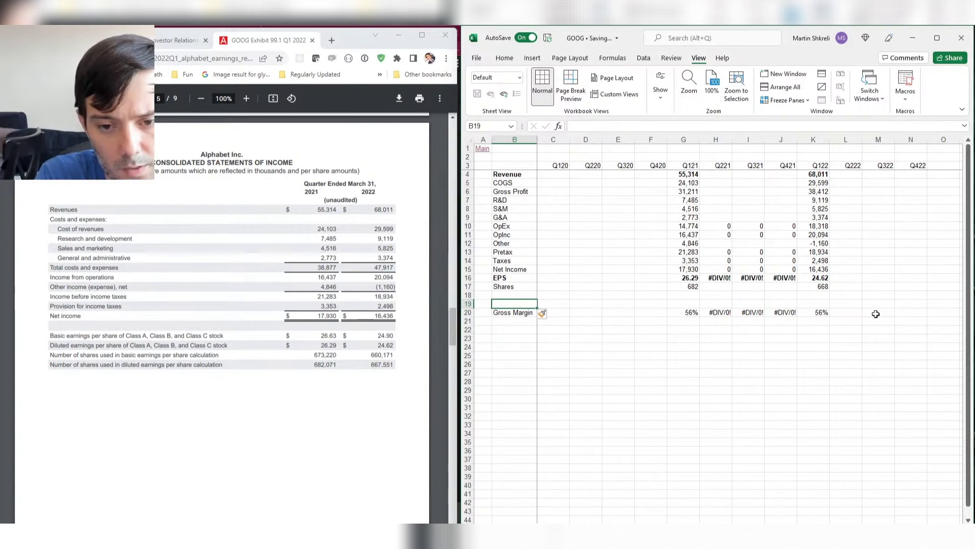
{"action": "type", "text": "Rev"}
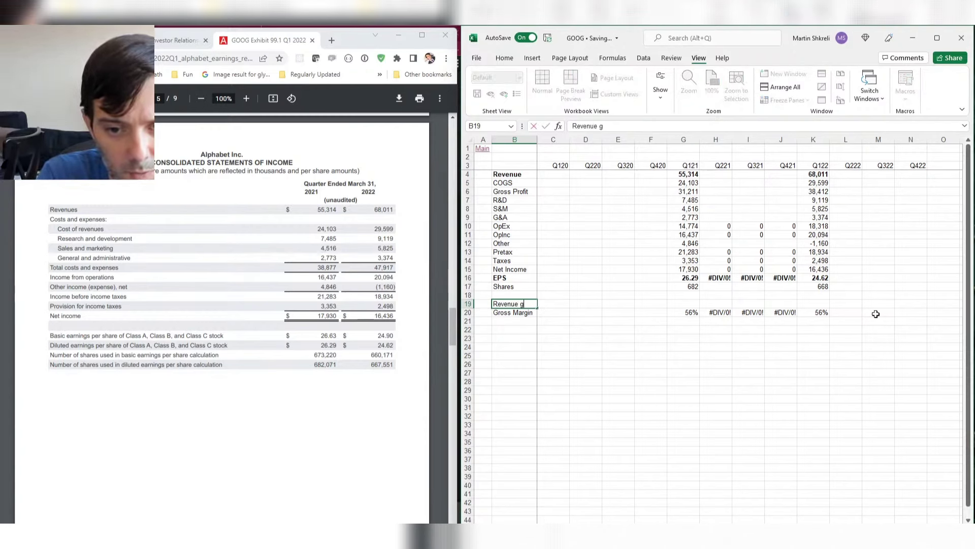
{"action": "type", "text": "enue Growth"}
- Calculate Q122 year-over-year revenue growth in K19 as K4/G4-1, displayed as a whole percentage
{"action": "key", "text": "Right"}
{"action": "key", "text": "Right"}
{"action": "key", "text": "Right"}
{"action": "key", "text": "Right"}
{"action": "key", "text": "Right"}
{"action": "key", "text": "Right"}
{"action": "key", "text": "Right"}
{"action": "key", "text": "Right"}
{"action": "key", "text": "Right"}
{"action": "key", "text": "Right"}
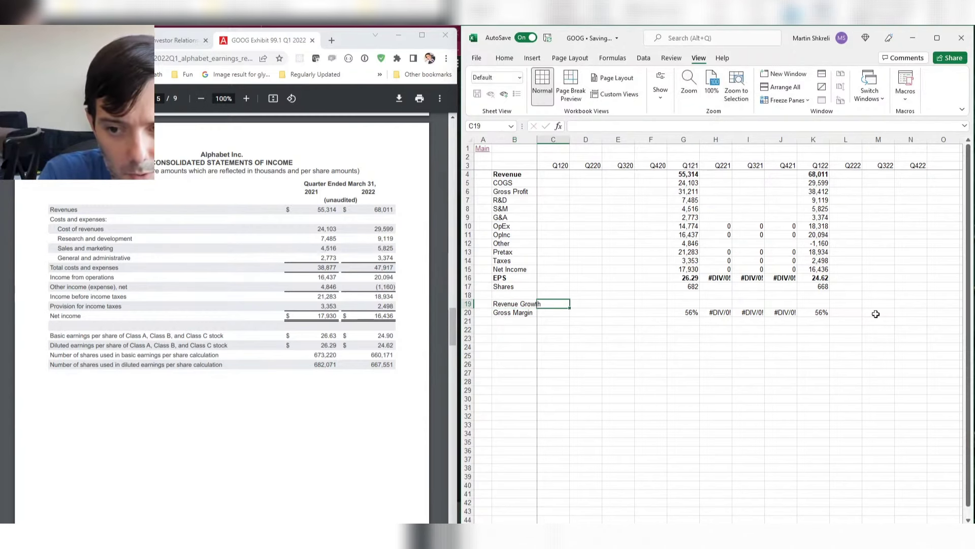
{"action": "key", "text": "Left"}
{"action": "type", "text": "="}
{"action": "key", "text": "ctrl+Up"}
{"action": "key", "text": "ctrl+Up"}
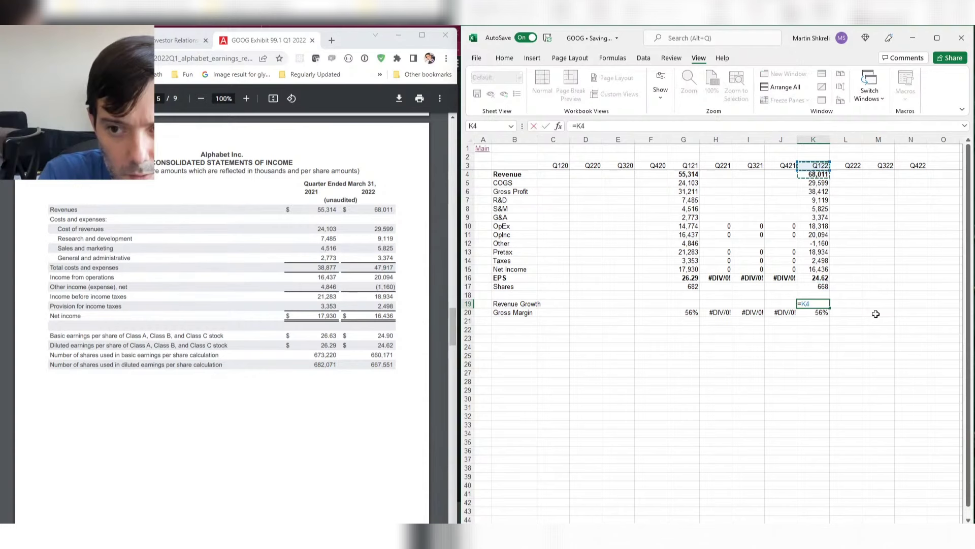
{"action": "key", "text": "Down"}
{"action": "type", "text": "/"}
{"action": "key", "text": "ctrl+Up"}
{"action": "key", "text": "ctrl+Up"}
{"action": "key", "text": "Down"}
{"action": "key", "text": "ctrl+Left"}
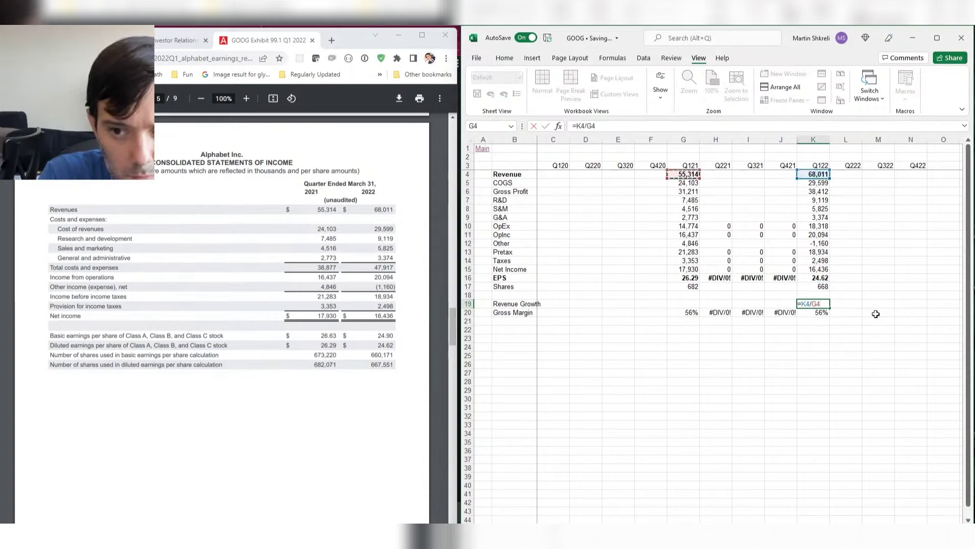
{"action": "type", "text": "-1"}
{"action": "key", "text": "Return"}
{"action": "key", "text": "ctrl+Left"}
{"action": "key", "text": "ctrl+Left"}
{"action": "key", "text": "ctrl+Left"}
{"action": "key", "text": "Up"}
{"action": "key", "text": "ctrl+Right"}
{"action": "key", "text": "ctrl+Right"}
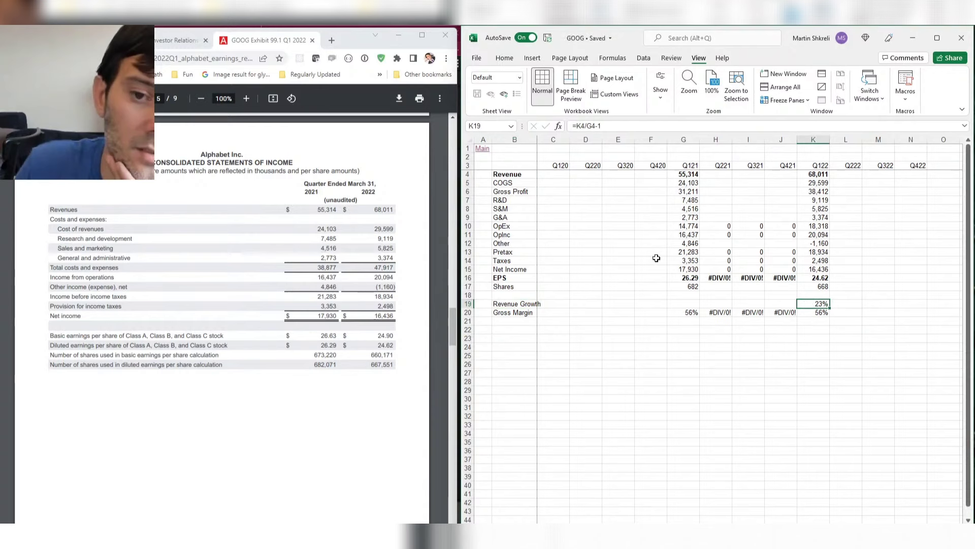
- Widen column B a little further so that the Revenue Growth label fits
{"action": "left_click", "coordinate": [528, 206]}
{"action": "left_click_drag", "start_coordinate": [535, 142], "coordinate": [544, 142]}
{"action": "left_click", "coordinate": [820, 176]}
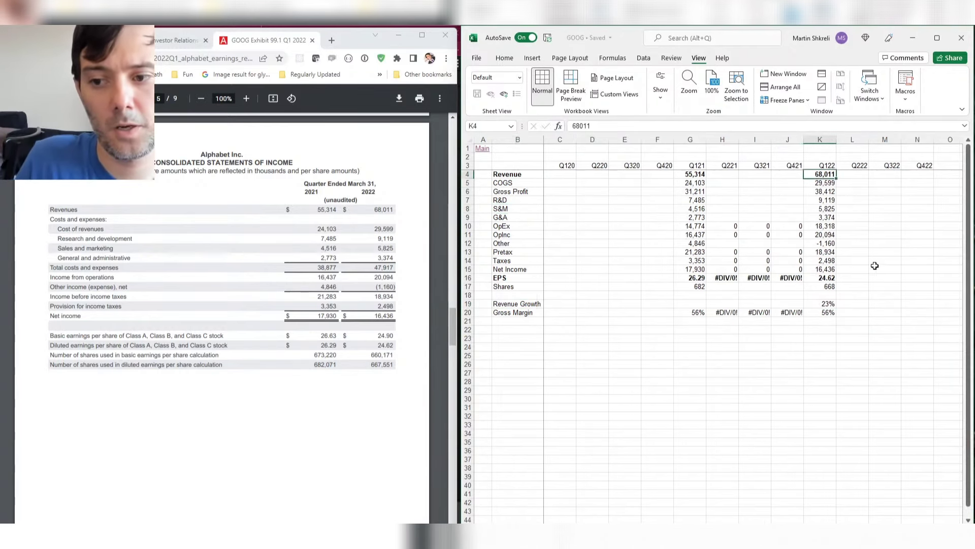
- Annualize the Q122 net income in K22 with the formula =K15*4
{"action": "left_click", "coordinate": [820, 329]}
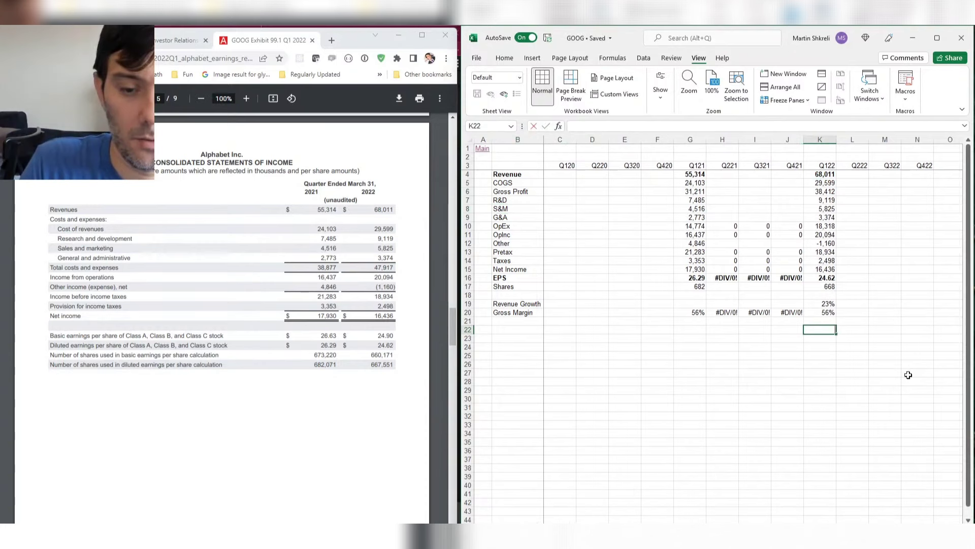
{"action": "type", "text": "="}
{"action": "key", "text": "Up"}
{"action": "key", "text": "Up"}
{"action": "key", "text": "Up"}
{"action": "key", "text": "Up"}
{"action": "key", "text": "Up"}
{"action": "key", "text": "Up"}
{"action": "key", "text": "Up"}
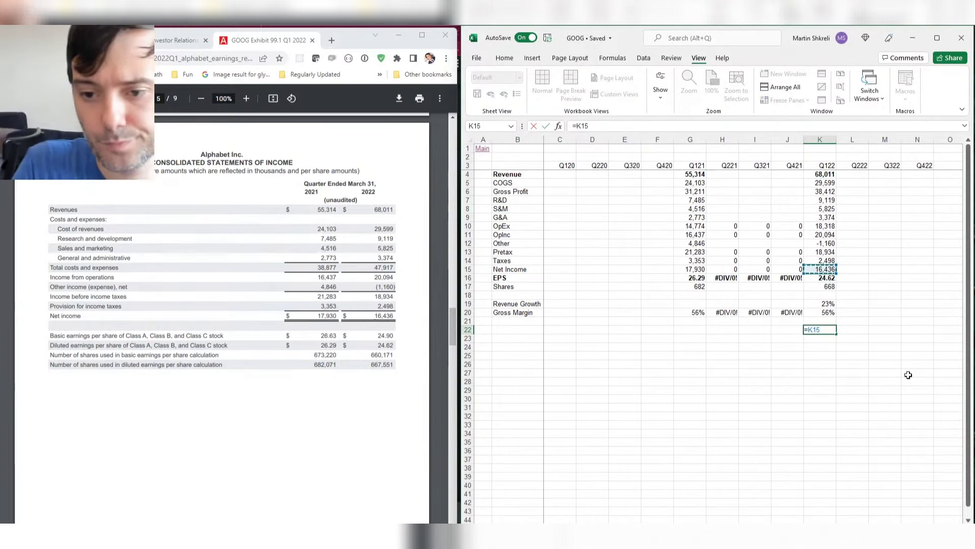
{"action": "key", "text": "ctrl+Return"}
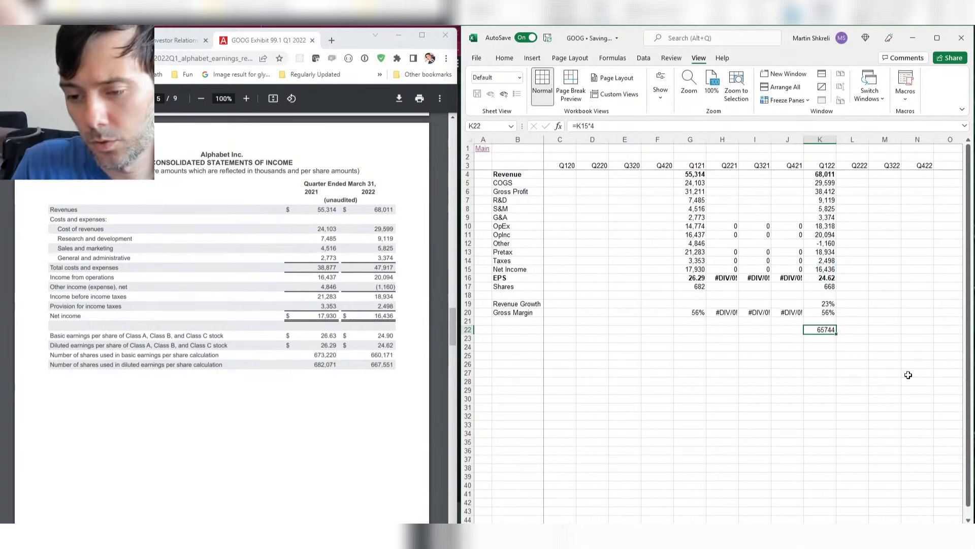
{"action": "key", "text": "Up"}
{"action": "key", "text": "Up"}
{"action": "key", "text": "Up"}
{"action": "key", "text": "Up"}
{"action": "key", "text": "Up"}
{"action": "key", "text": "Up"}
{"action": "key", "text": "Up"}
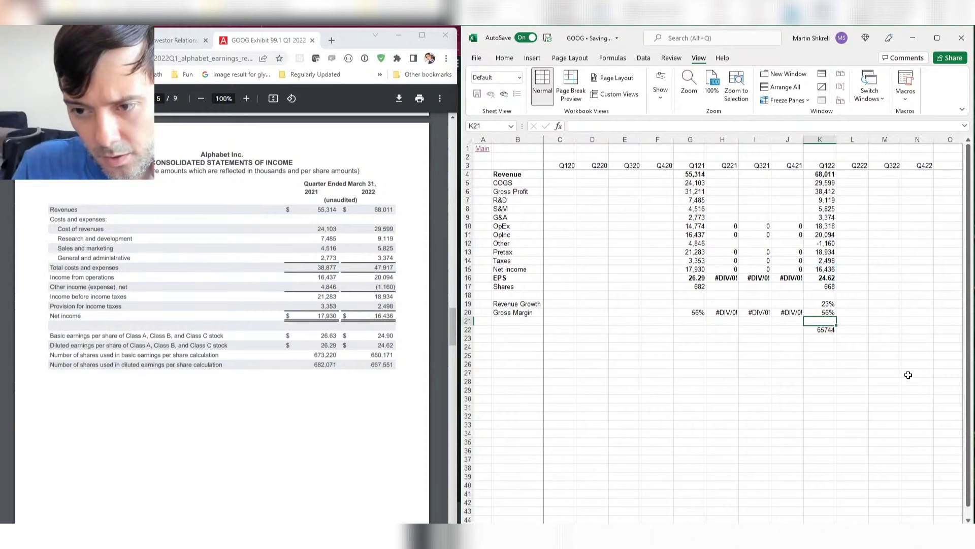
{"action": "key", "text": "Down"}
{"action": "key", "text": "Down"}
{"action": "key", "text": "Down"}
{"action": "key", "text": "Down"}
{"action": "key", "text": "Down"}
{"action": "key", "text": "Down"}
{"action": "key", "text": "Down"}
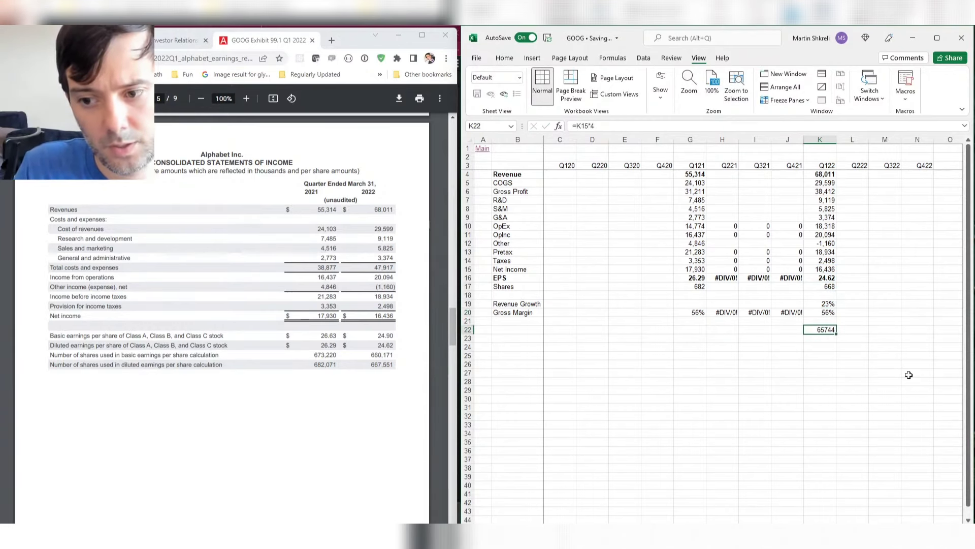
- On the main sheet, divide the enterprise value in L7 by 66000 in L8, and clear the cell again
{"action": "key", "text": "ctrl+Page_Up"}
{"action": "key", "text": "Right"}
{"action": "key", "text": "Right"}
{"action": "key", "text": "Right"}
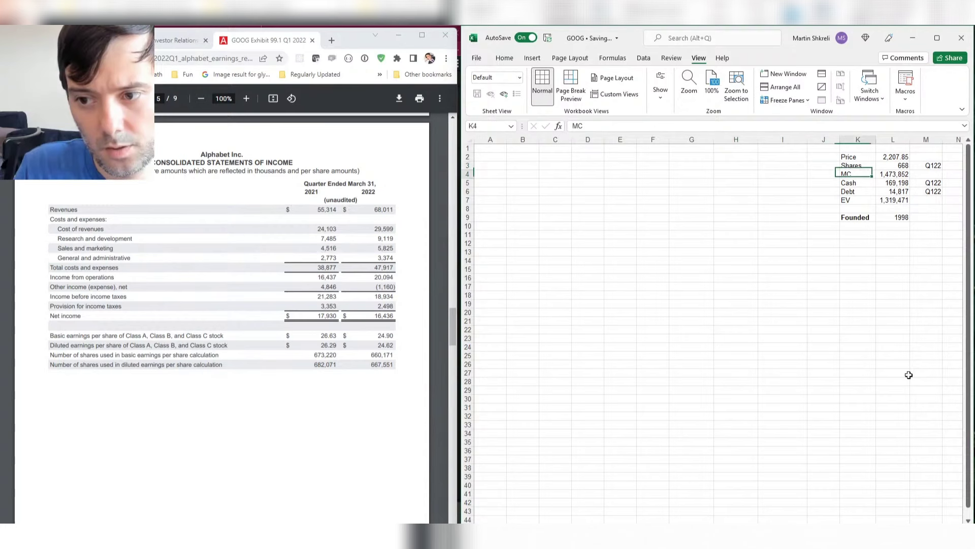
{"action": "key", "text": "Down"}
{"action": "key", "text": "Down"}
{"action": "key", "text": "Down"}
{"action": "key", "text": "Right"}
{"action": "key", "text": "Down"}
{"action": "key", "text": "Down"}
{"action": "type", "text": "="}
{"action": "key", "text": "Up"}
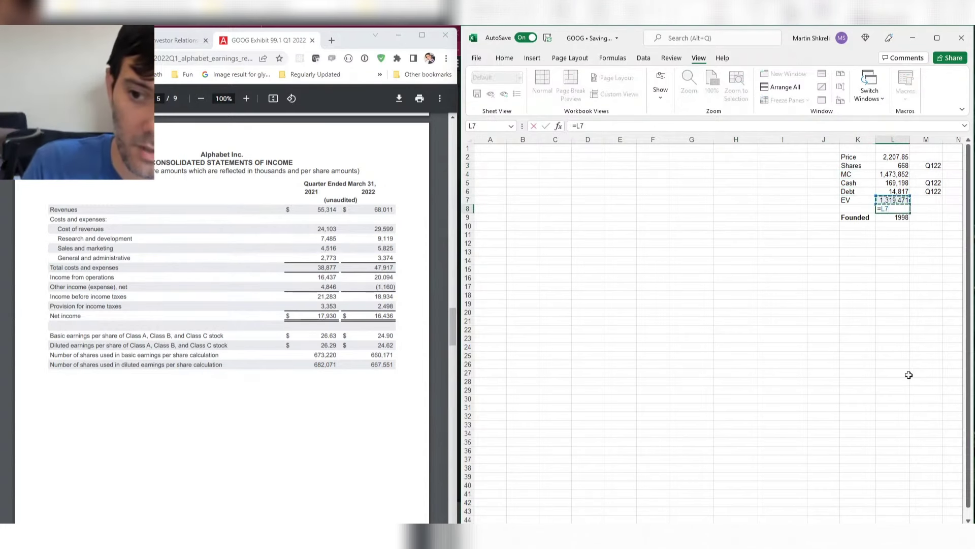
{"action": "type", "text": "/66000"}
{"action": "key", "text": "ctrl+Return"}
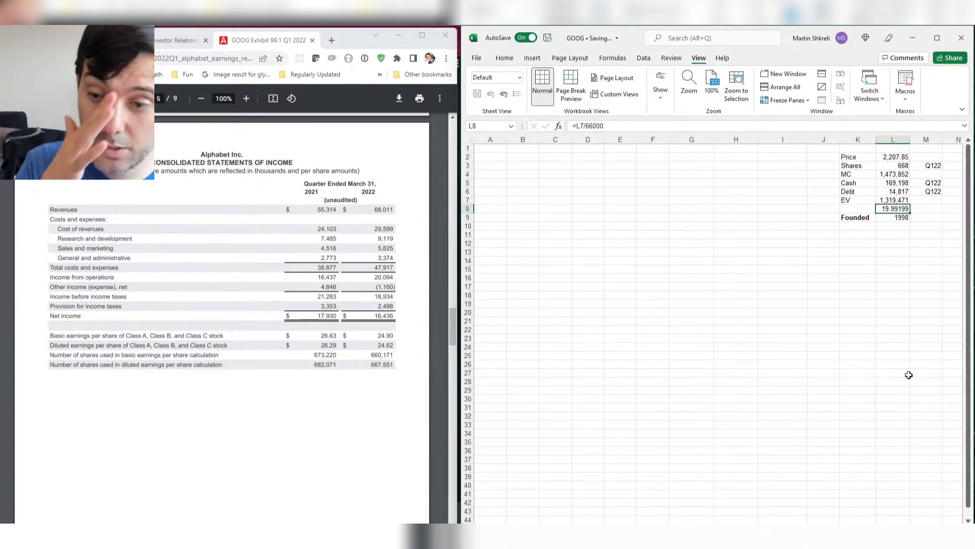
{"action": "key", "text": "Delete"}
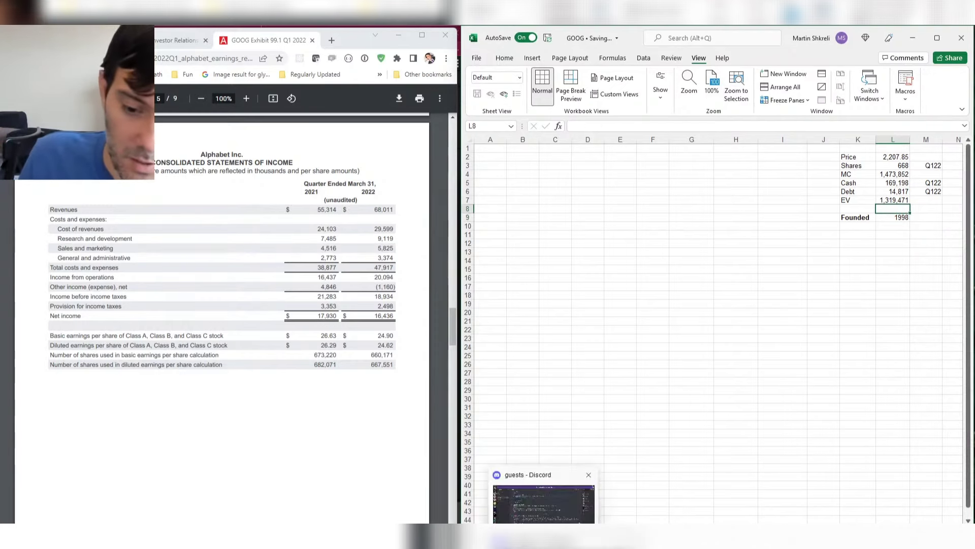
- Switch to the Interactive Brokers trading platform and load the GOOG stock
{"action": "left_click", "coordinate": [655, 534]}
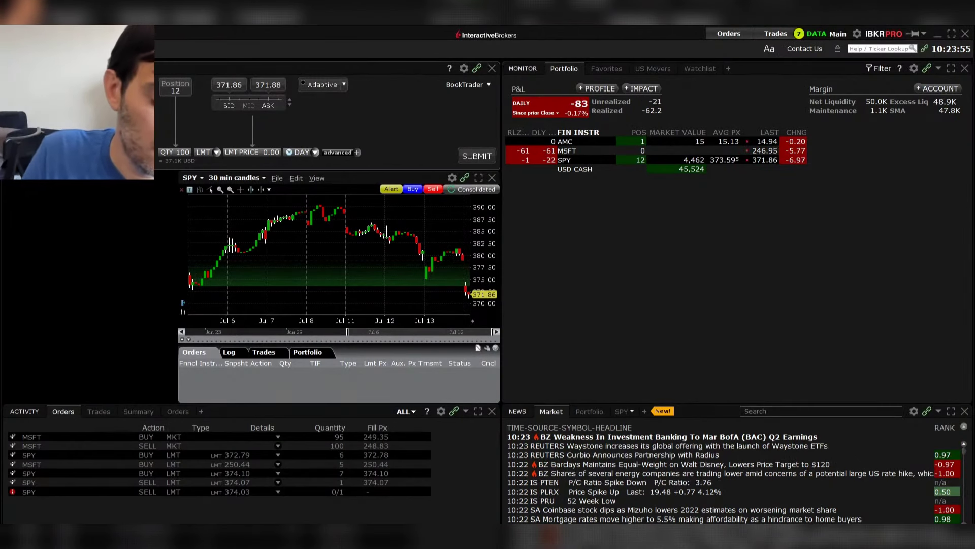
{"action": "type", "text": "GOOG"}
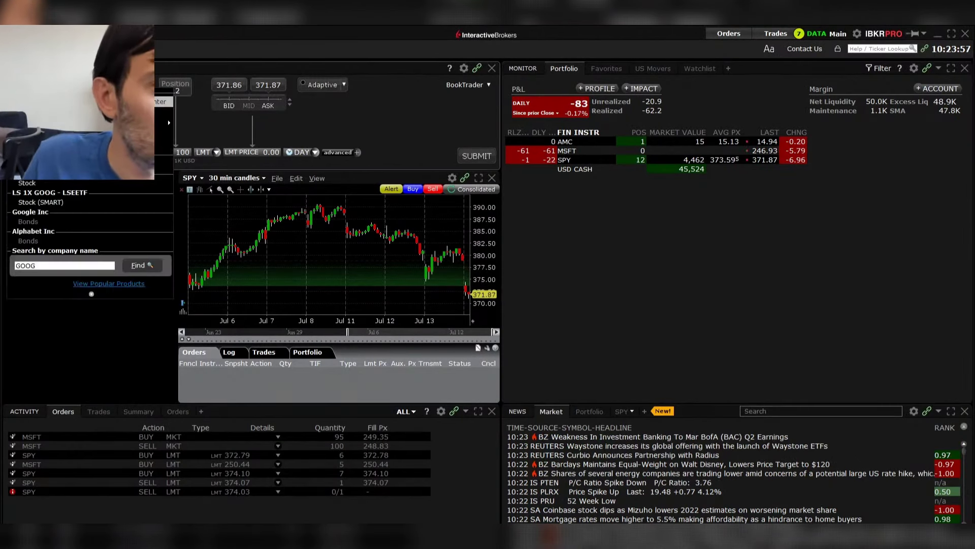
{"action": "key", "text": "Return"}
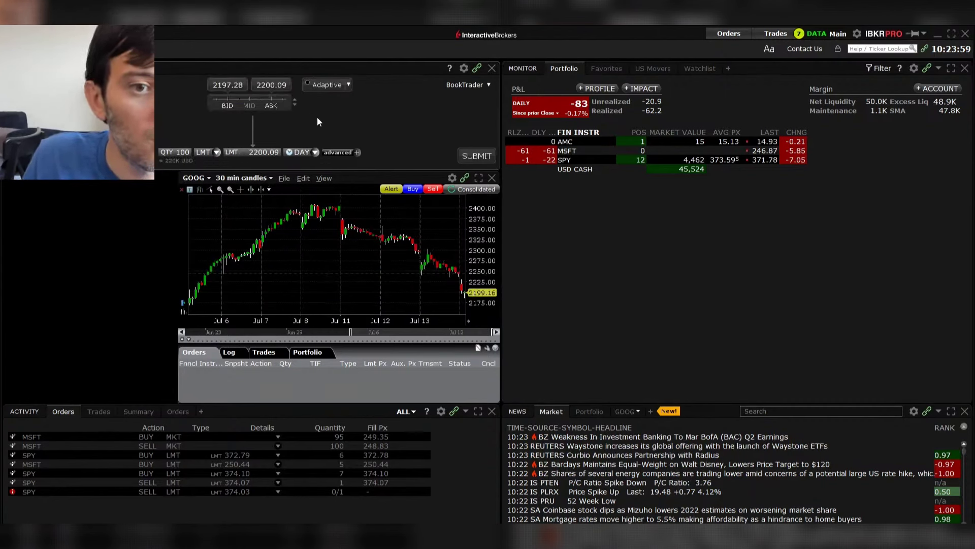
- Set the quantity of the GOOG limit order to 2 shares
{"action": "left_click", "coordinate": [176, 152]}
{"action": "type", "text": "2"}
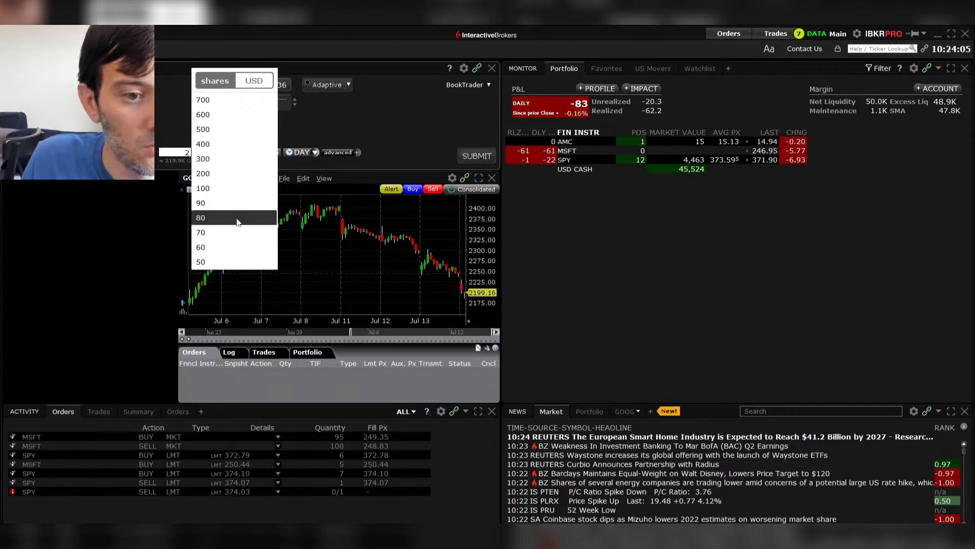
{"action": "left_click", "coordinate": [174, 127]}
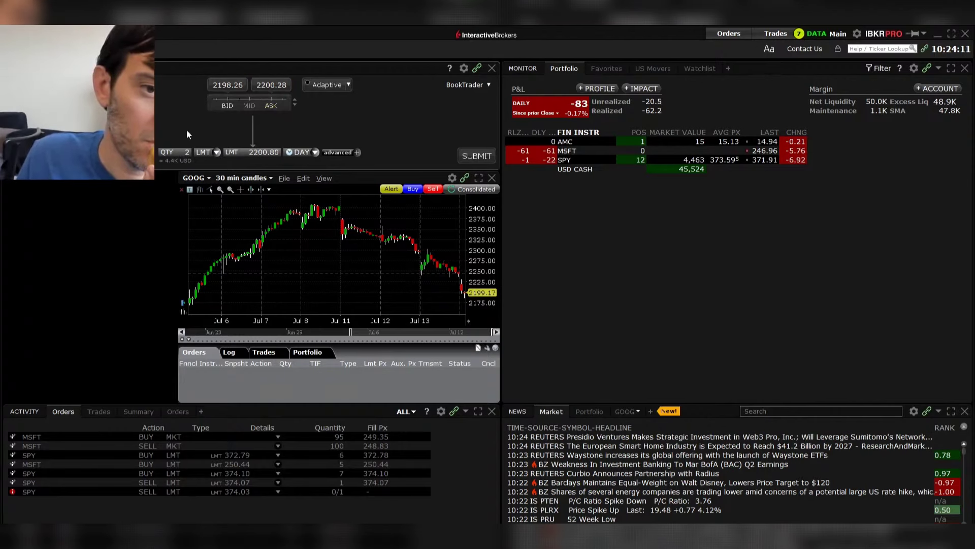
- Change the 2-share GOOG buy order to a market order and submit it
{"action": "left_click", "coordinate": [300, 38]}
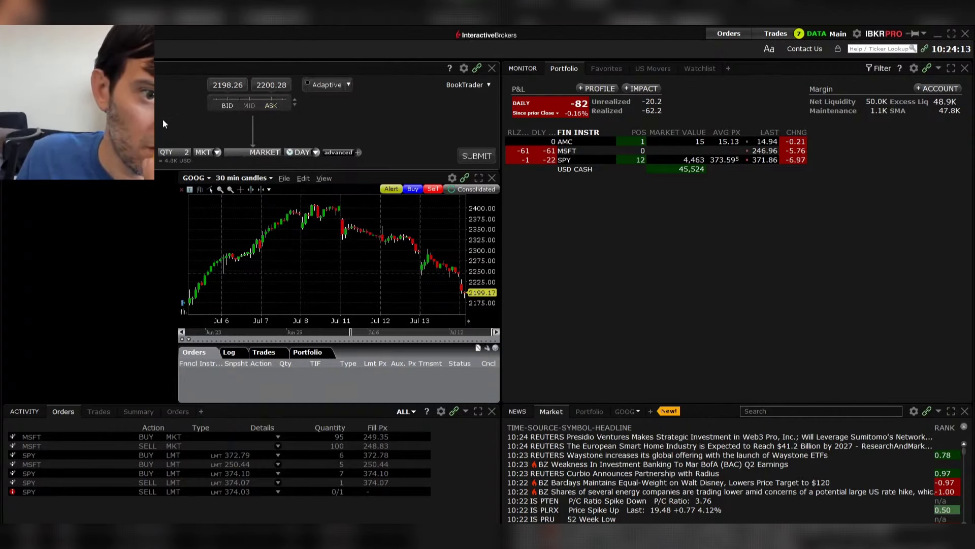
{"action": "left_click", "coordinate": [476, 156]}
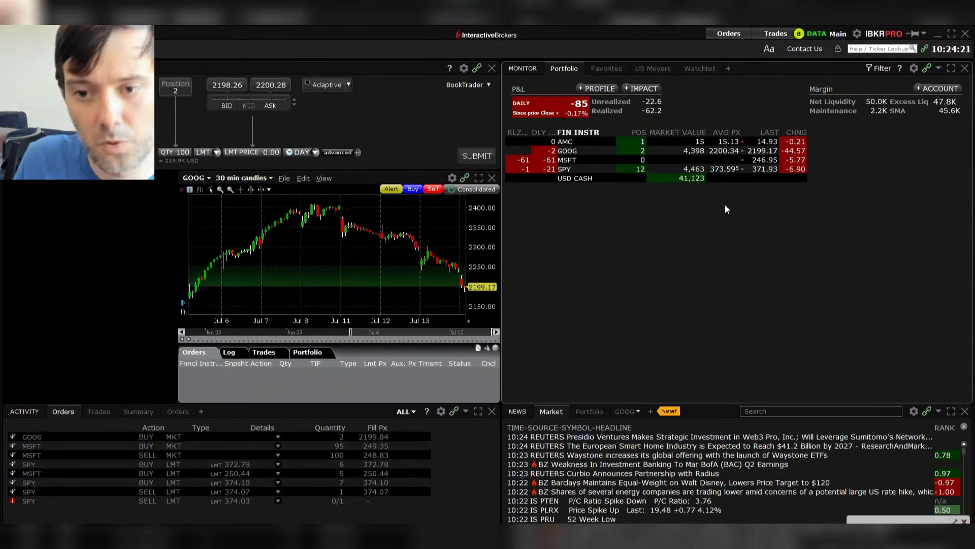
- Review the GOOG, MSFT, AMC, SPY and USD cash positions in the portfolio
{"action": "left_click", "coordinate": [698, 153]}
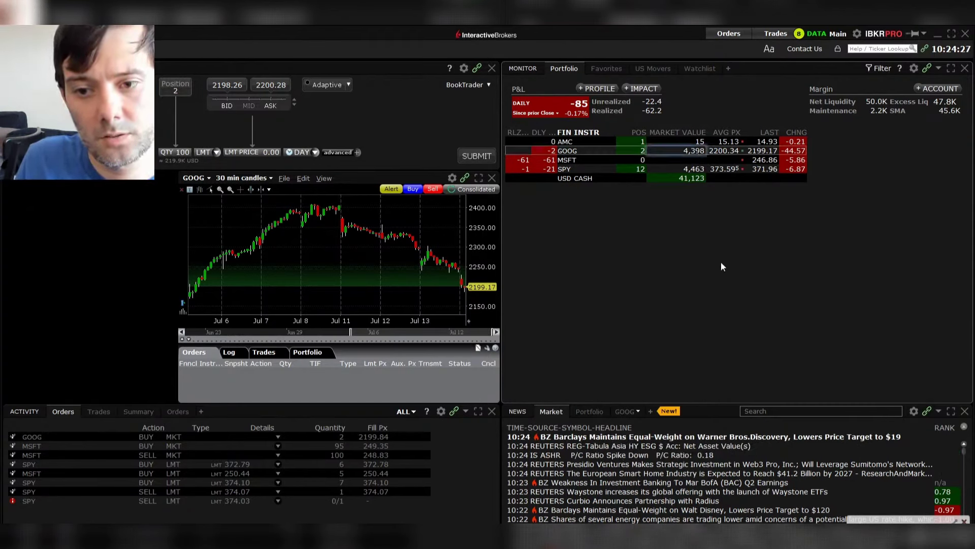
{"action": "left_click", "coordinate": [636, 158]}
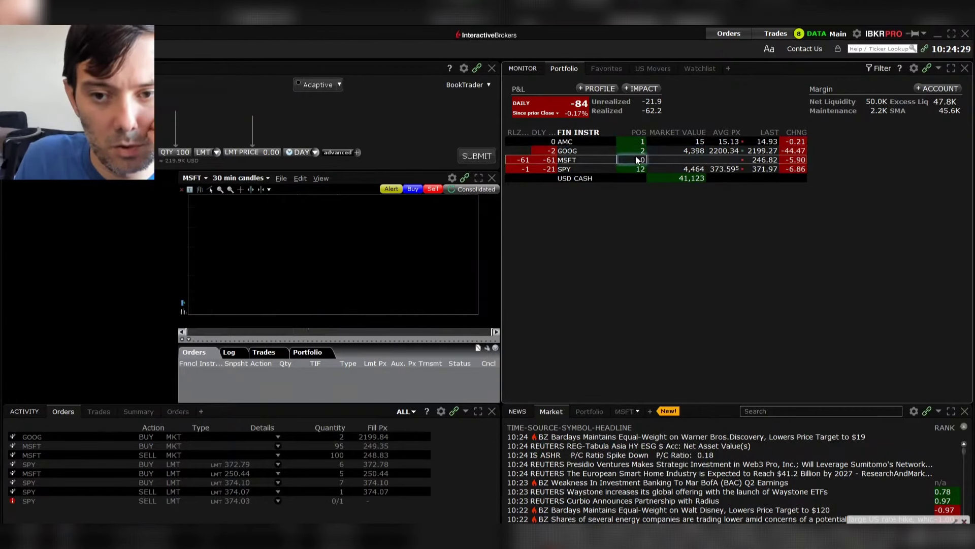
{"action": "left_click", "coordinate": [636, 144]}
{"action": "left_click", "coordinate": [641, 168]}
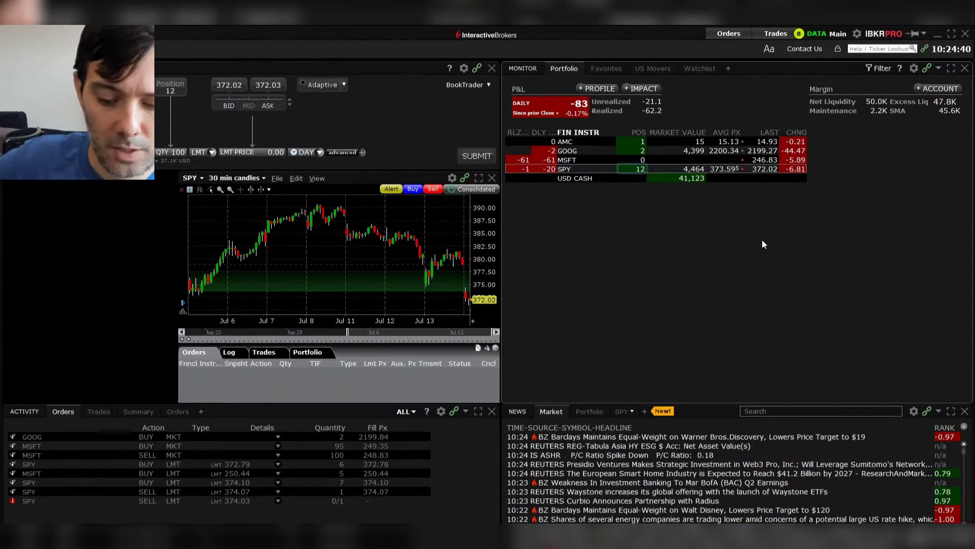
{"action": "key", "text": "Down"}
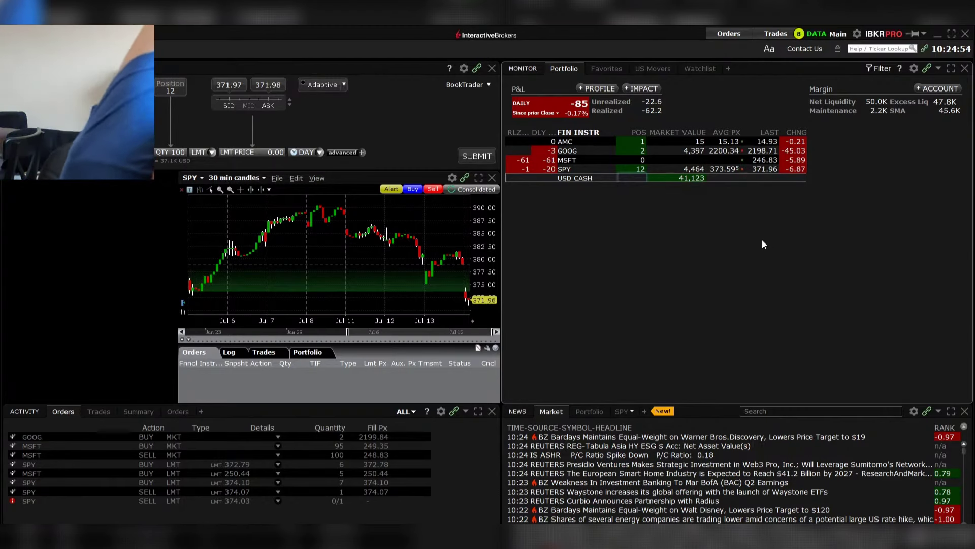
- Minimize the trading platform and switch back to the GOOG workbook in Excel beside the earnings release
{"action": "key", "text": "alt+Tab"}
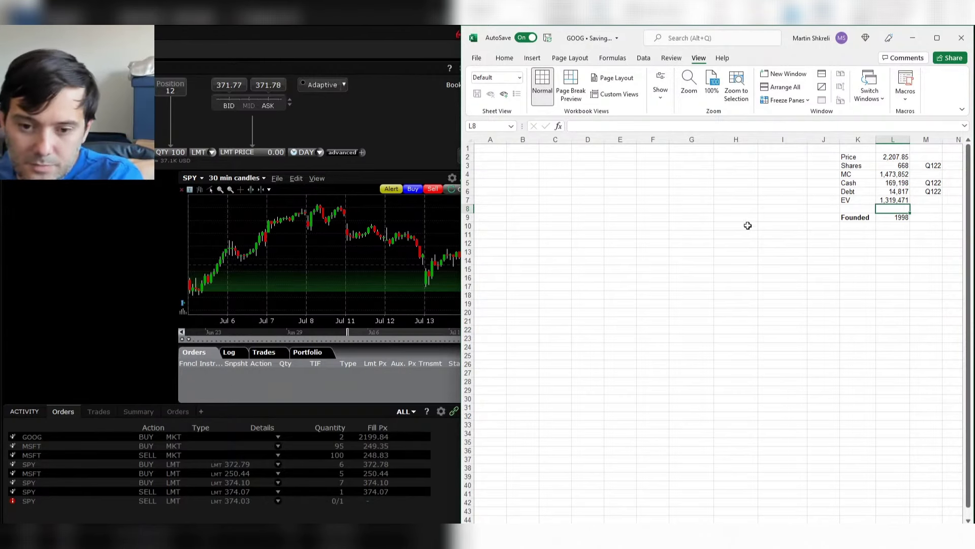
{"action": "key", "text": "alt+Tab"}
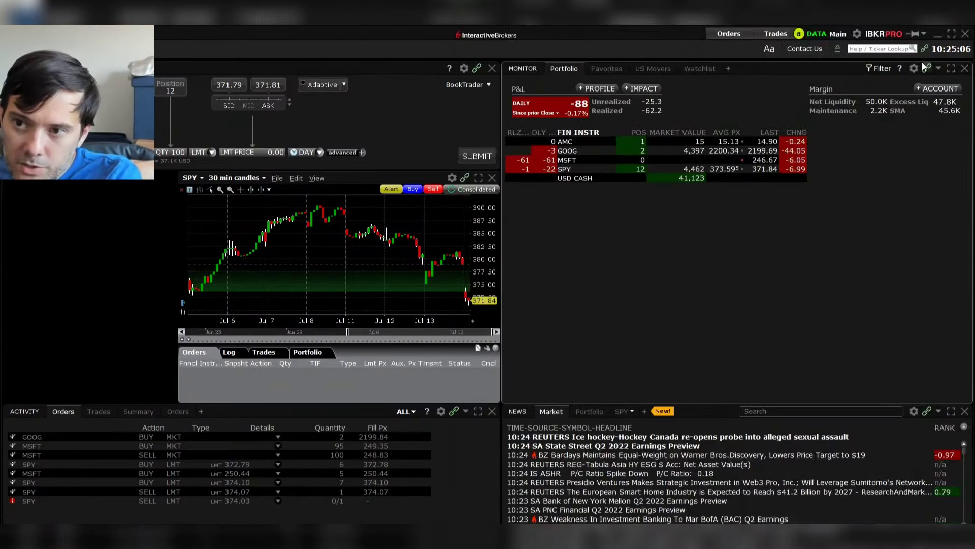
{"action": "left_click", "coordinate": [939, 34]}
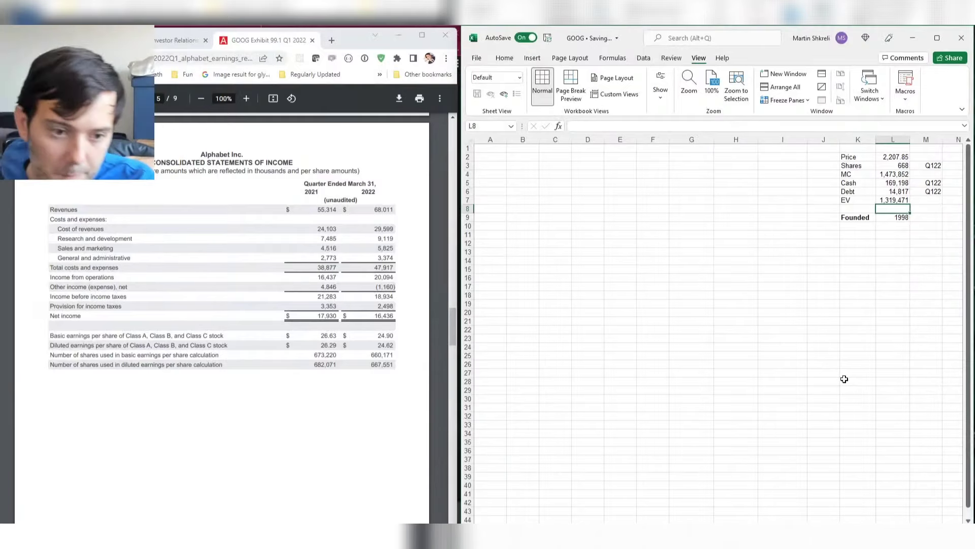